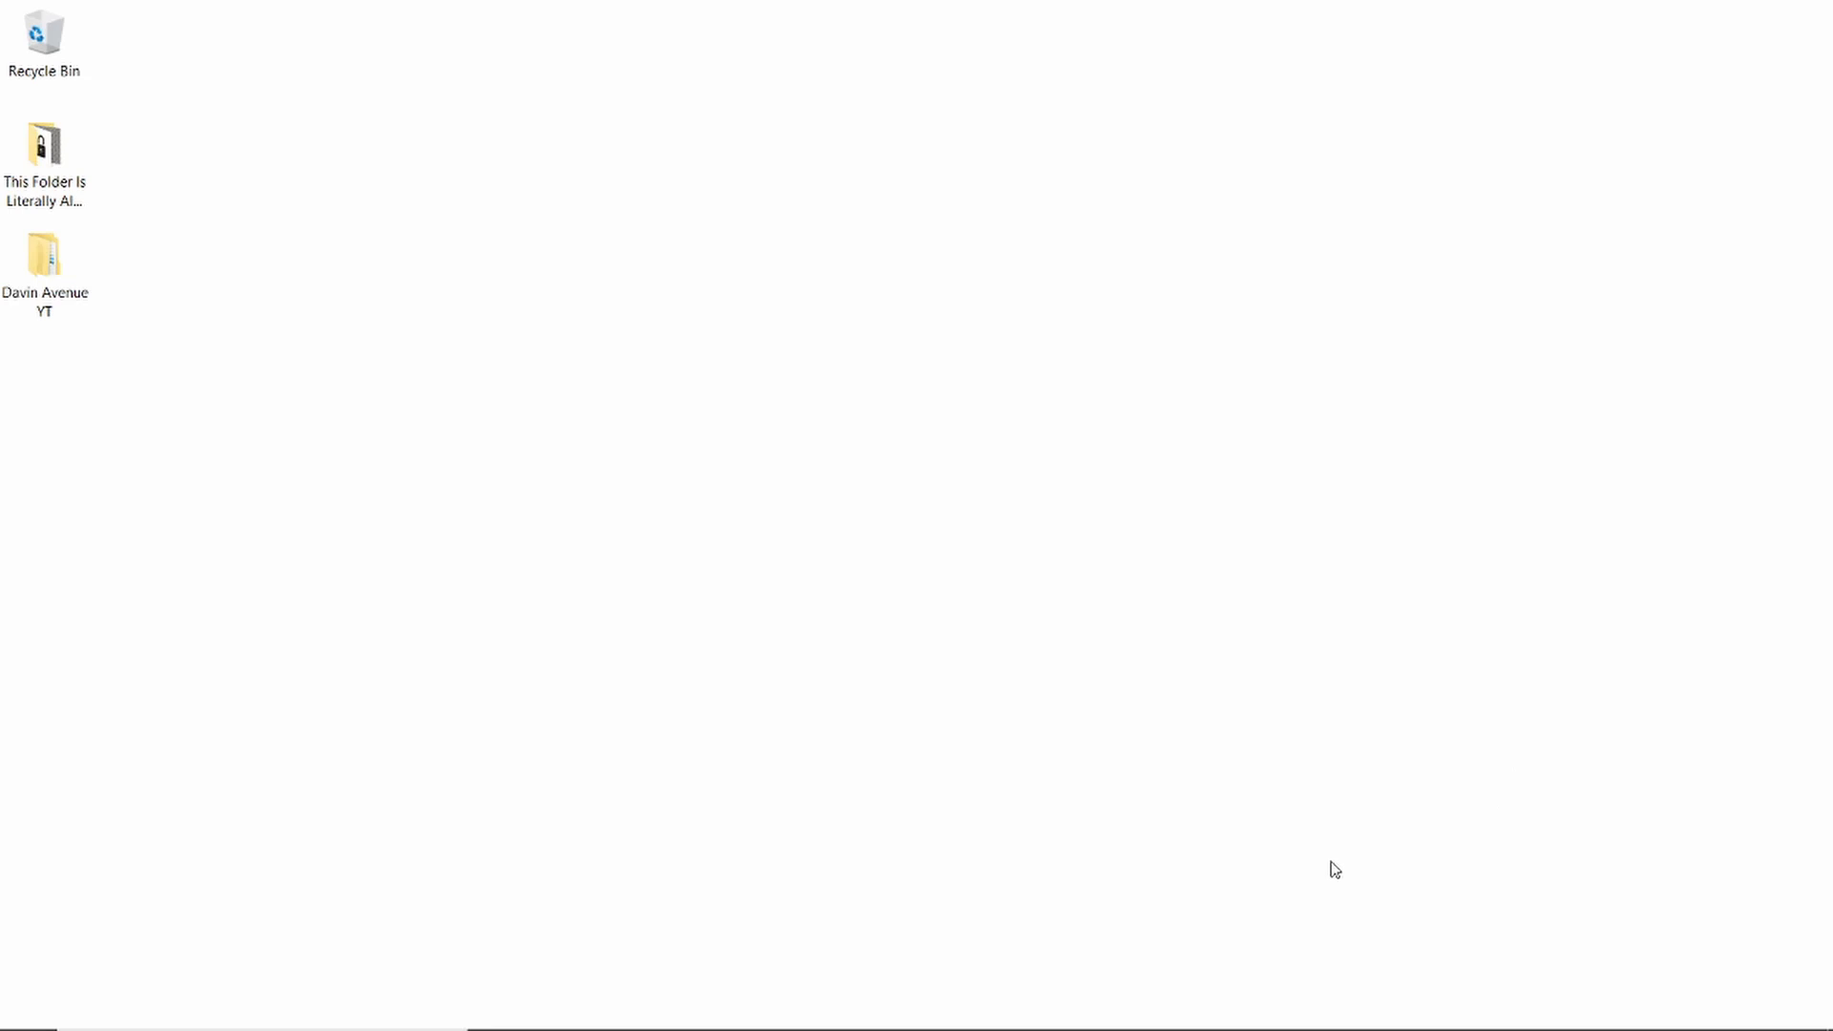
Step: Launch Adobe Photoshop 2021 from the Start menu
{"action": "mouse_move", "coordinate": [697, 993]}
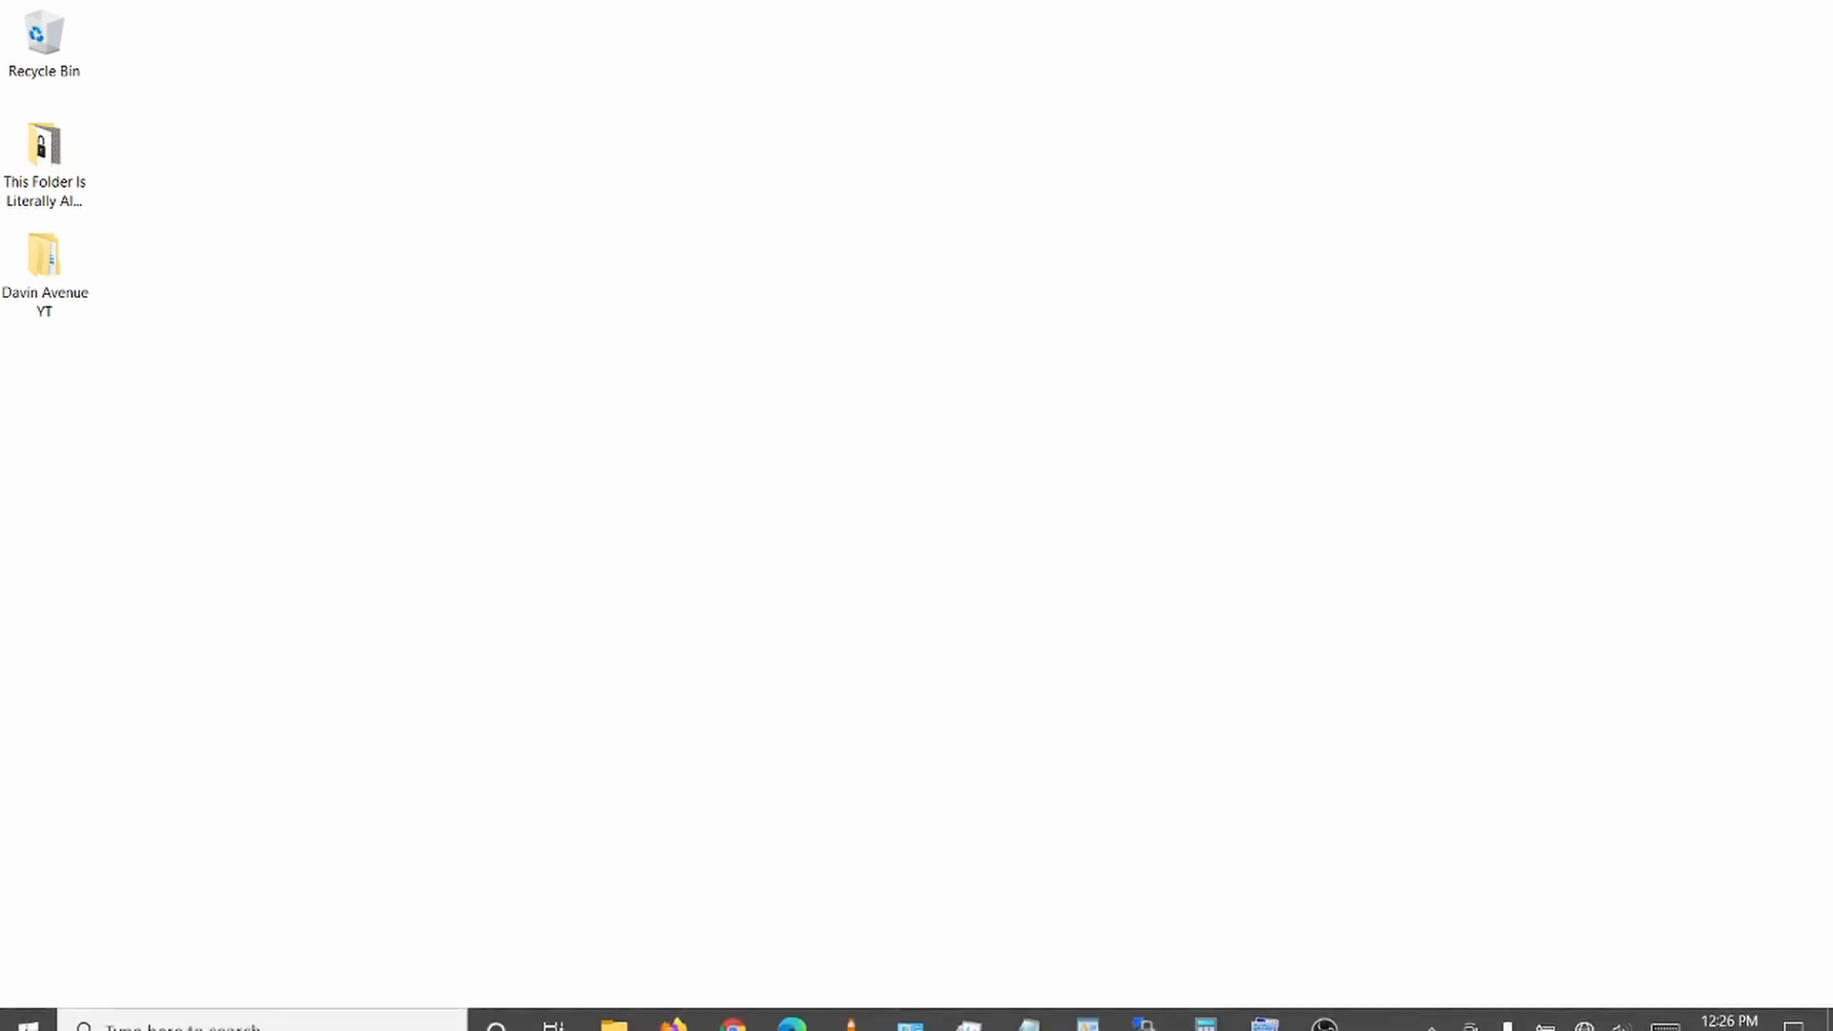
{"action": "left_click", "coordinate": [26, 1007]}
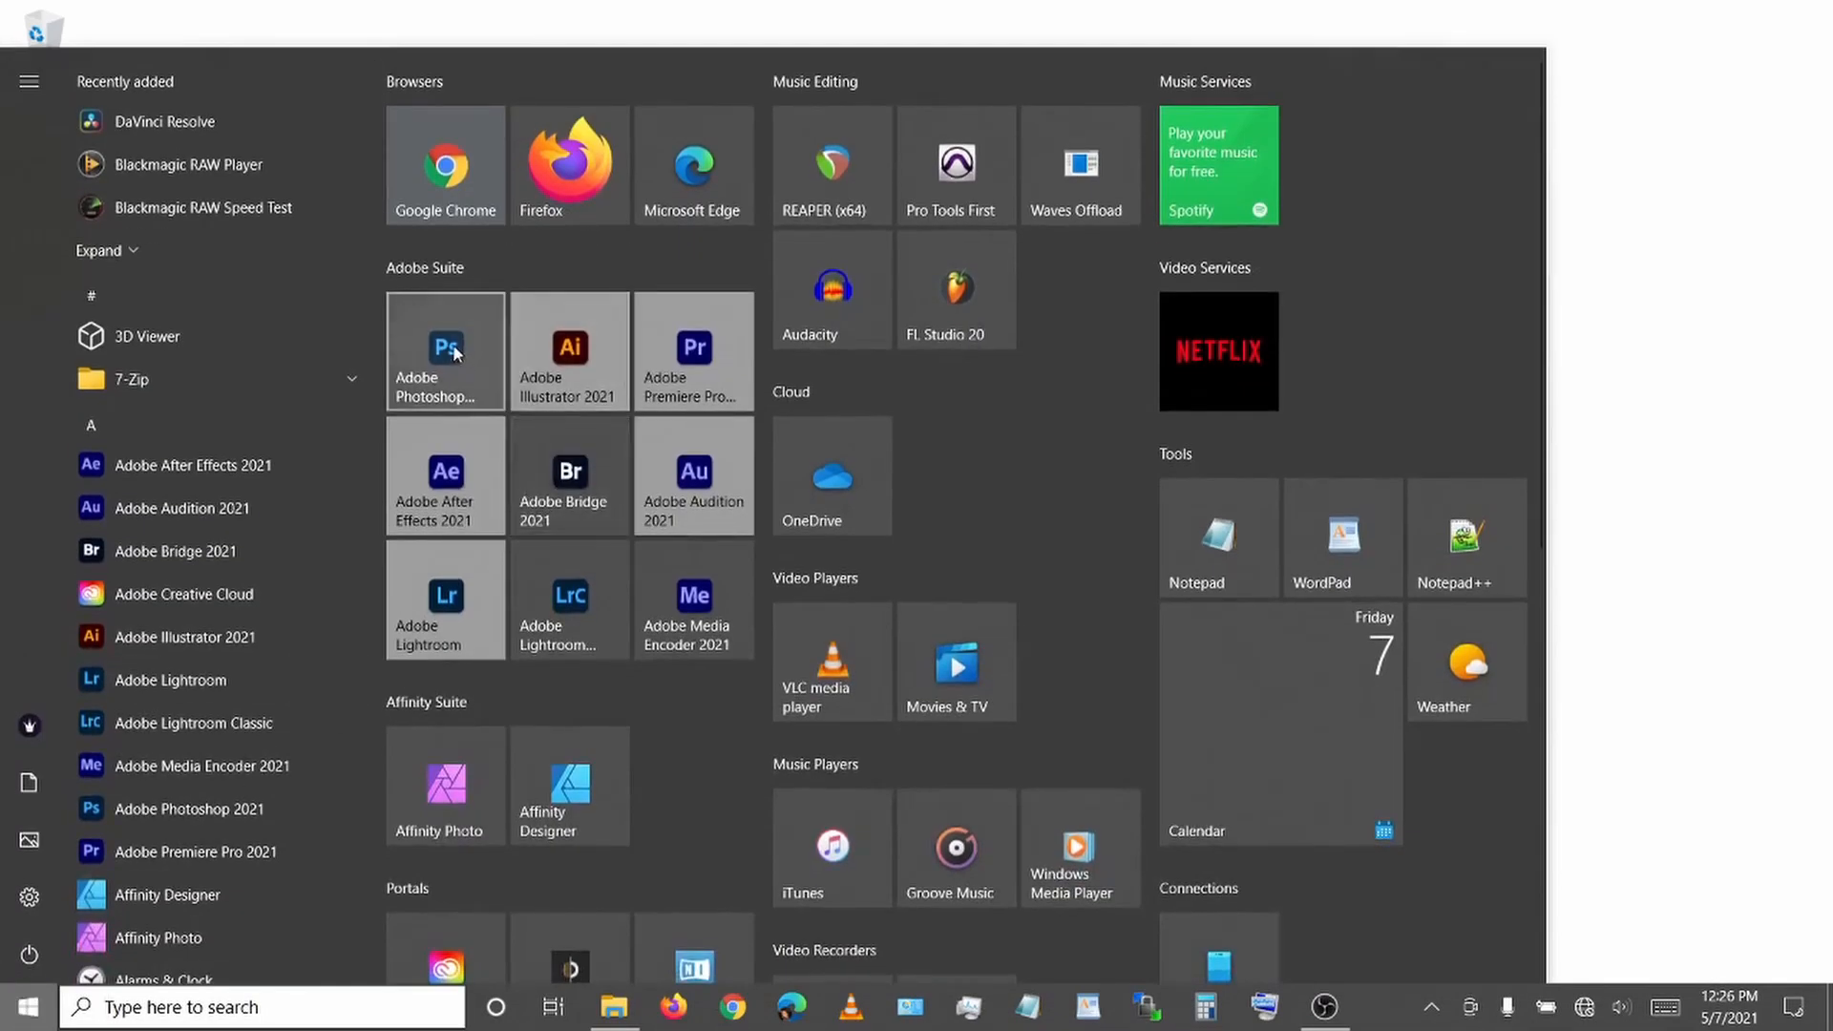
{"action": "left_click", "coordinate": [453, 343]}
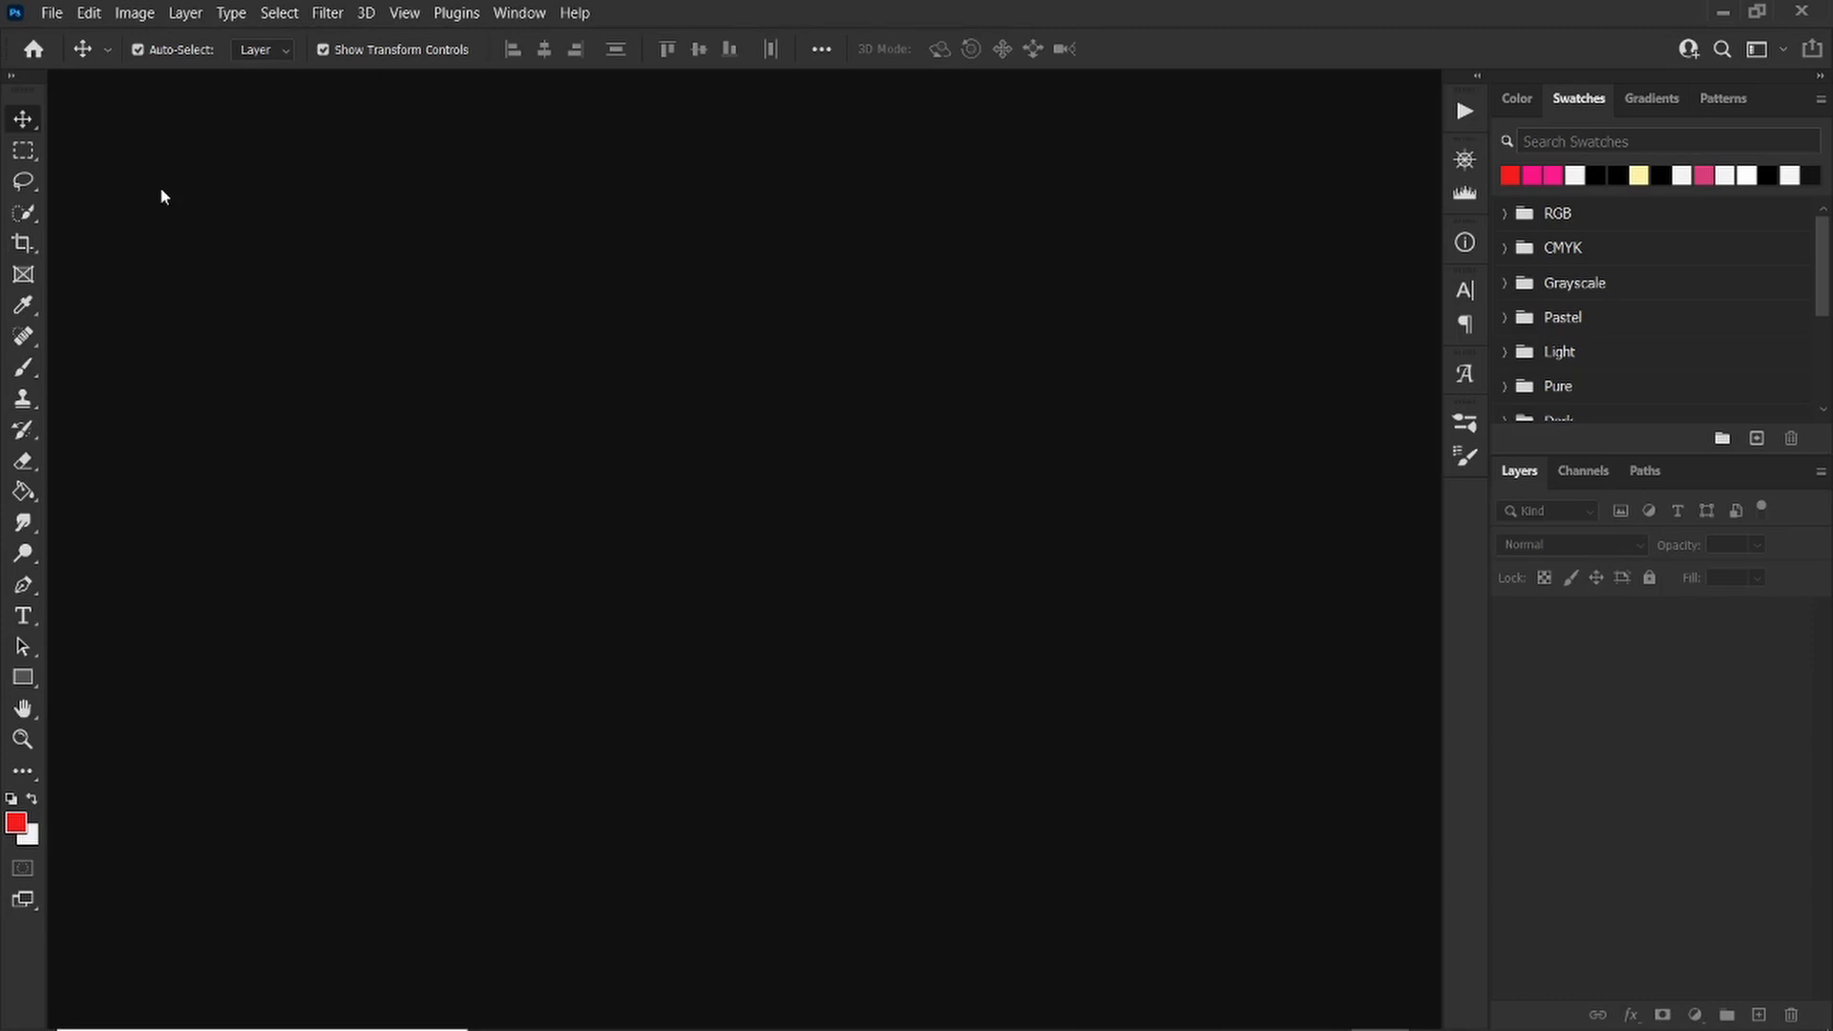
Step: Open the black t-shirt image "Create A Mockup For Your T-Shirt Business.png" from the Desktop project folder
{"action": "left_click", "coordinate": [58, 13]}
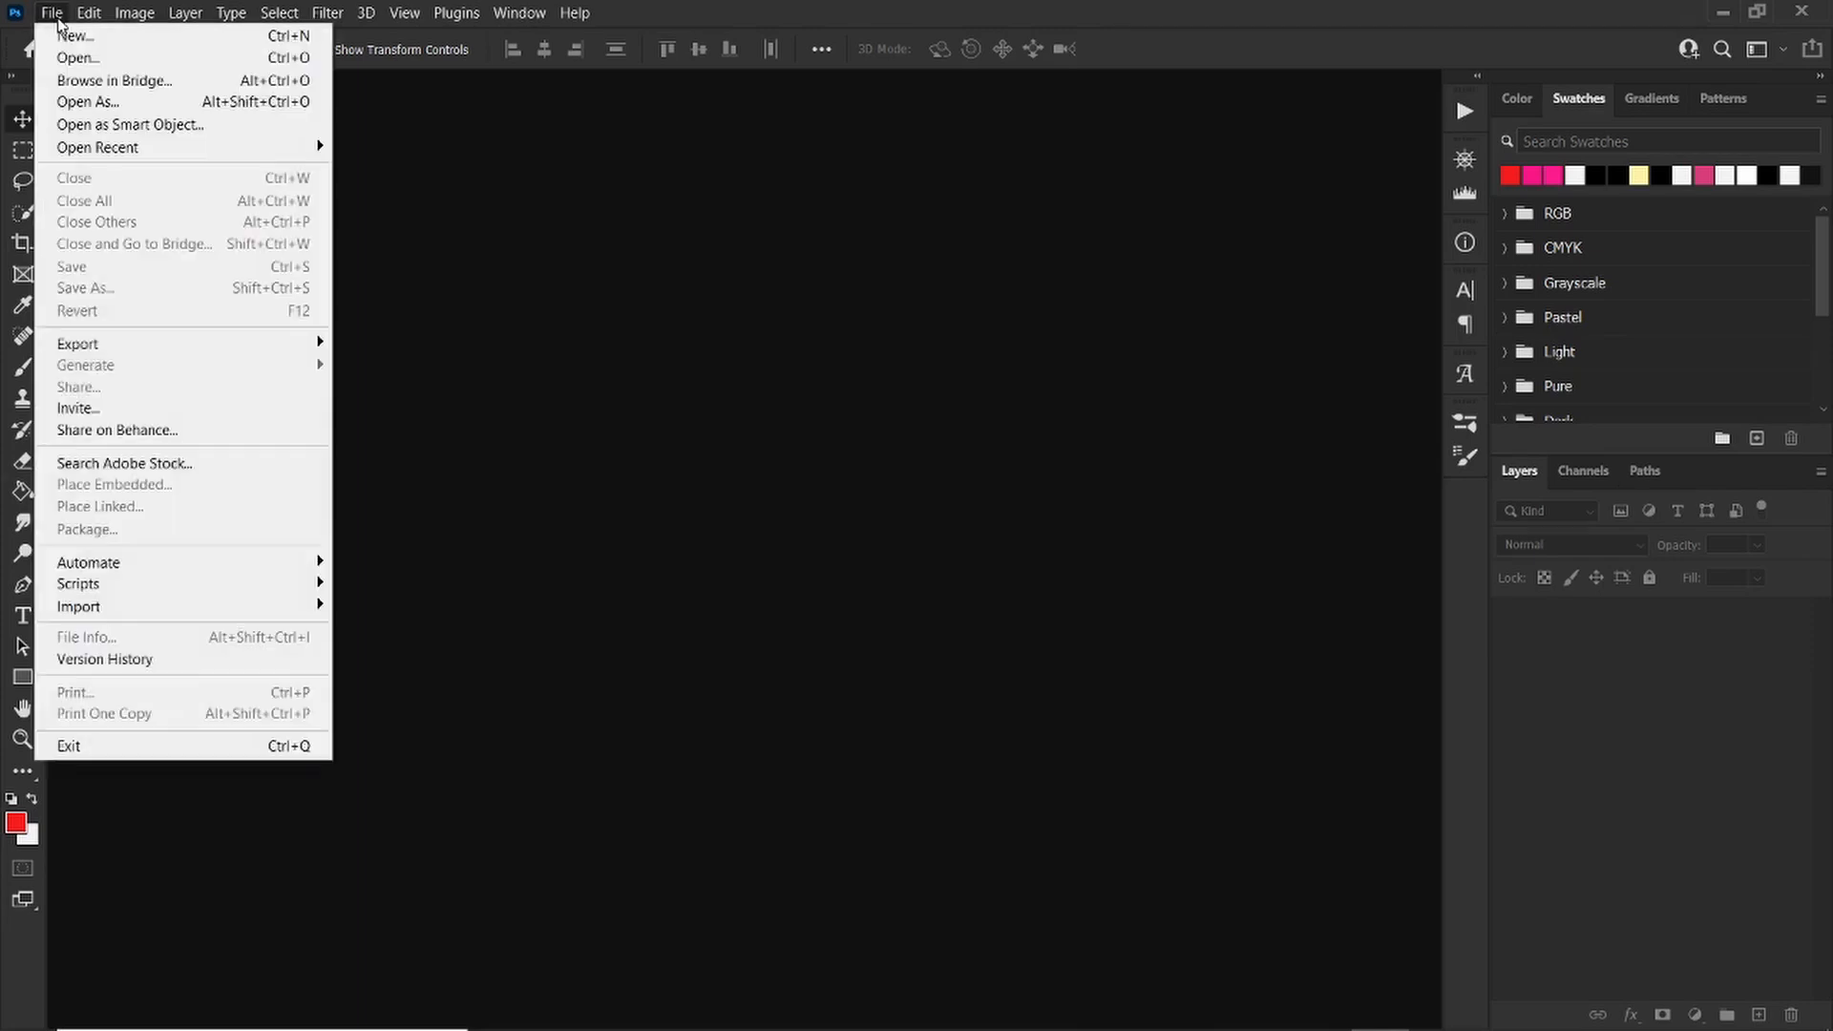
{"action": "left_click", "coordinate": [143, 56]}
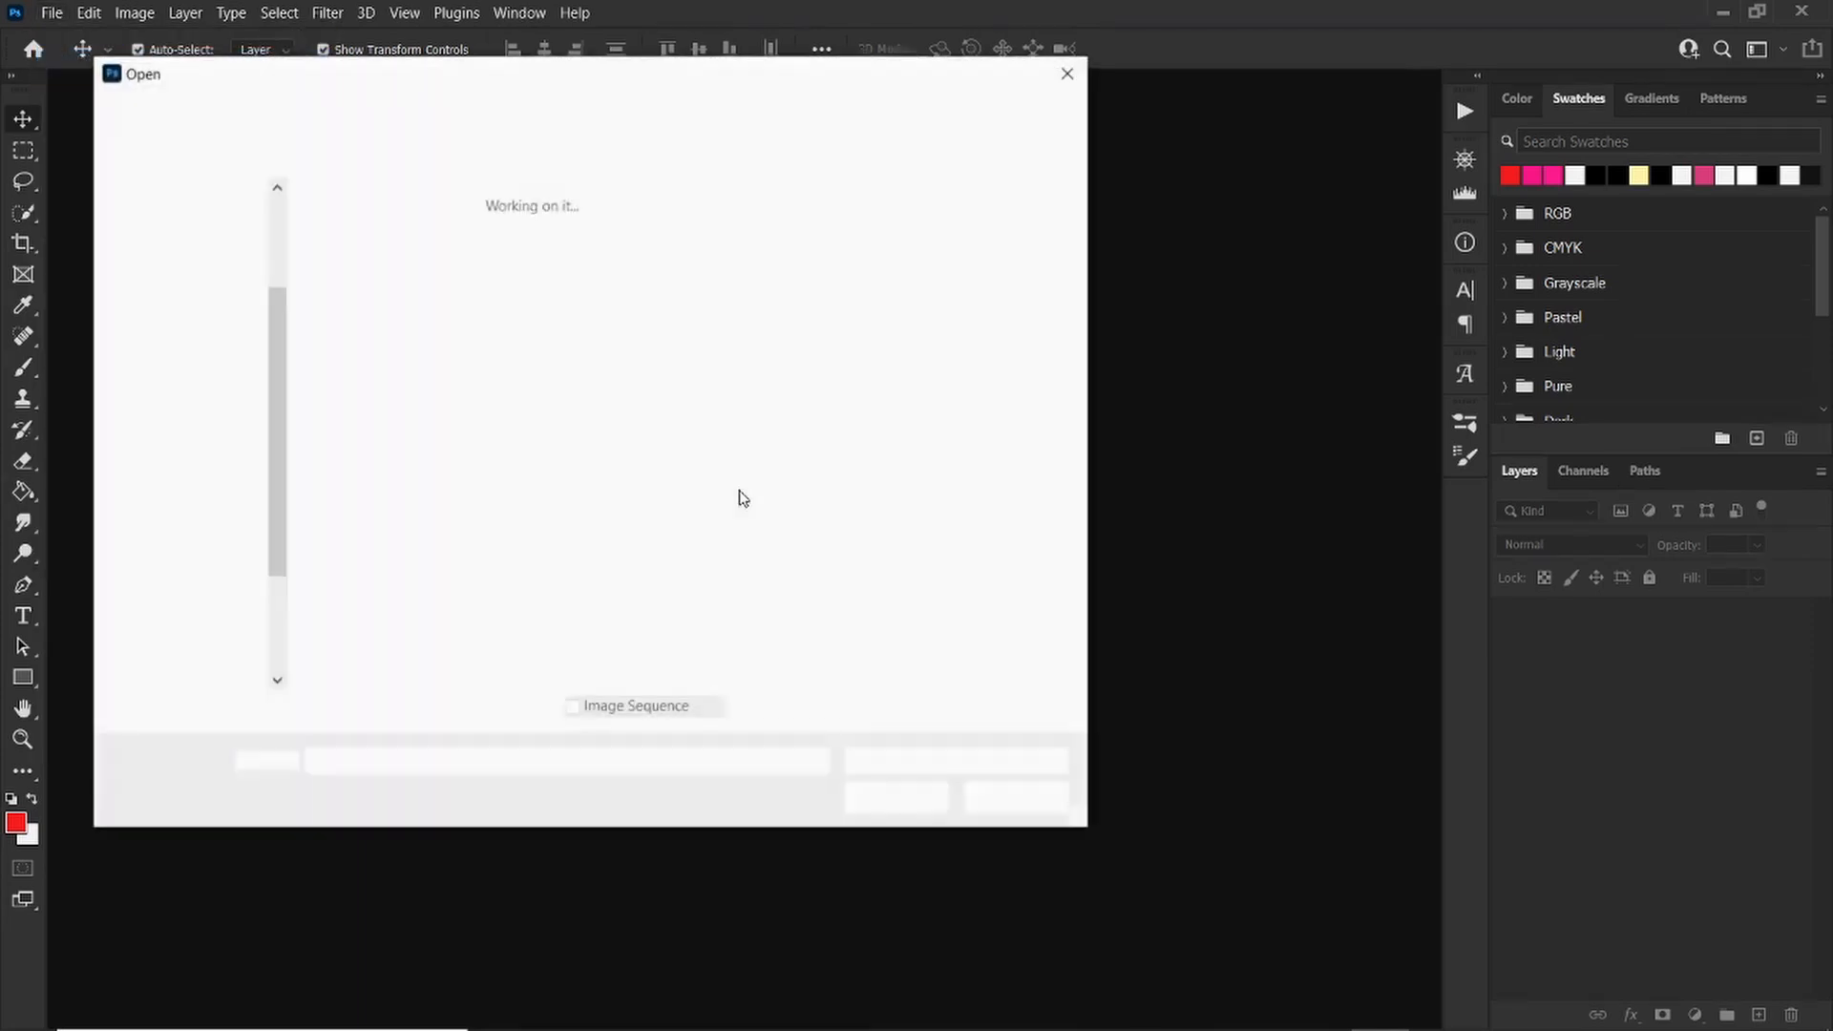
{"action": "double_click", "coordinate": [434, 343]}
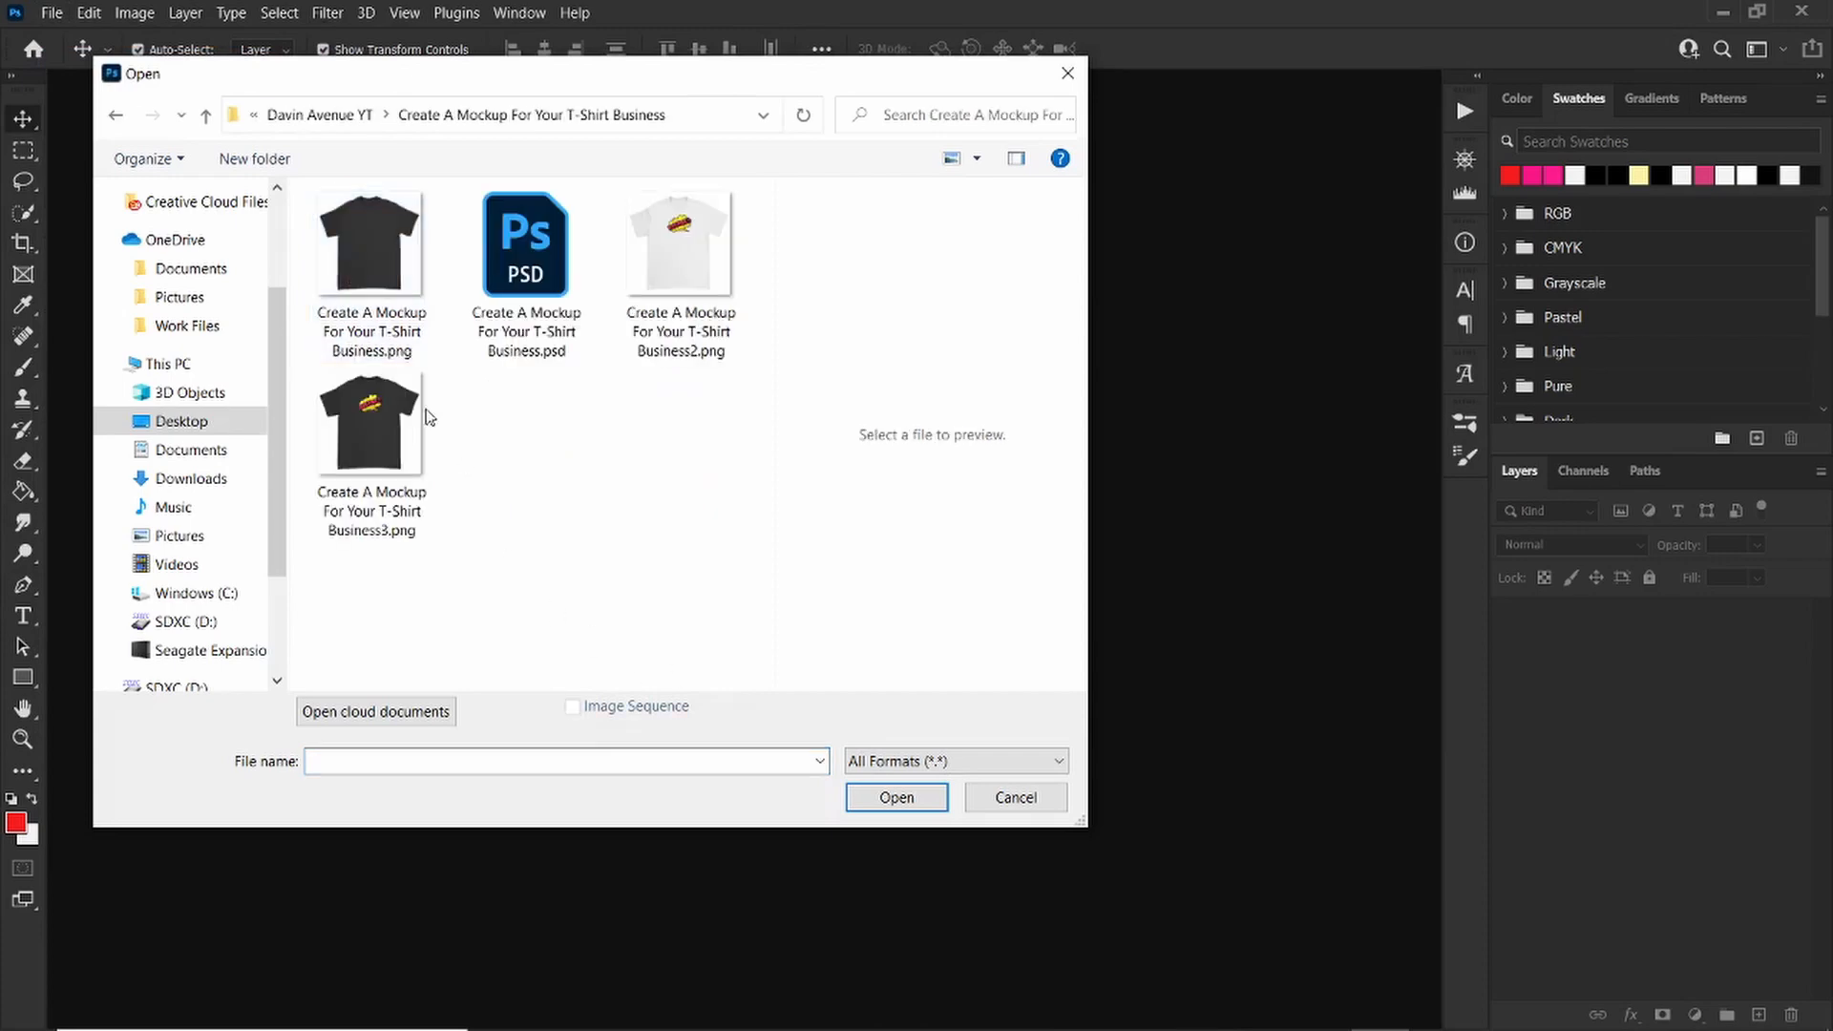
{"action": "left_click", "coordinate": [341, 244]}
{"action": "left_click", "coordinate": [883, 799]}
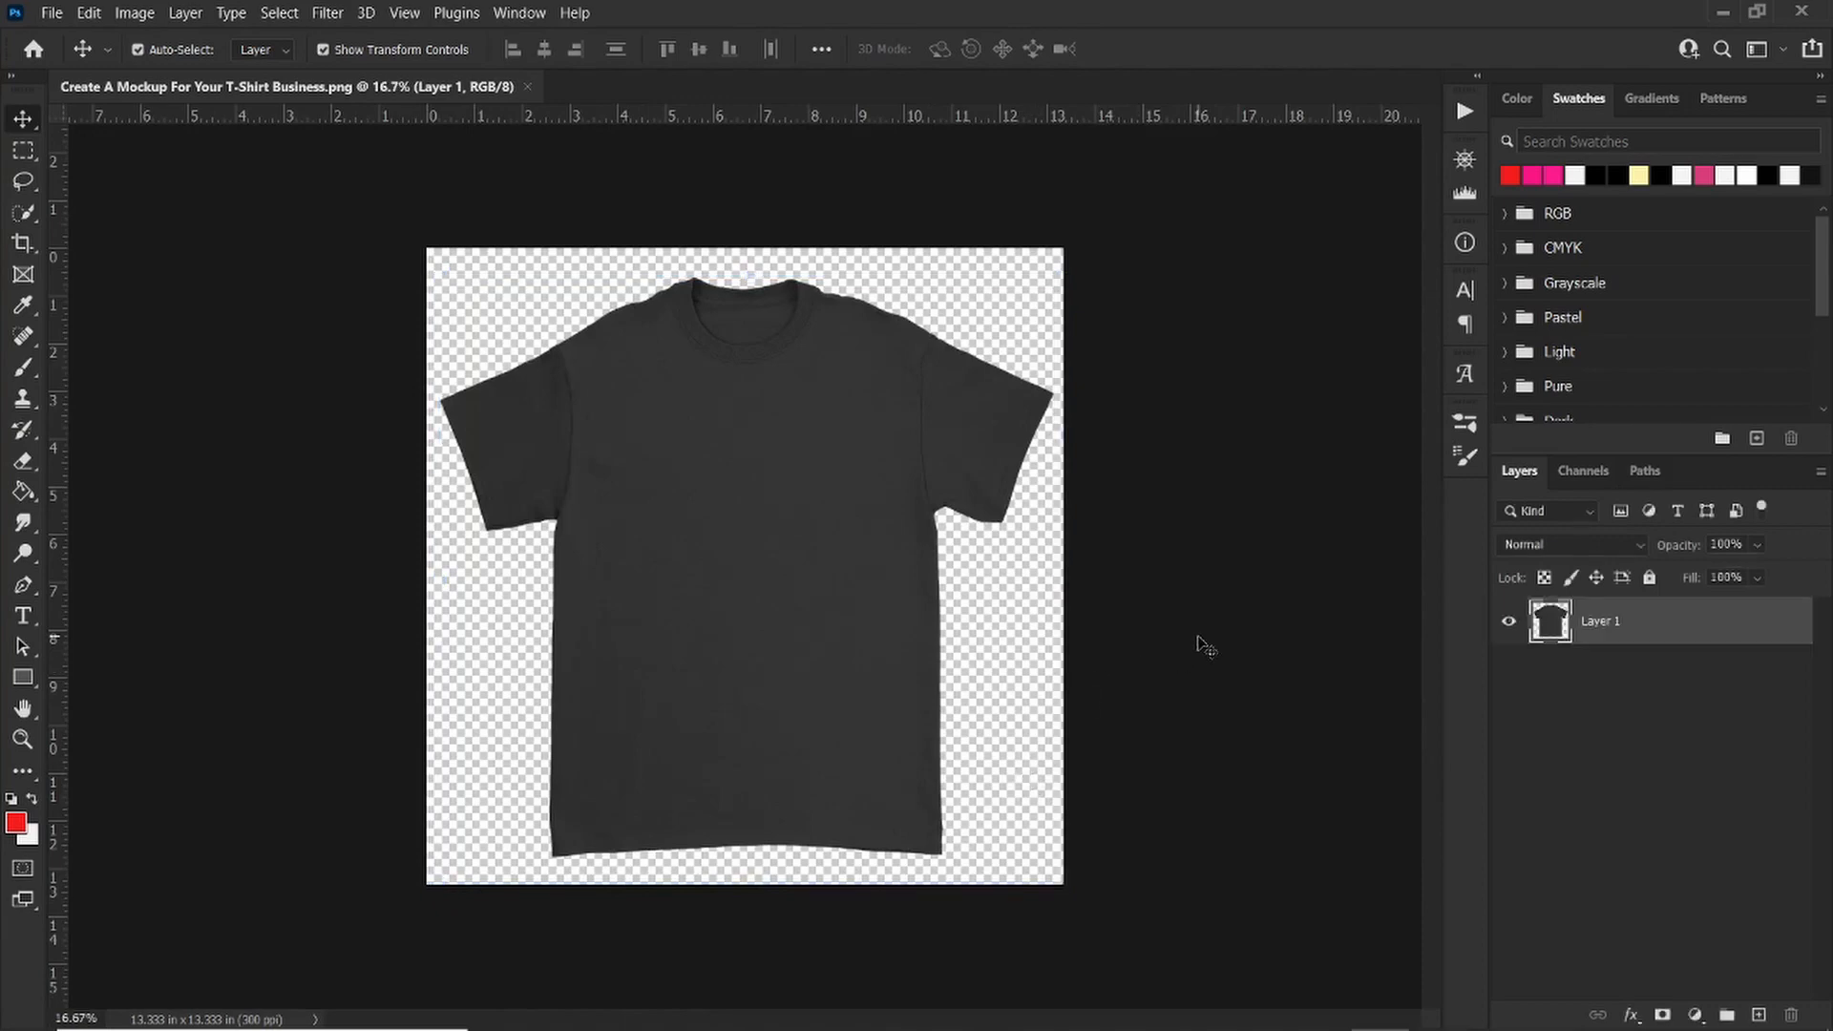
Step: Add a new empty layer and move it beneath the t-shirt layer
{"action": "left_click", "coordinate": [1204, 645]}
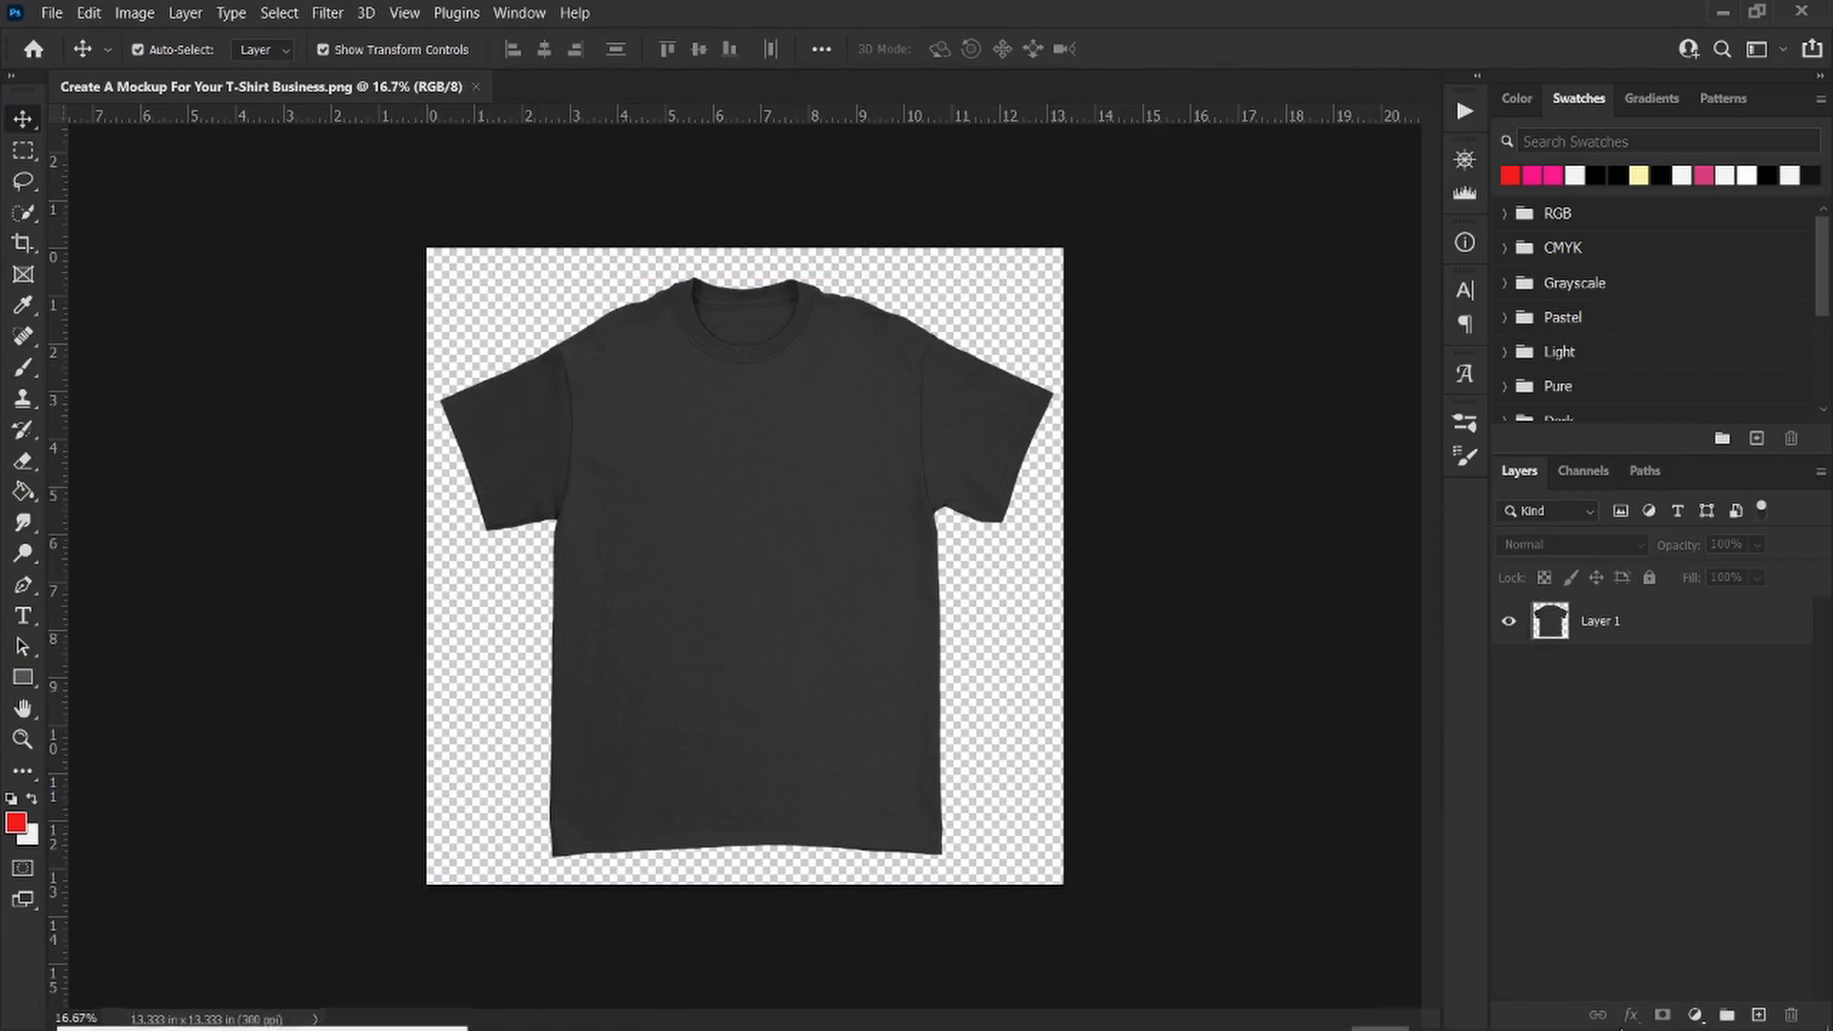
{"action": "left_click", "coordinate": [1758, 1014]}
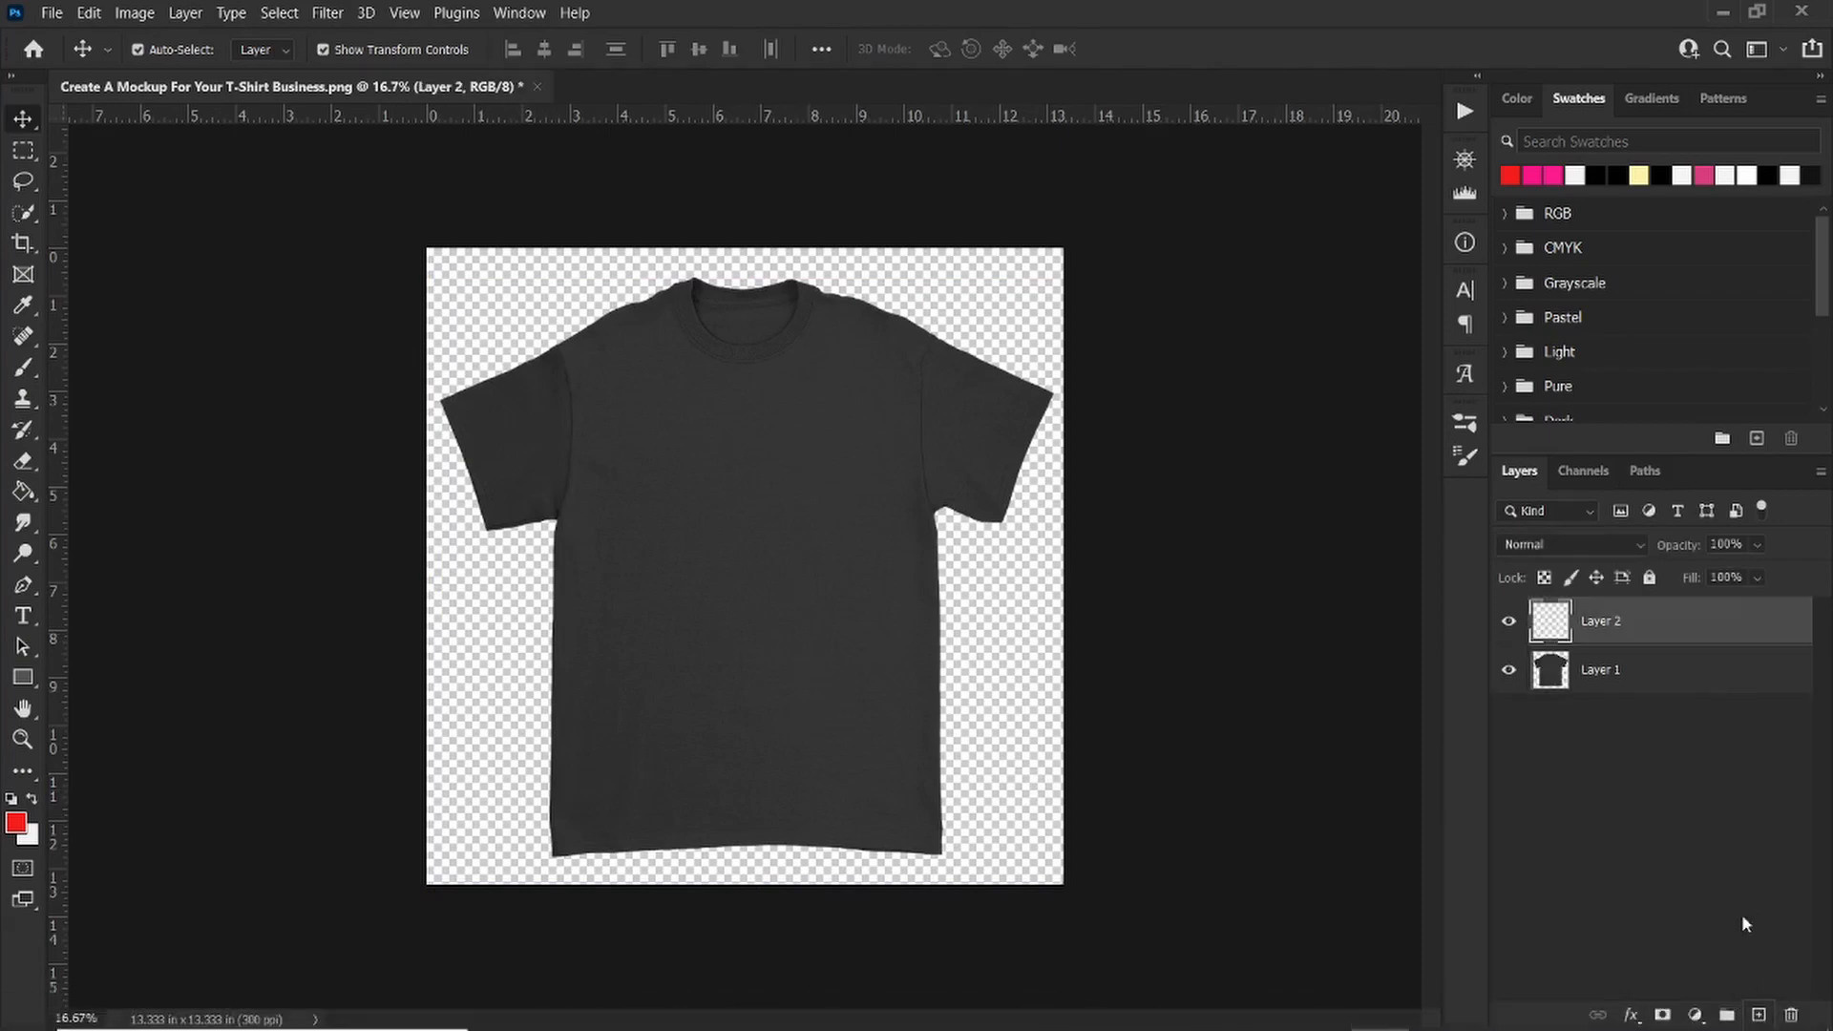
{"action": "left_click_drag", "start_coordinate": [1675, 638], "coordinate": [1683, 759]}
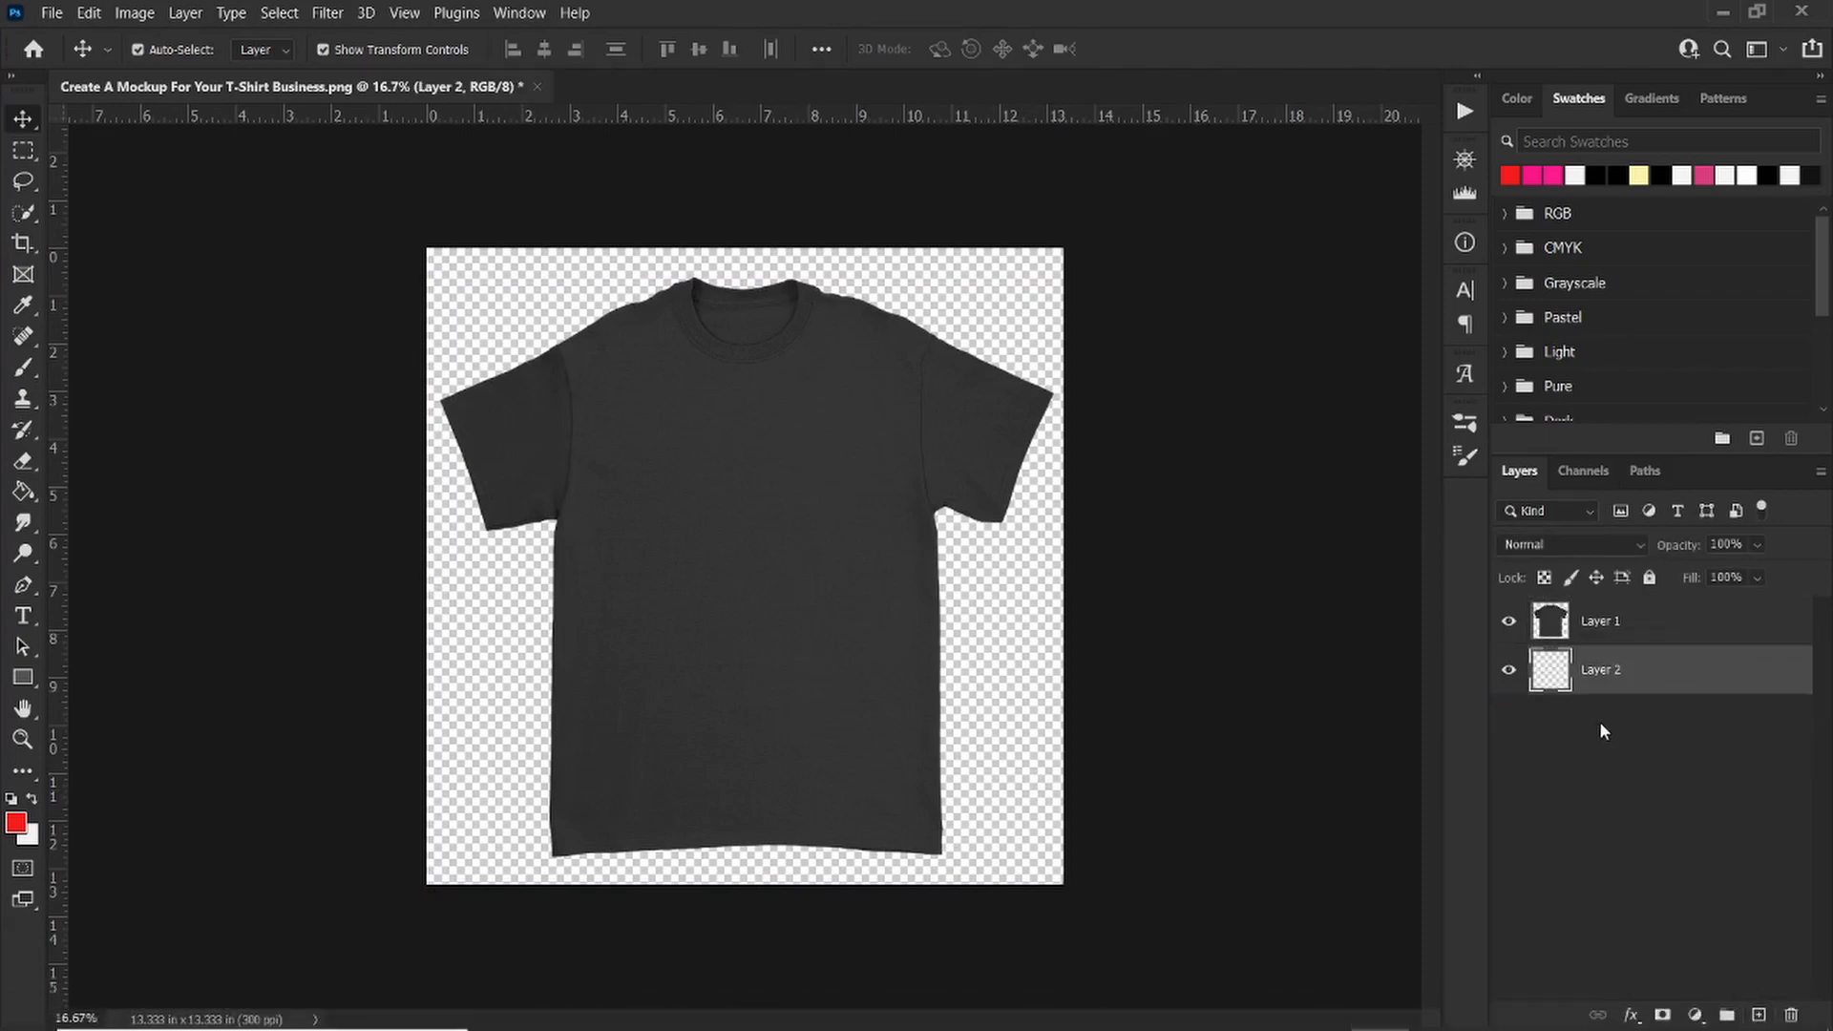
Step: Fill the new bottom layer with the red foreground color using the Paint Bucket
{"action": "left_click", "coordinate": [14, 823]}
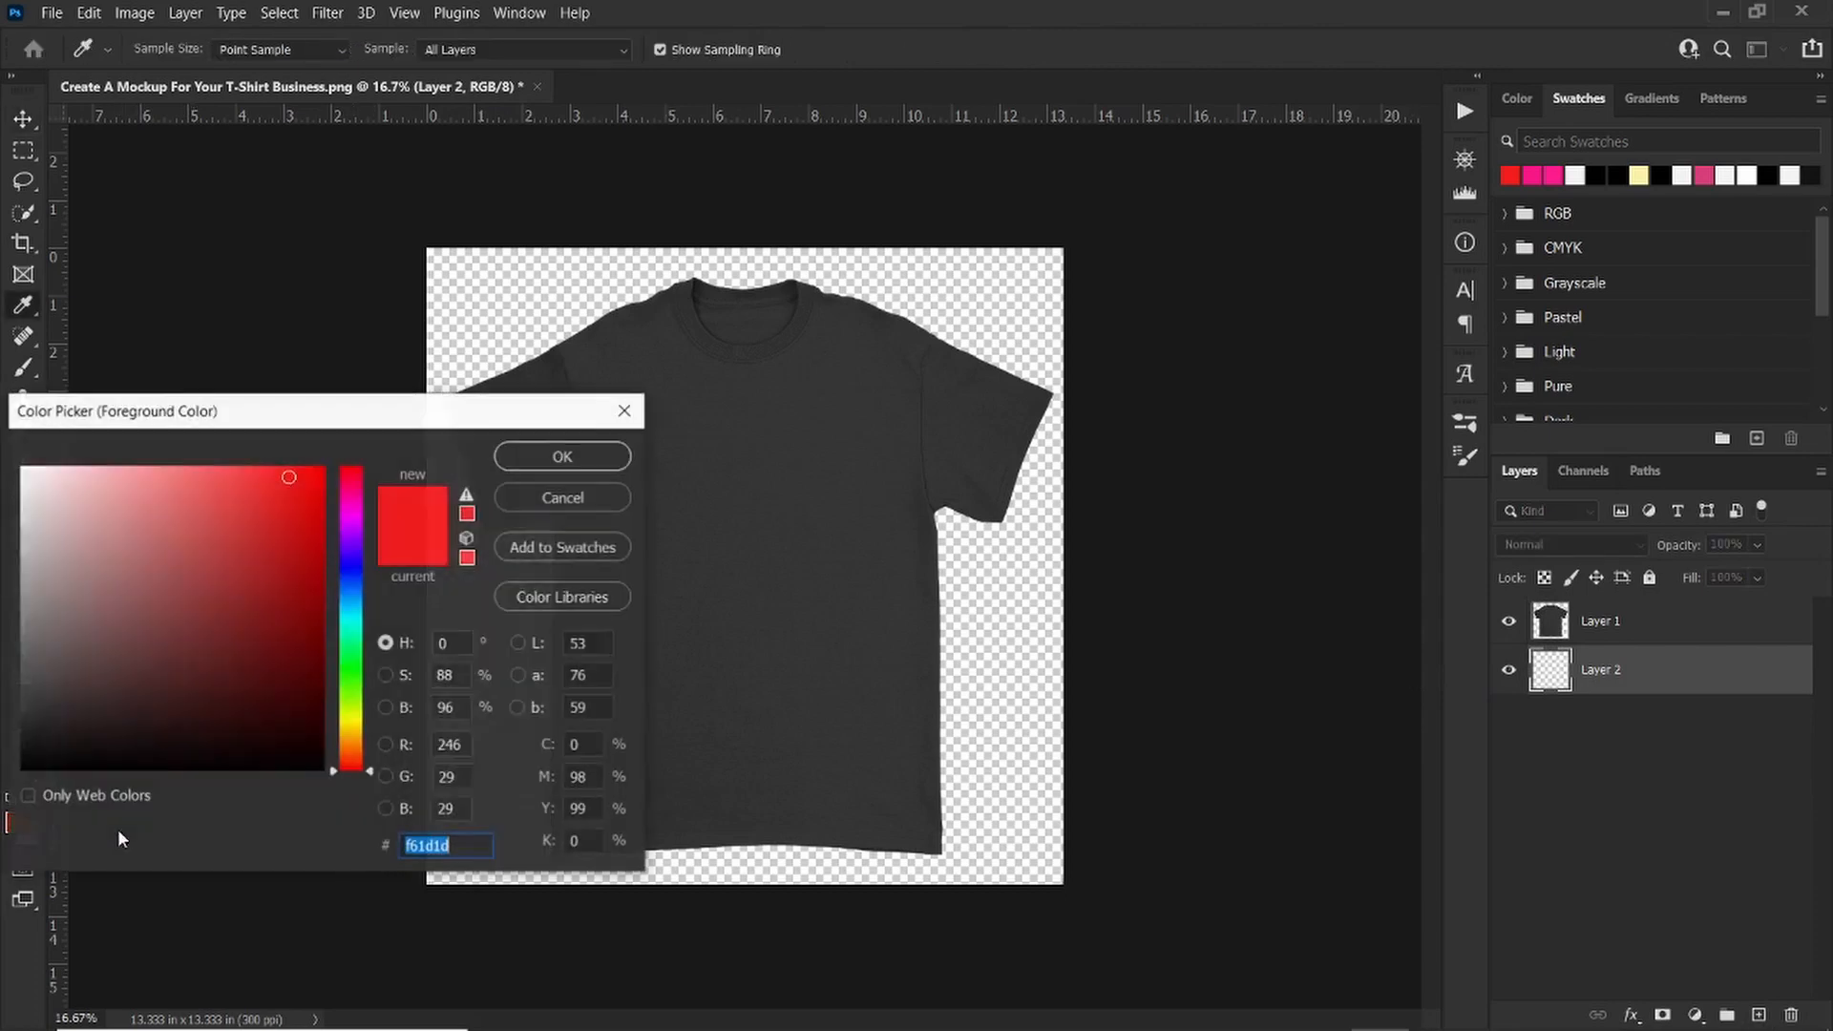
{"action": "left_click", "coordinate": [573, 466]}
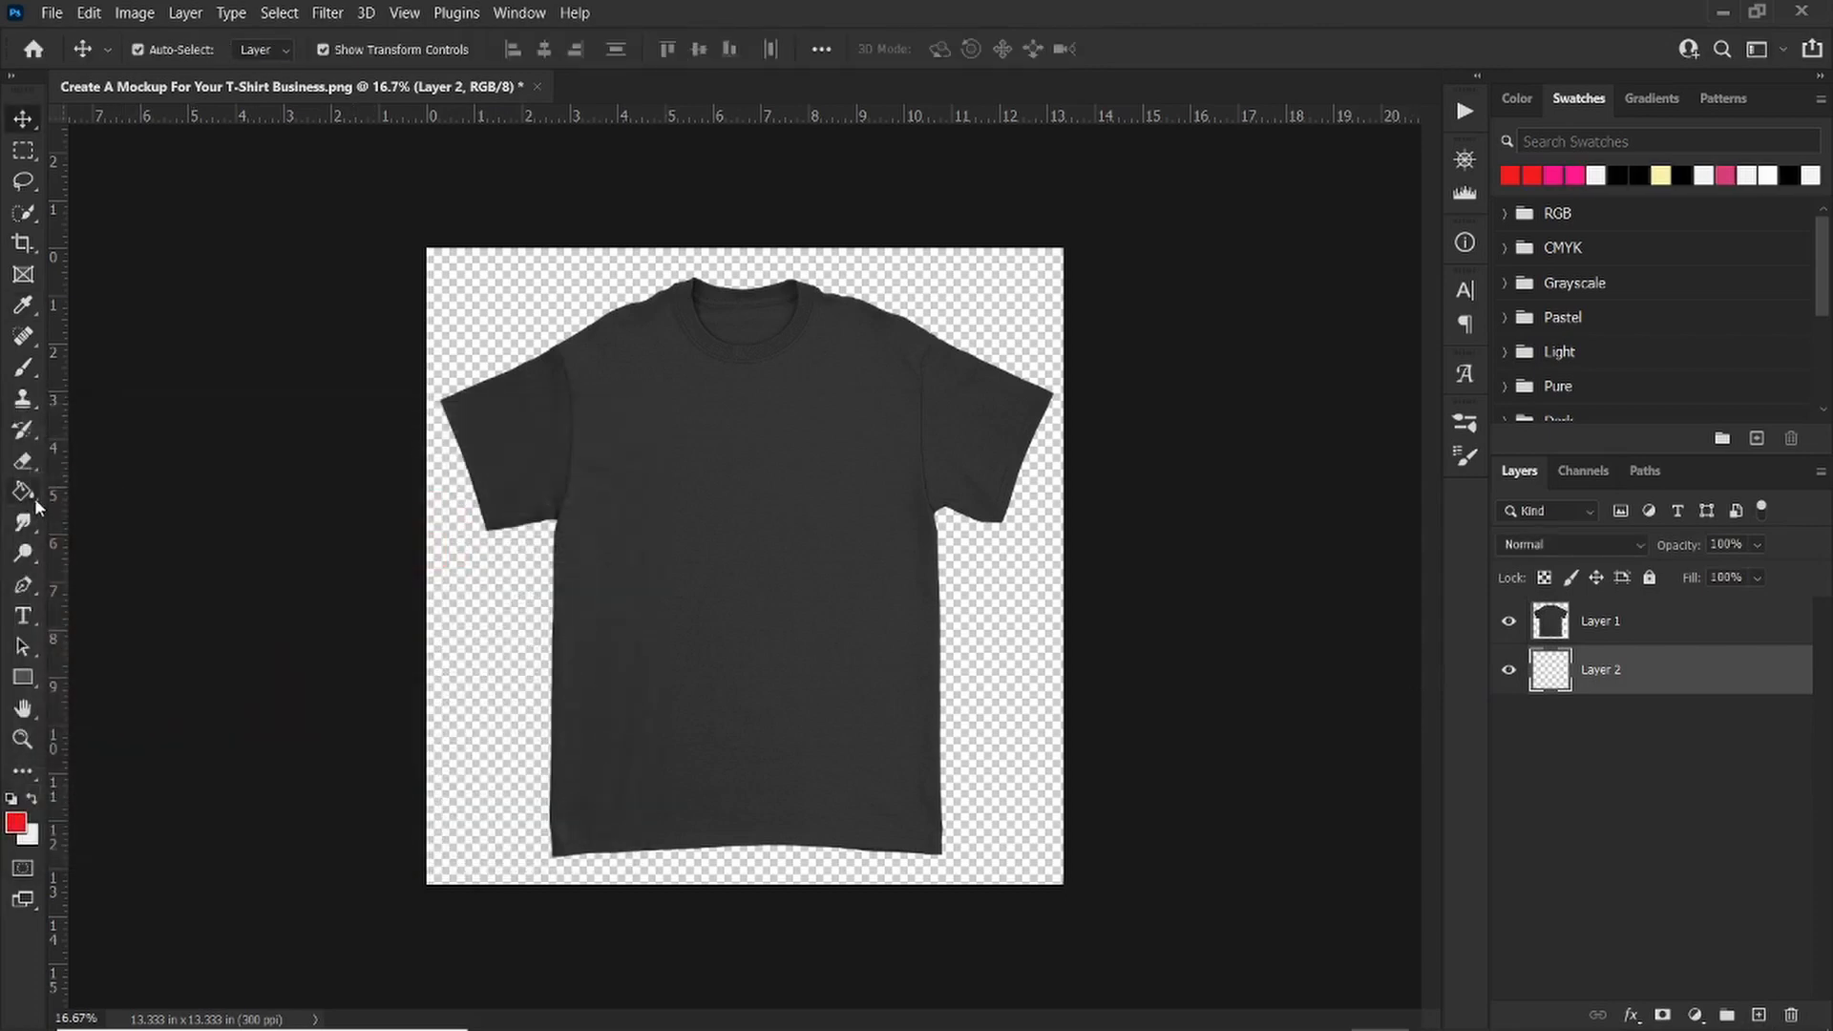
{"action": "left_click", "coordinate": [23, 492]}
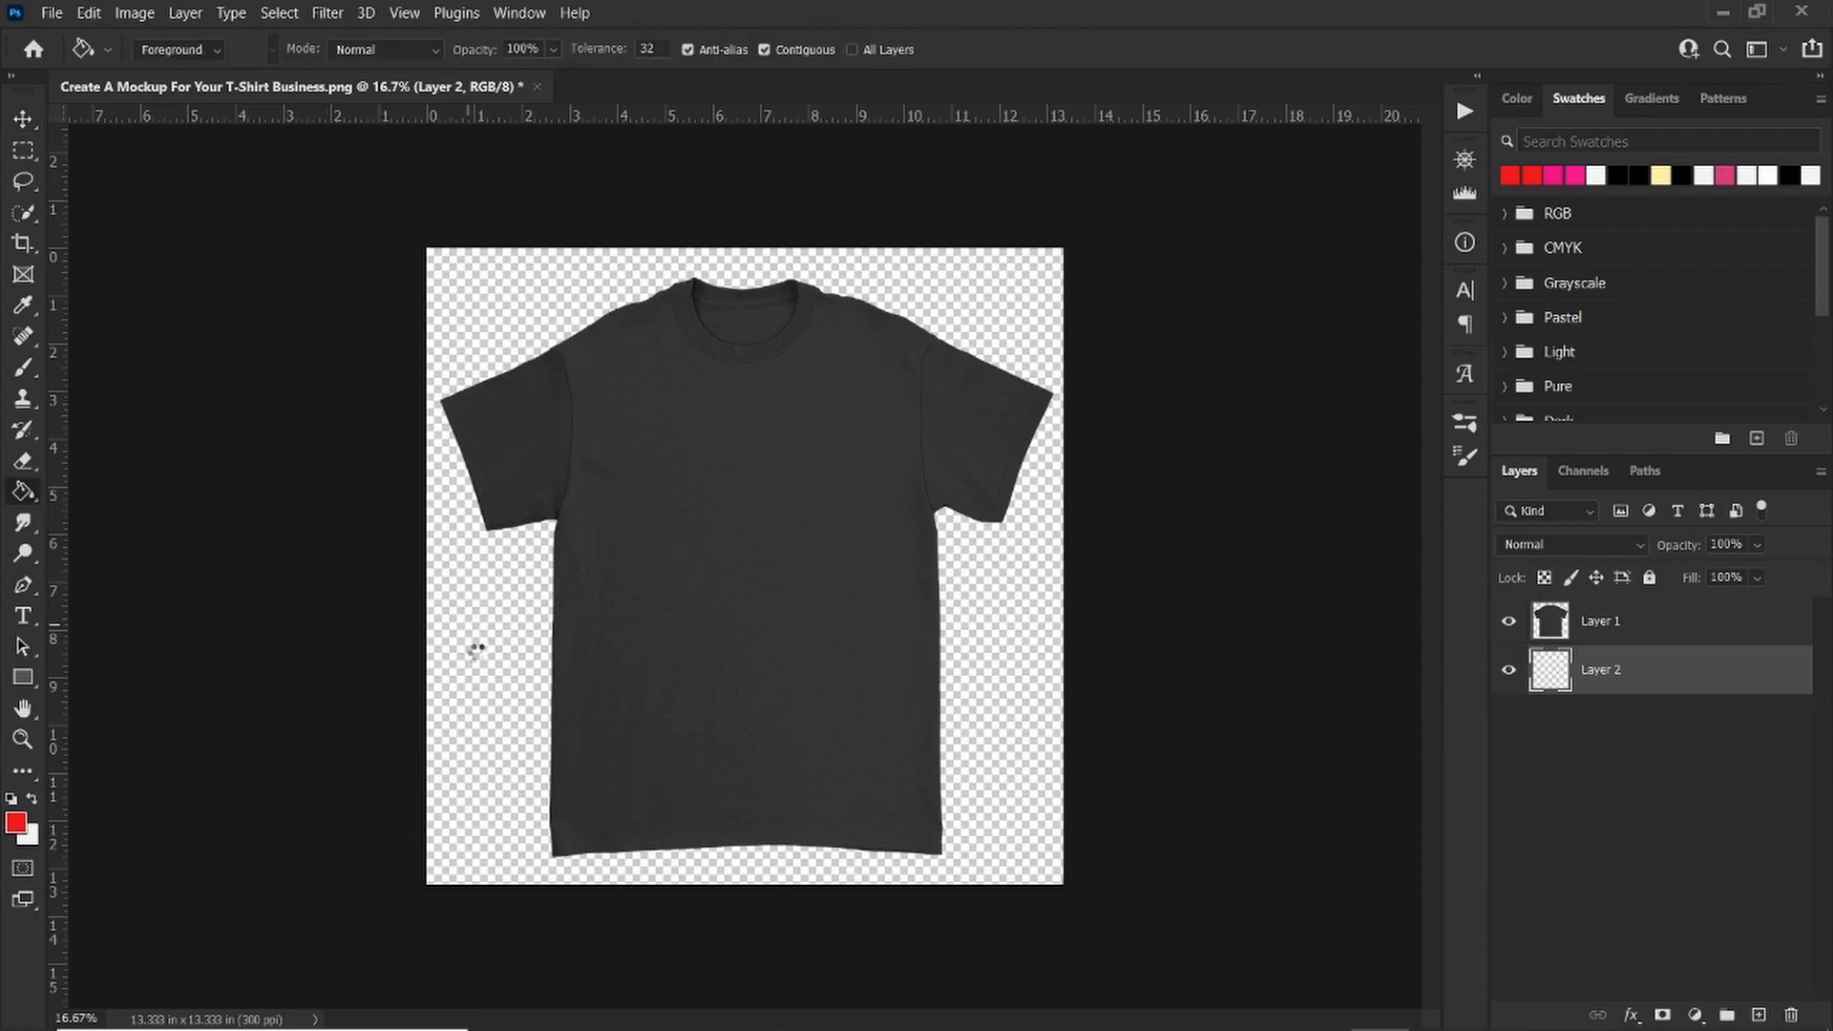
{"action": "left_click", "coordinate": [473, 649]}
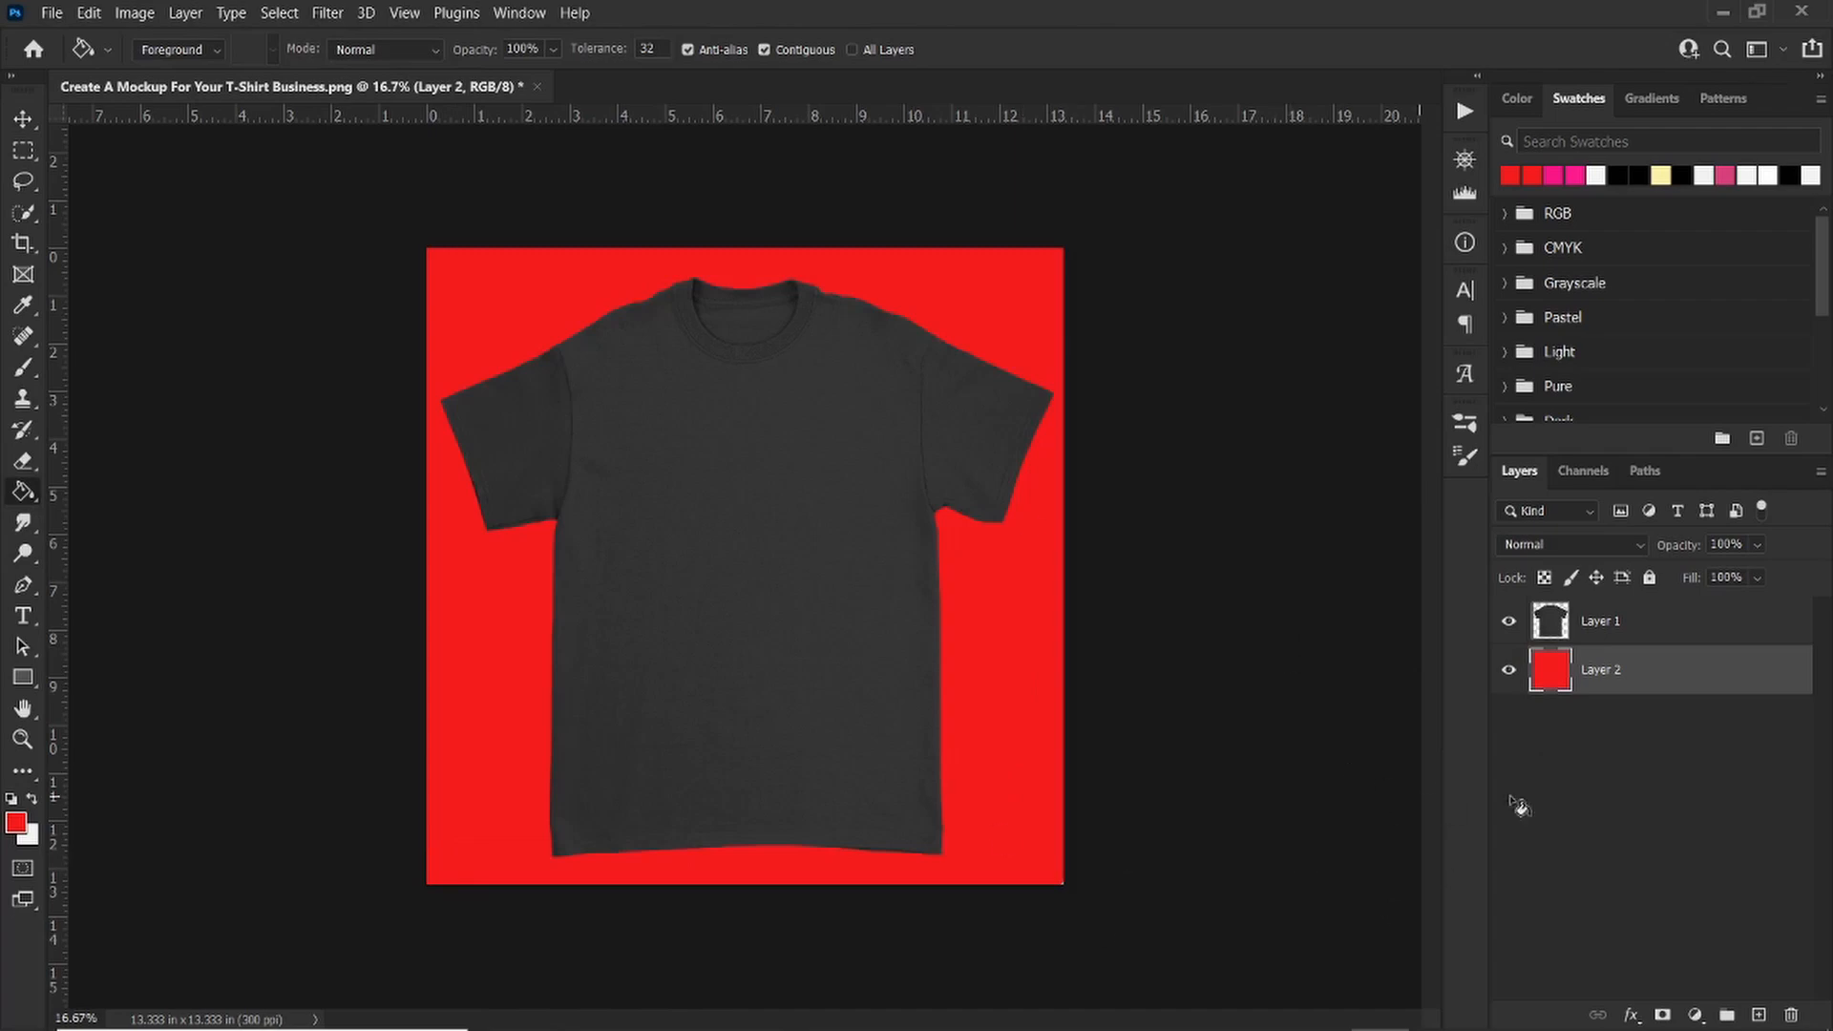
Step: Apply a Color Overlay to the background layer with blue #1a4db4
{"action": "double_click", "coordinate": [1553, 676]}
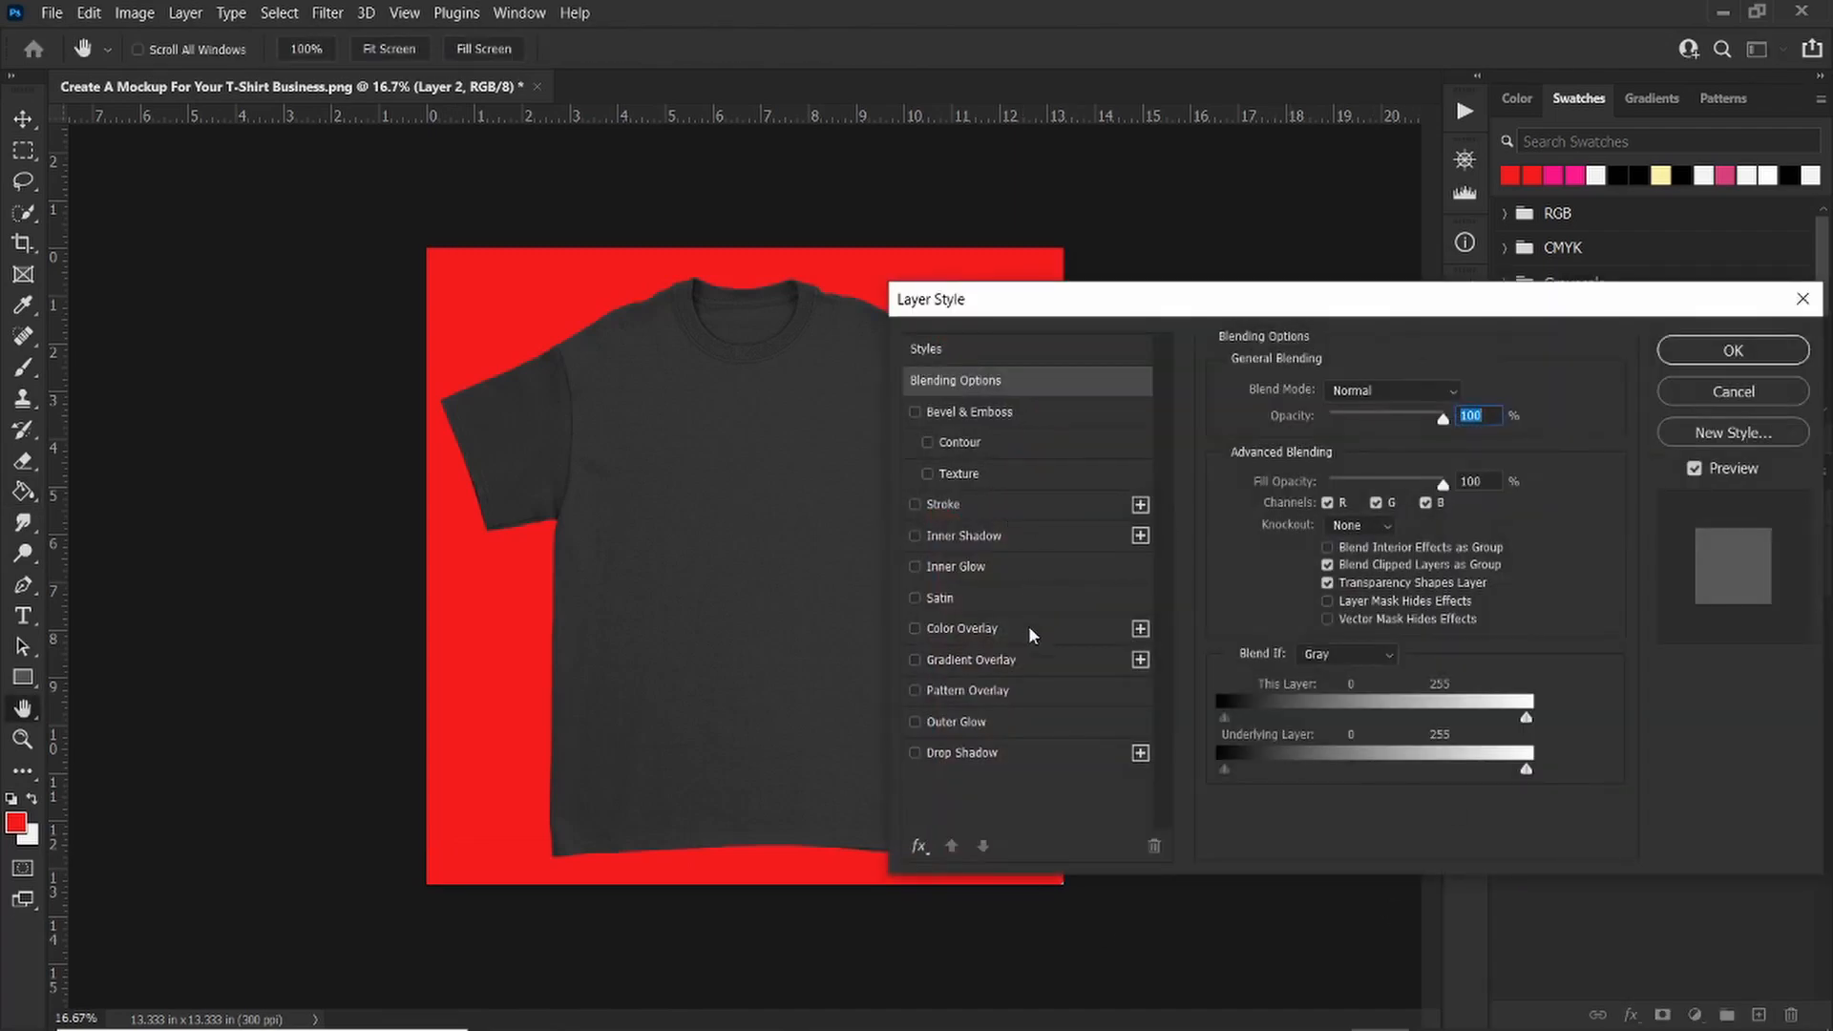
{"action": "left_click", "coordinate": [1033, 628]}
{"action": "left_click", "coordinate": [1465, 392]}
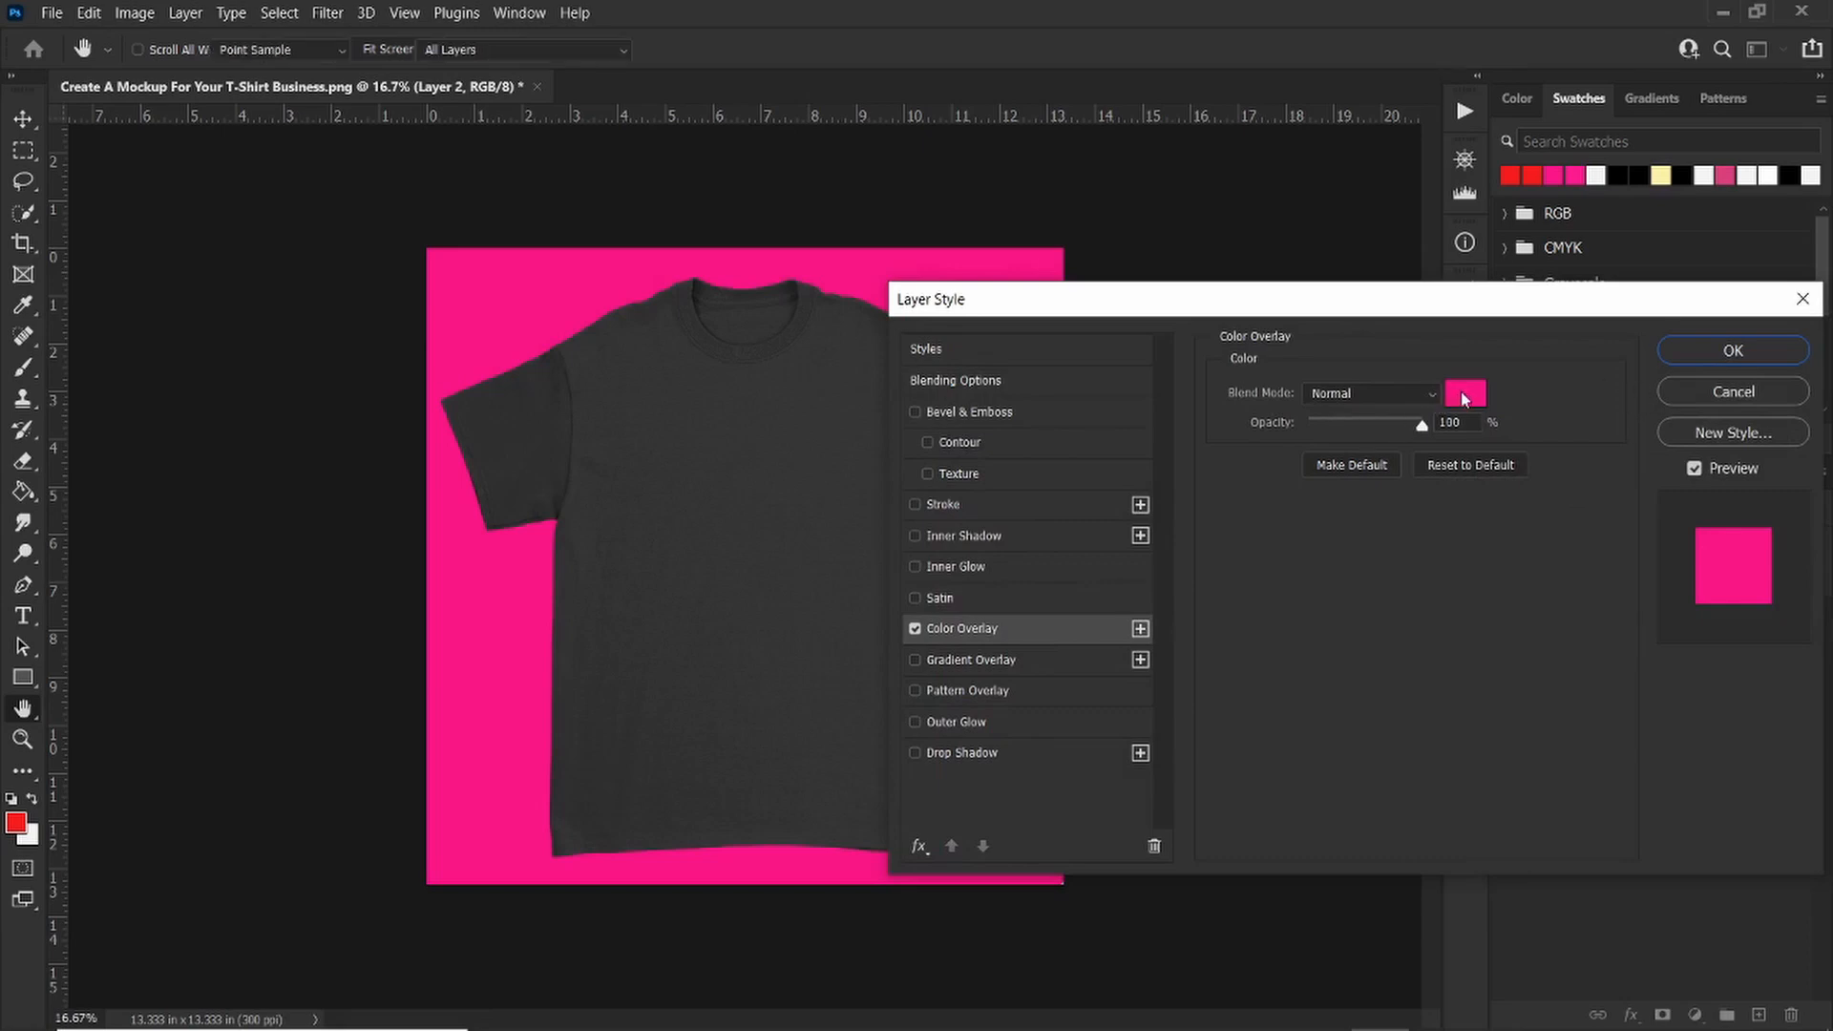
{"action": "left_click", "coordinate": [242, 613]}
{"action": "left_click", "coordinate": [281, 694]}
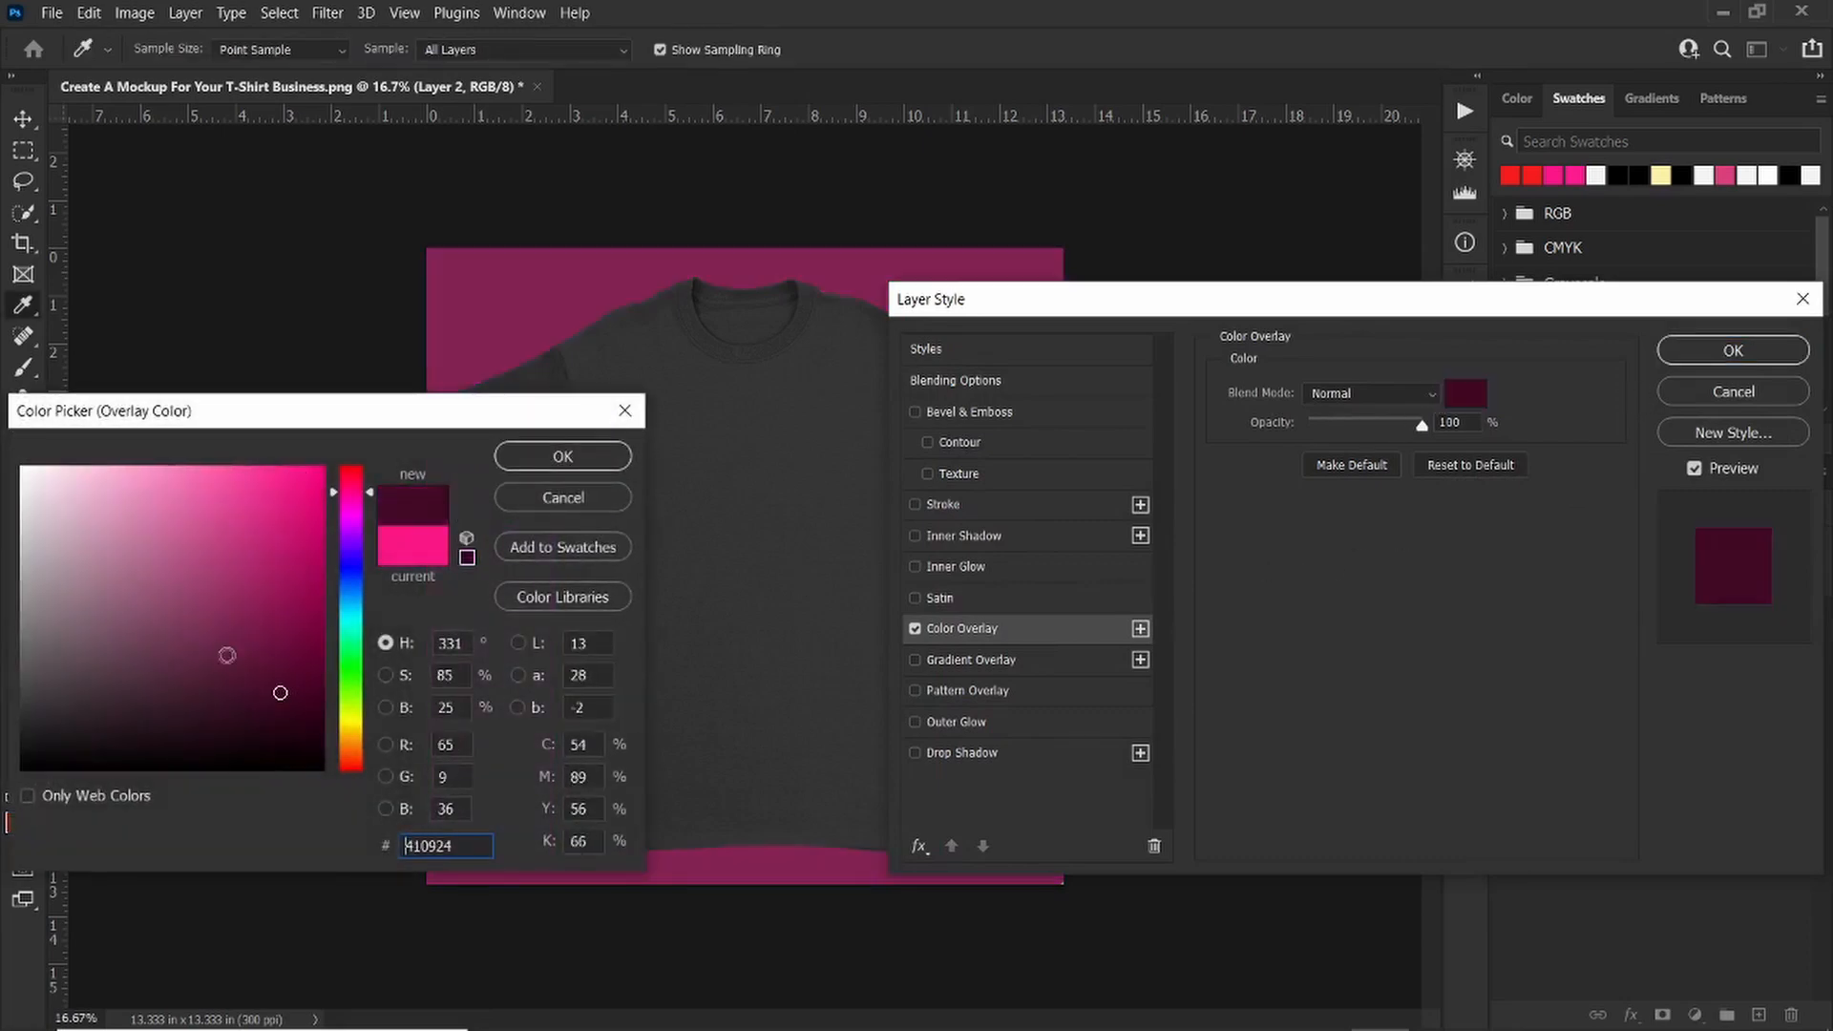
{"action": "left_click", "coordinate": [163, 574]}
{"action": "left_click", "coordinate": [268, 551]}
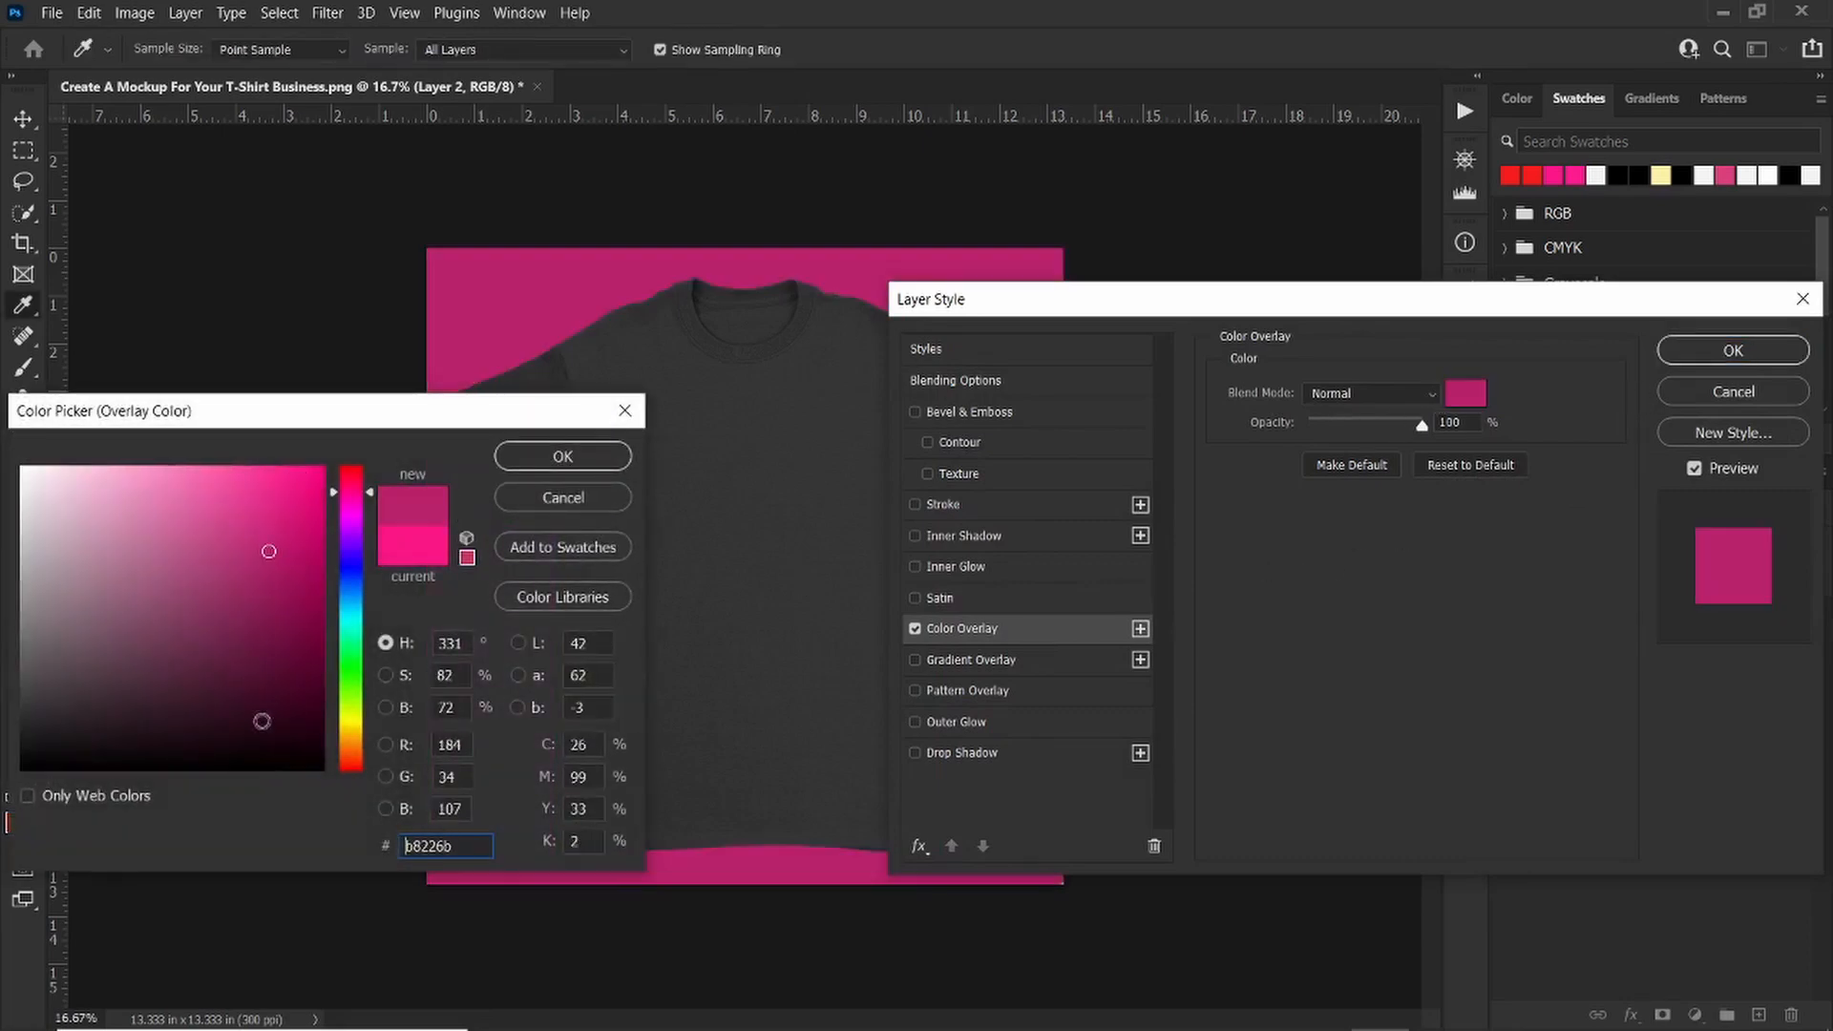
{"action": "left_click", "coordinate": [351, 585]}
{"action": "left_click", "coordinate": [280, 556]}
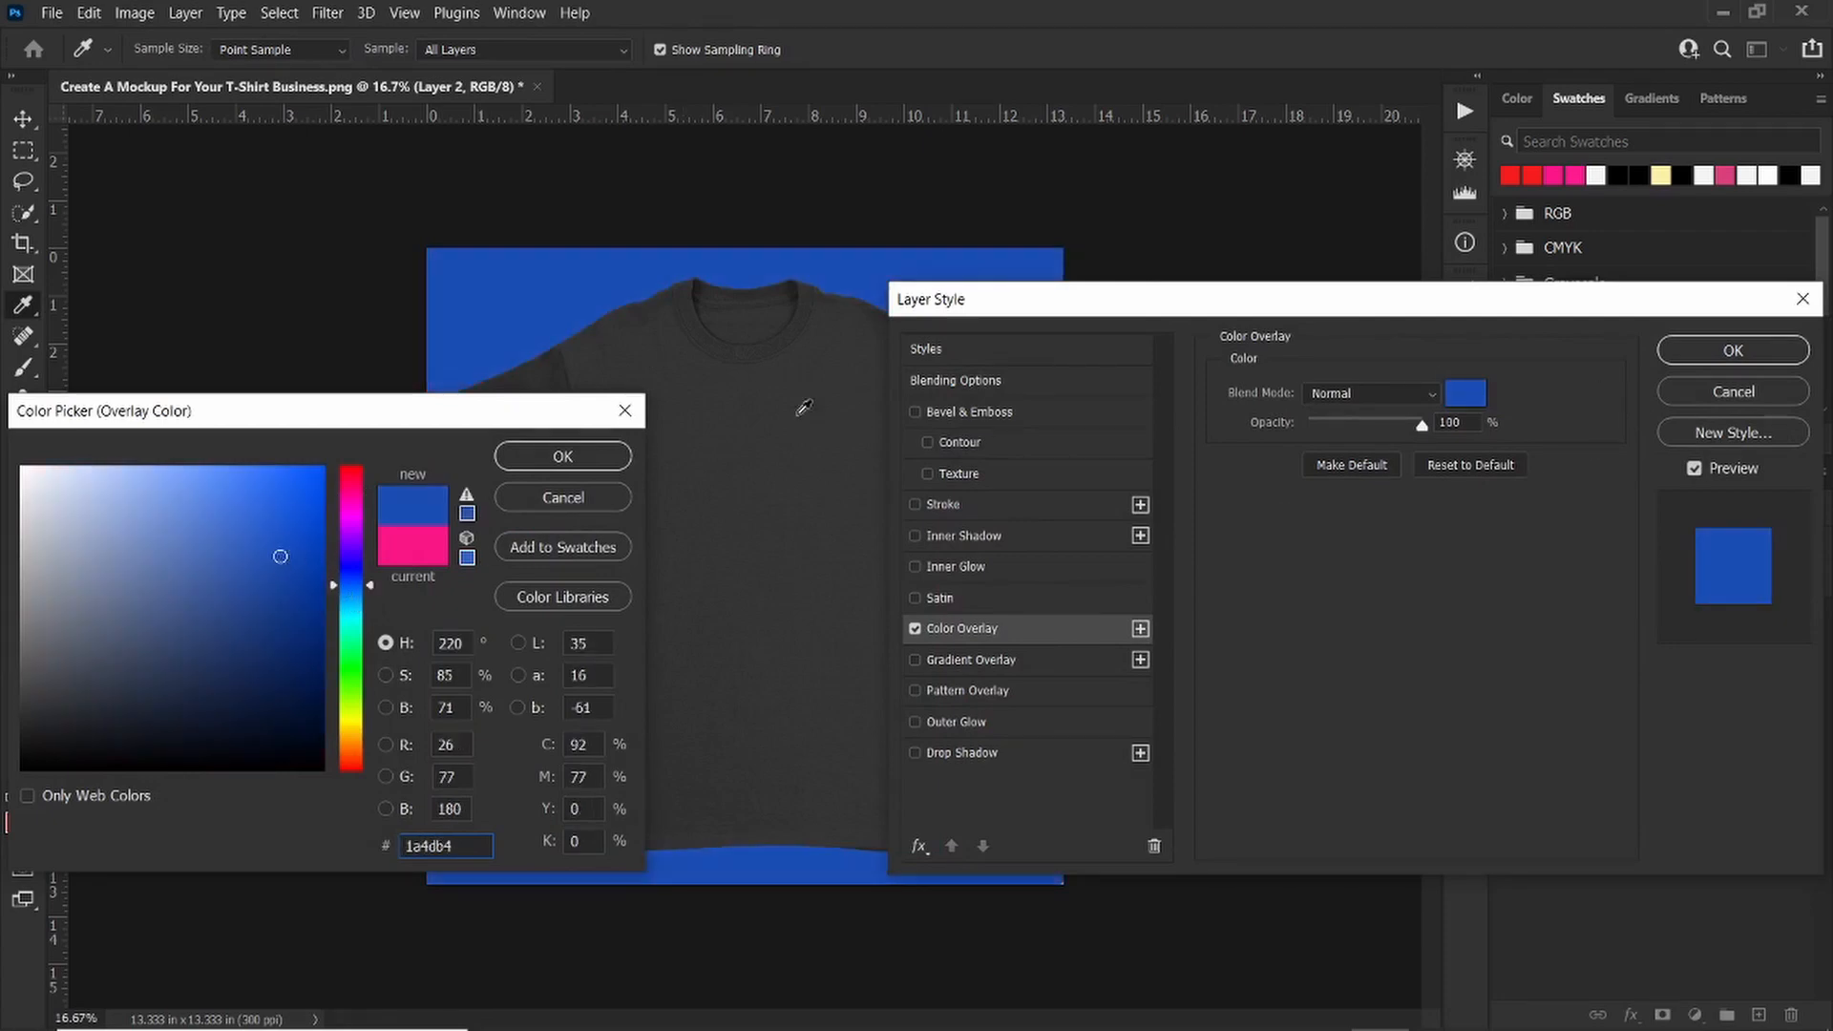
{"action": "left_click", "coordinate": [562, 456]}
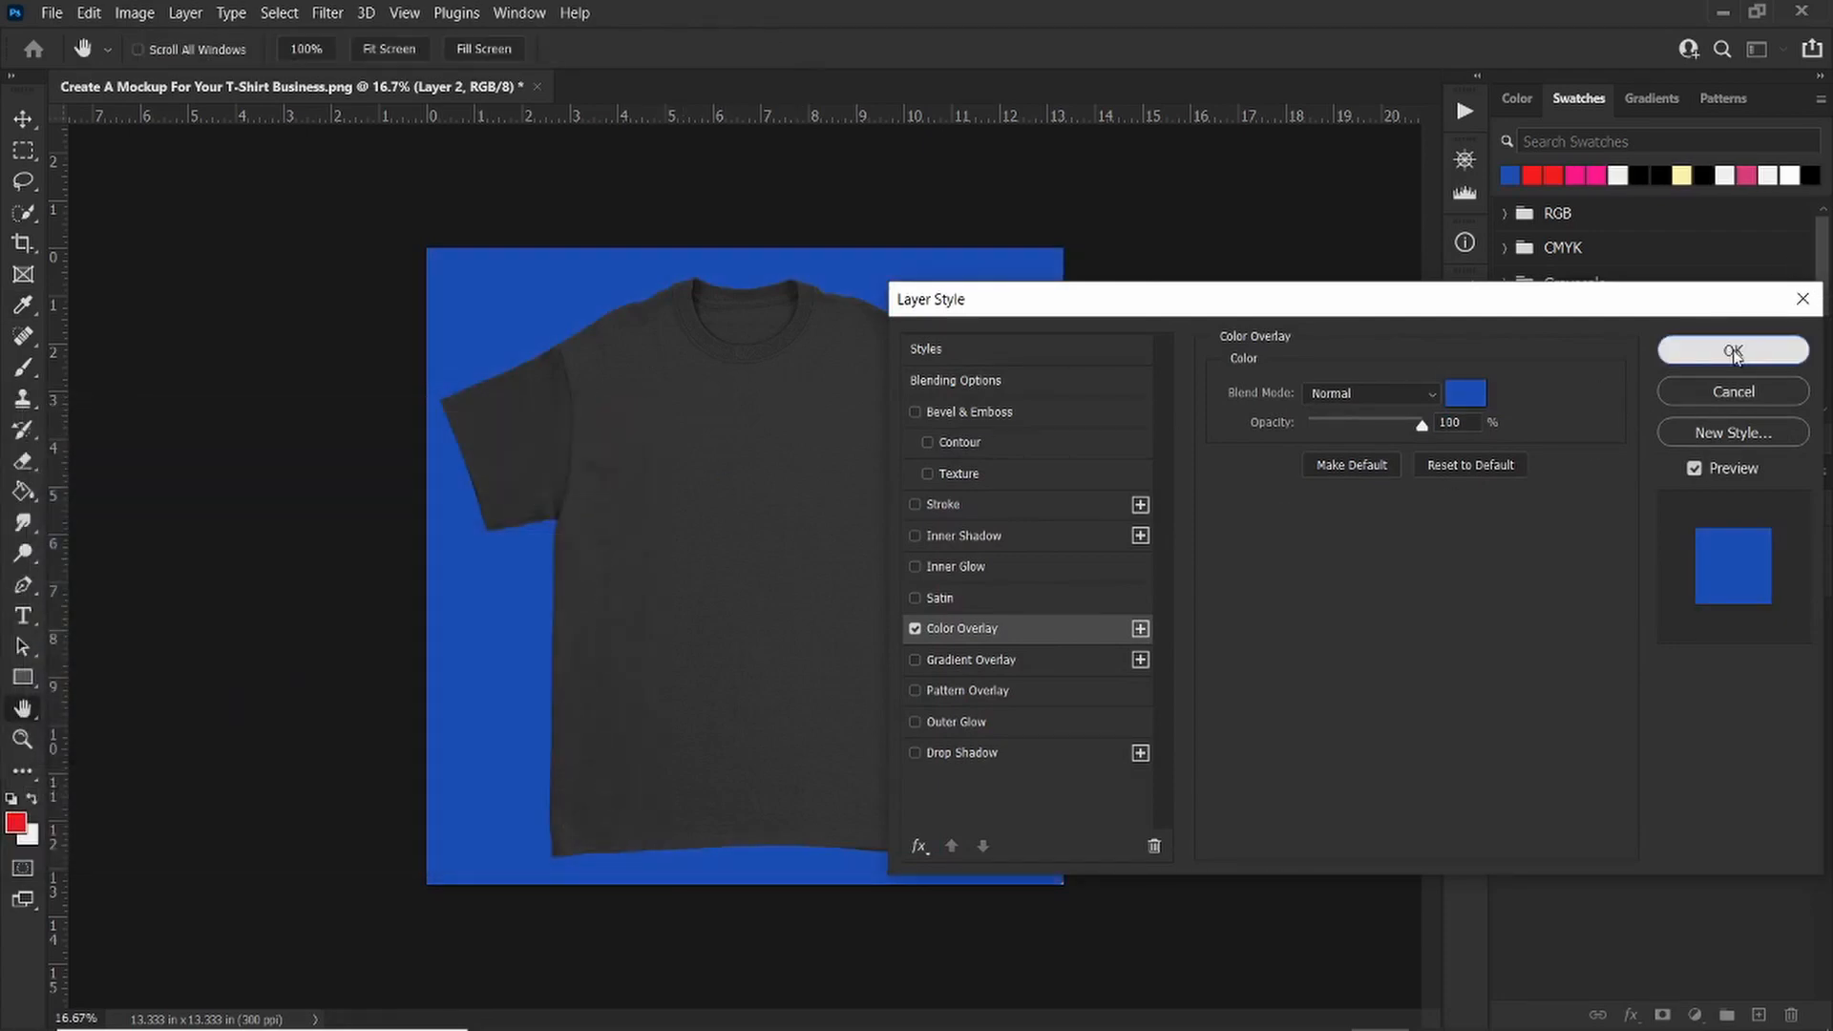
{"action": "left_click", "coordinate": [1734, 351]}
Step: Hide and delete the colored background layer
{"action": "left_click", "coordinate": [1508, 669]}
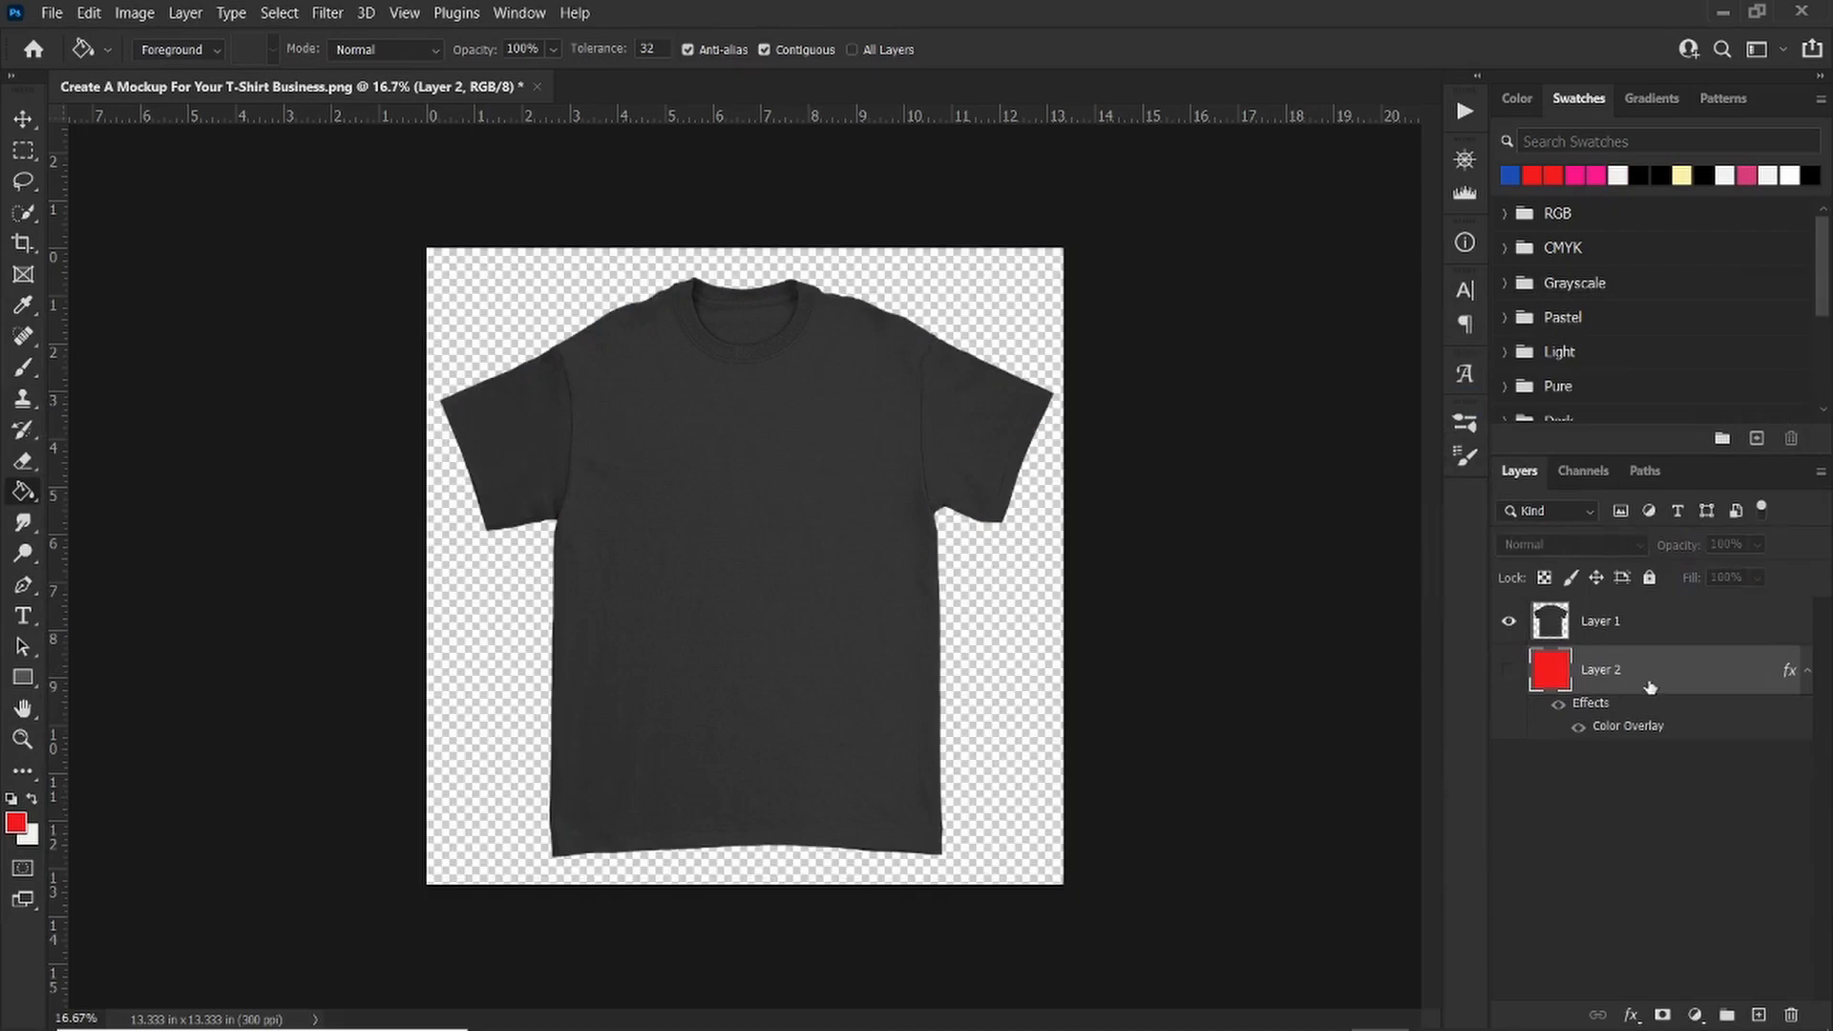
{"action": "left_click_drag", "start_coordinate": [1740, 675], "coordinate": [1791, 1013]}
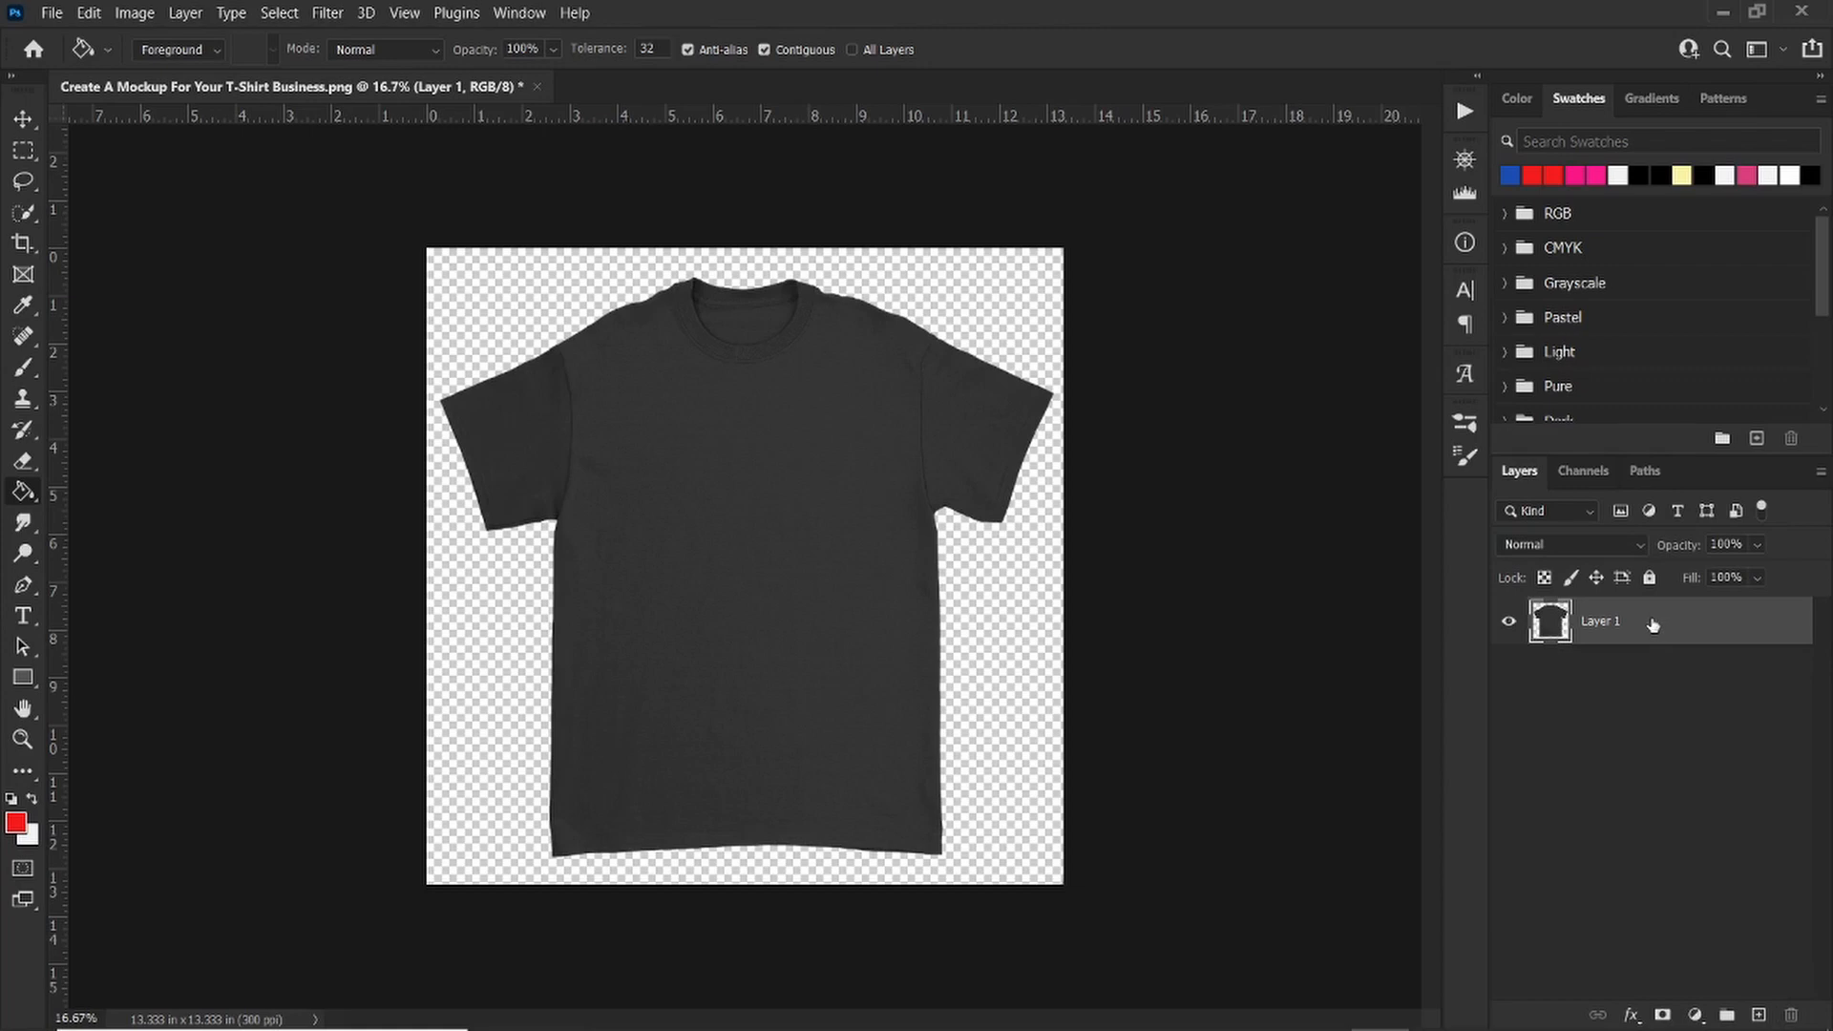
Step: Duplicate the t-shirt layer and hide the original layer
{"action": "left_click_drag", "start_coordinate": [1656, 632], "coordinate": [1761, 1014]}
{"action": "left_click", "coordinate": [1508, 670]}
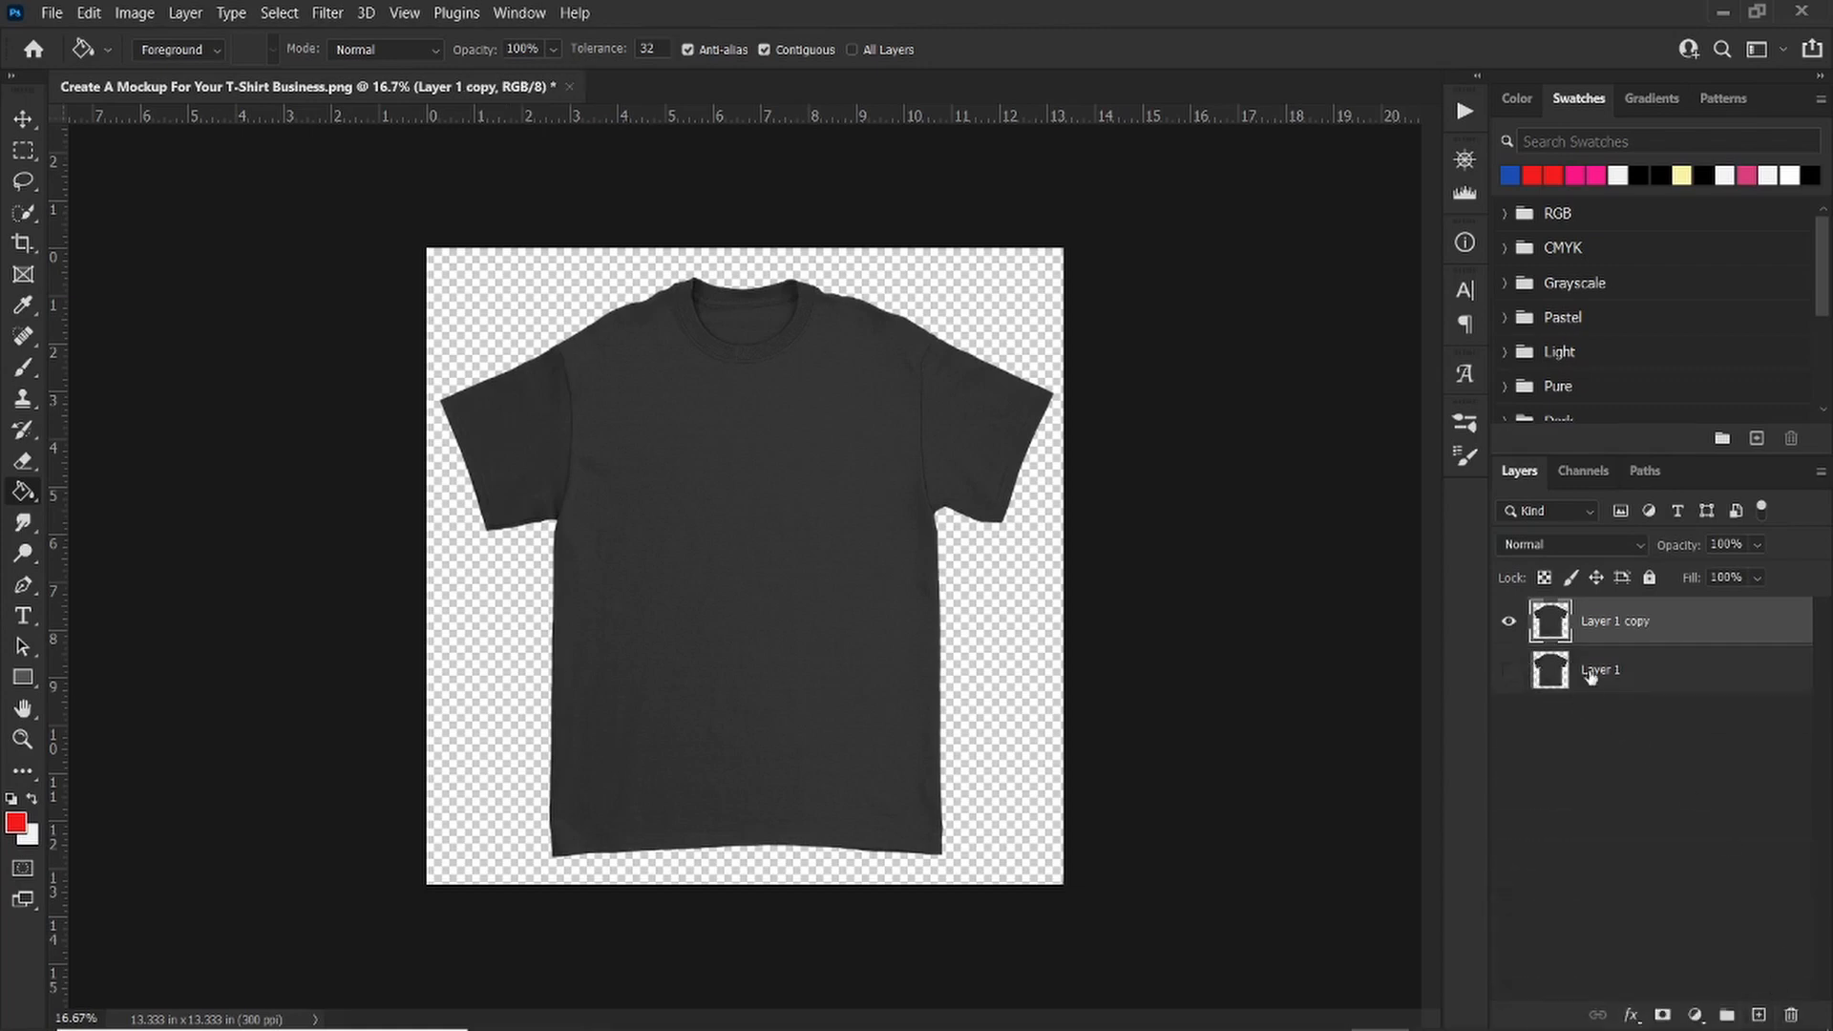
Step: Lock the original t-shirt layer and select the copy
{"action": "left_click", "coordinate": [1634, 673]}
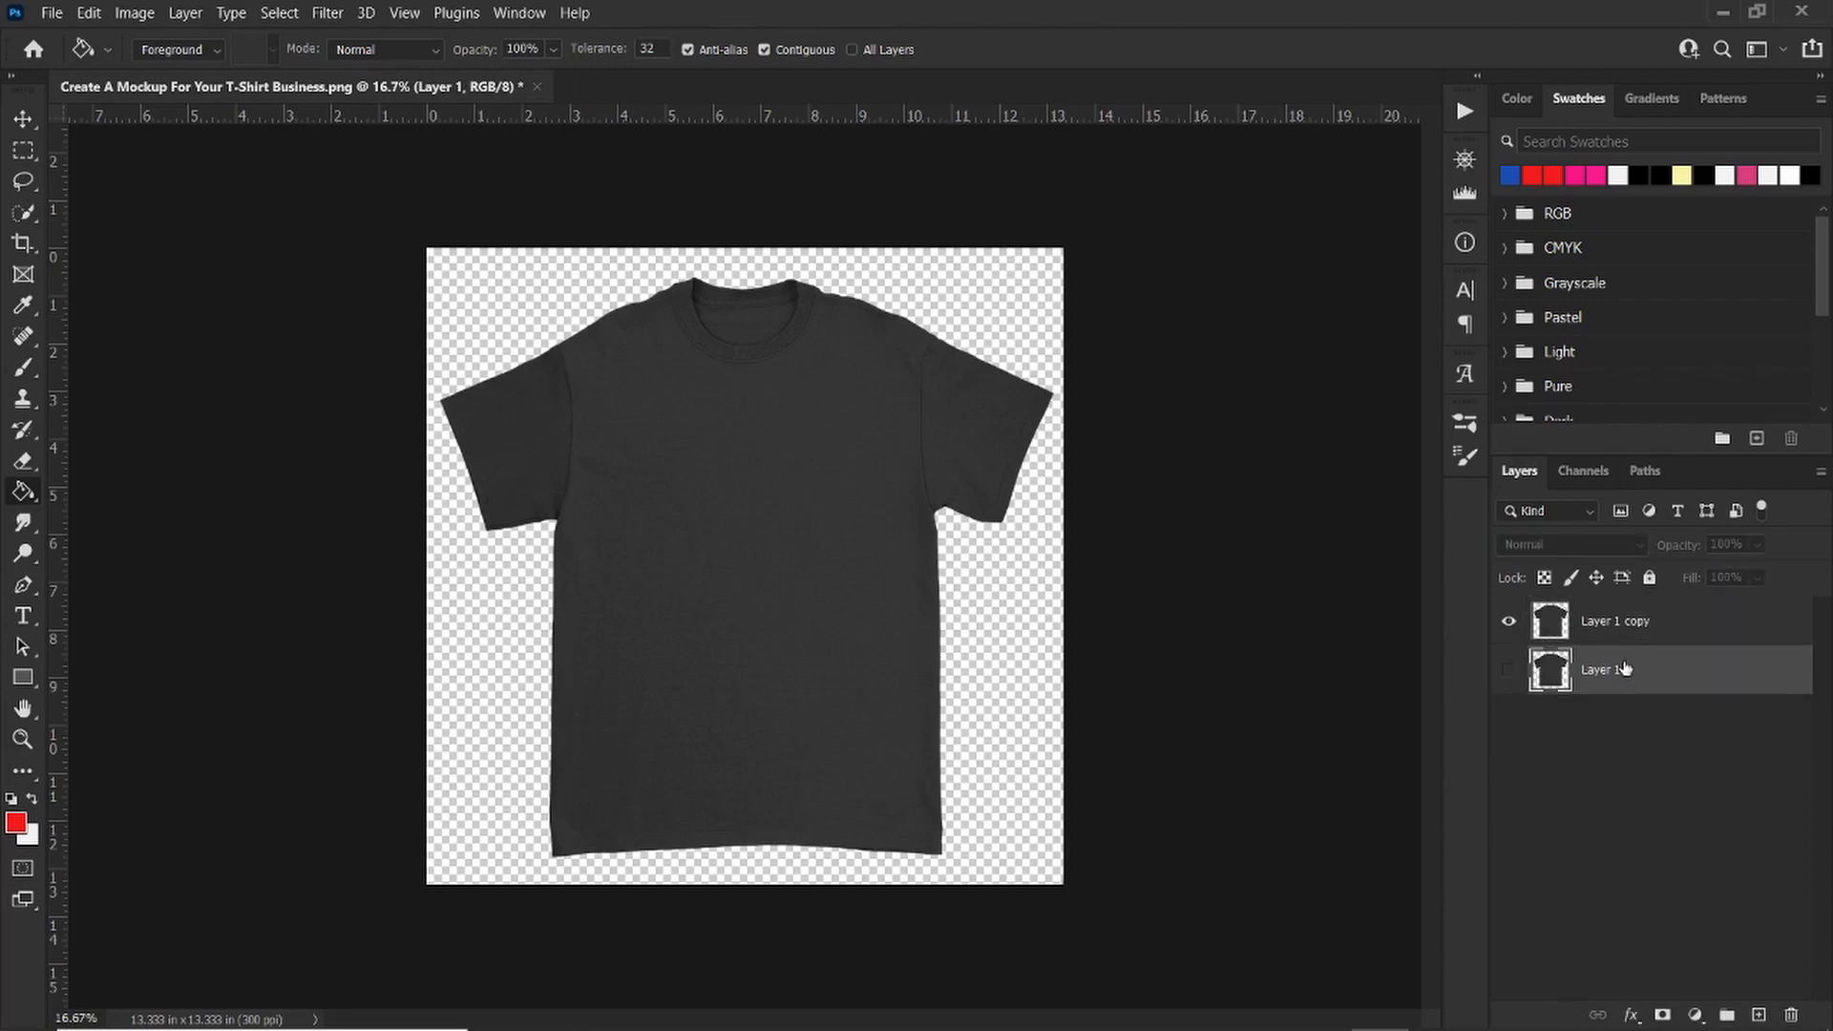
{"action": "left_click", "coordinate": [1649, 579]}
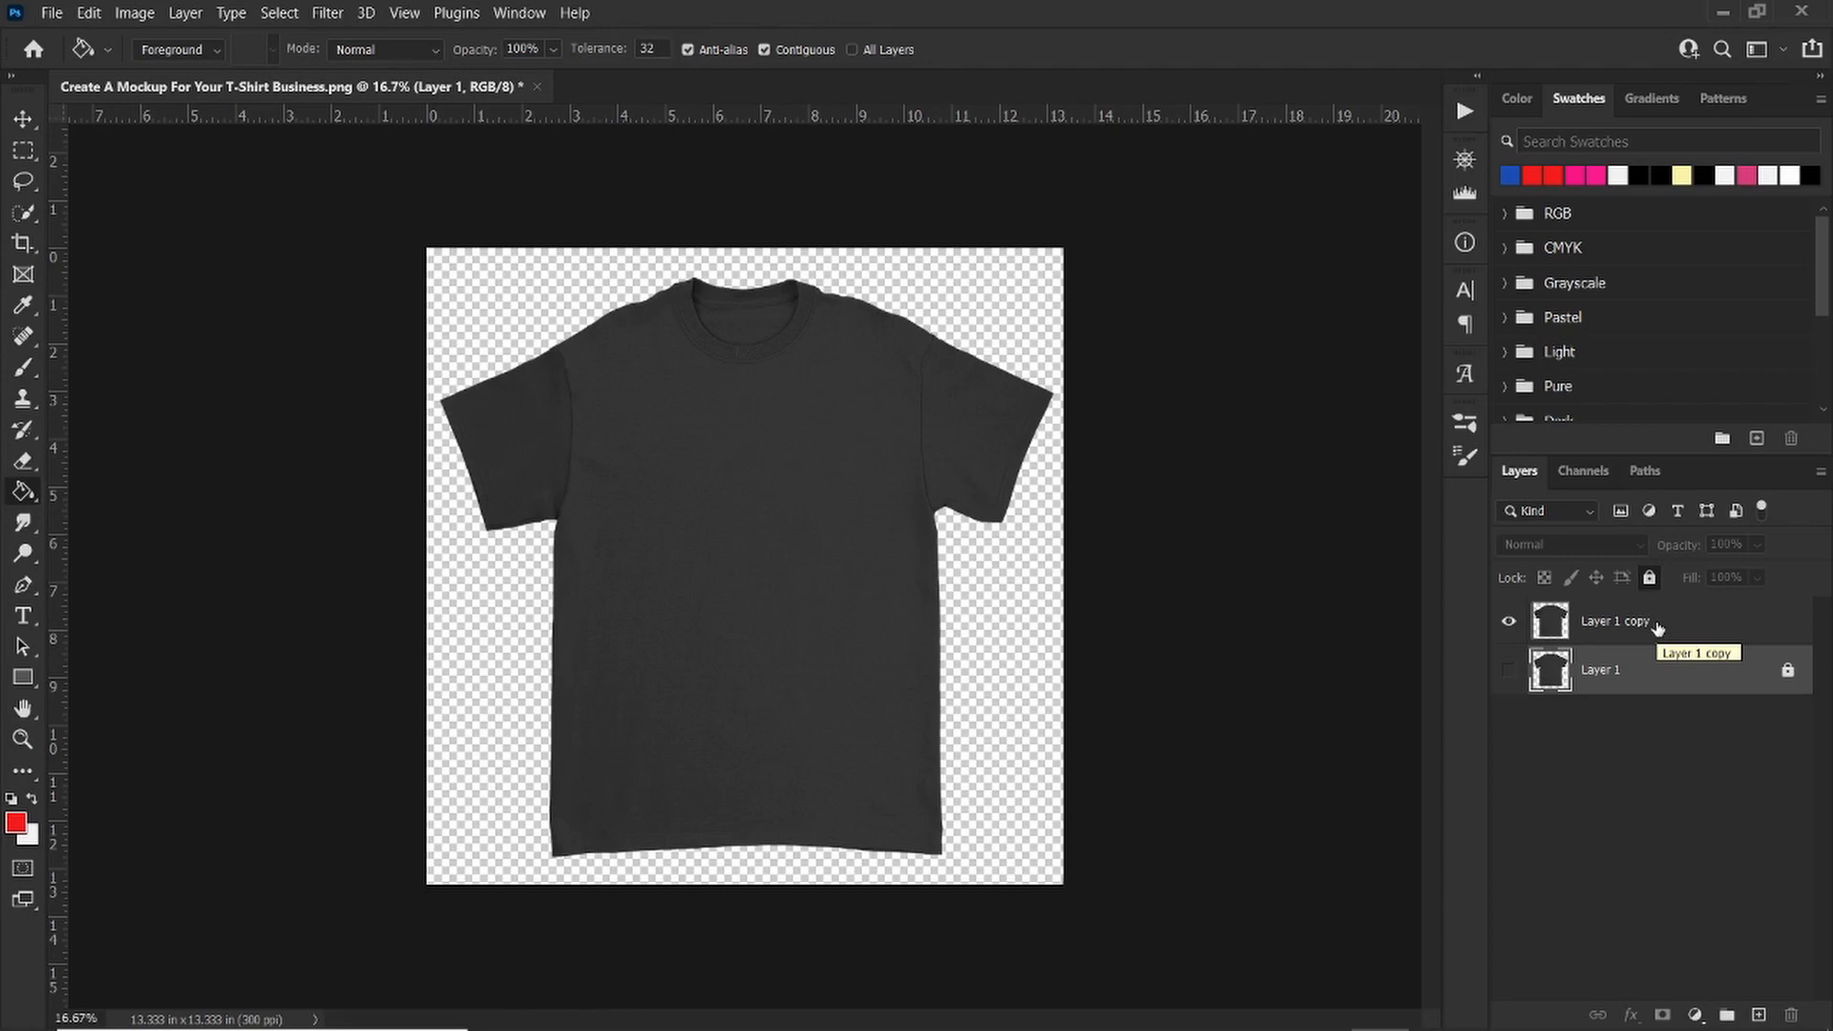
{"action": "left_click", "coordinate": [1655, 626]}
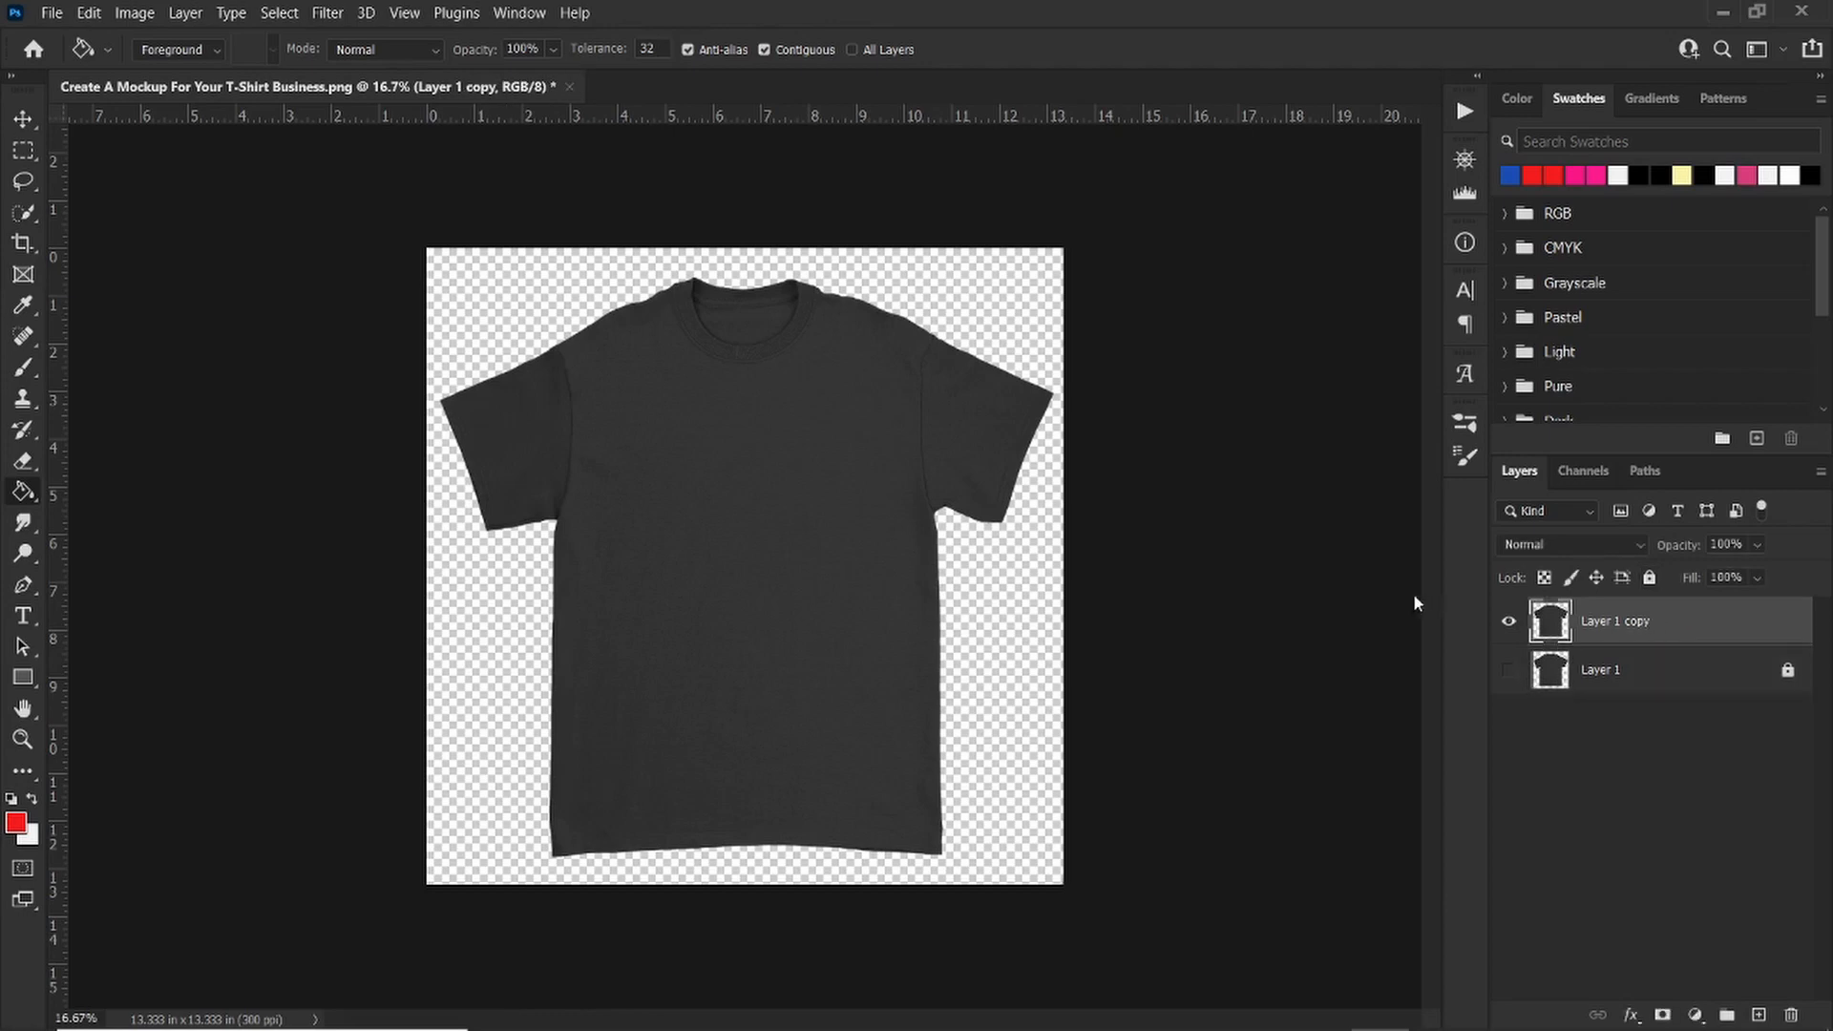
Step: Open the Famous-01.png design file from the T-SHIRTS folder
{"action": "left_click", "coordinate": [54, 13]}
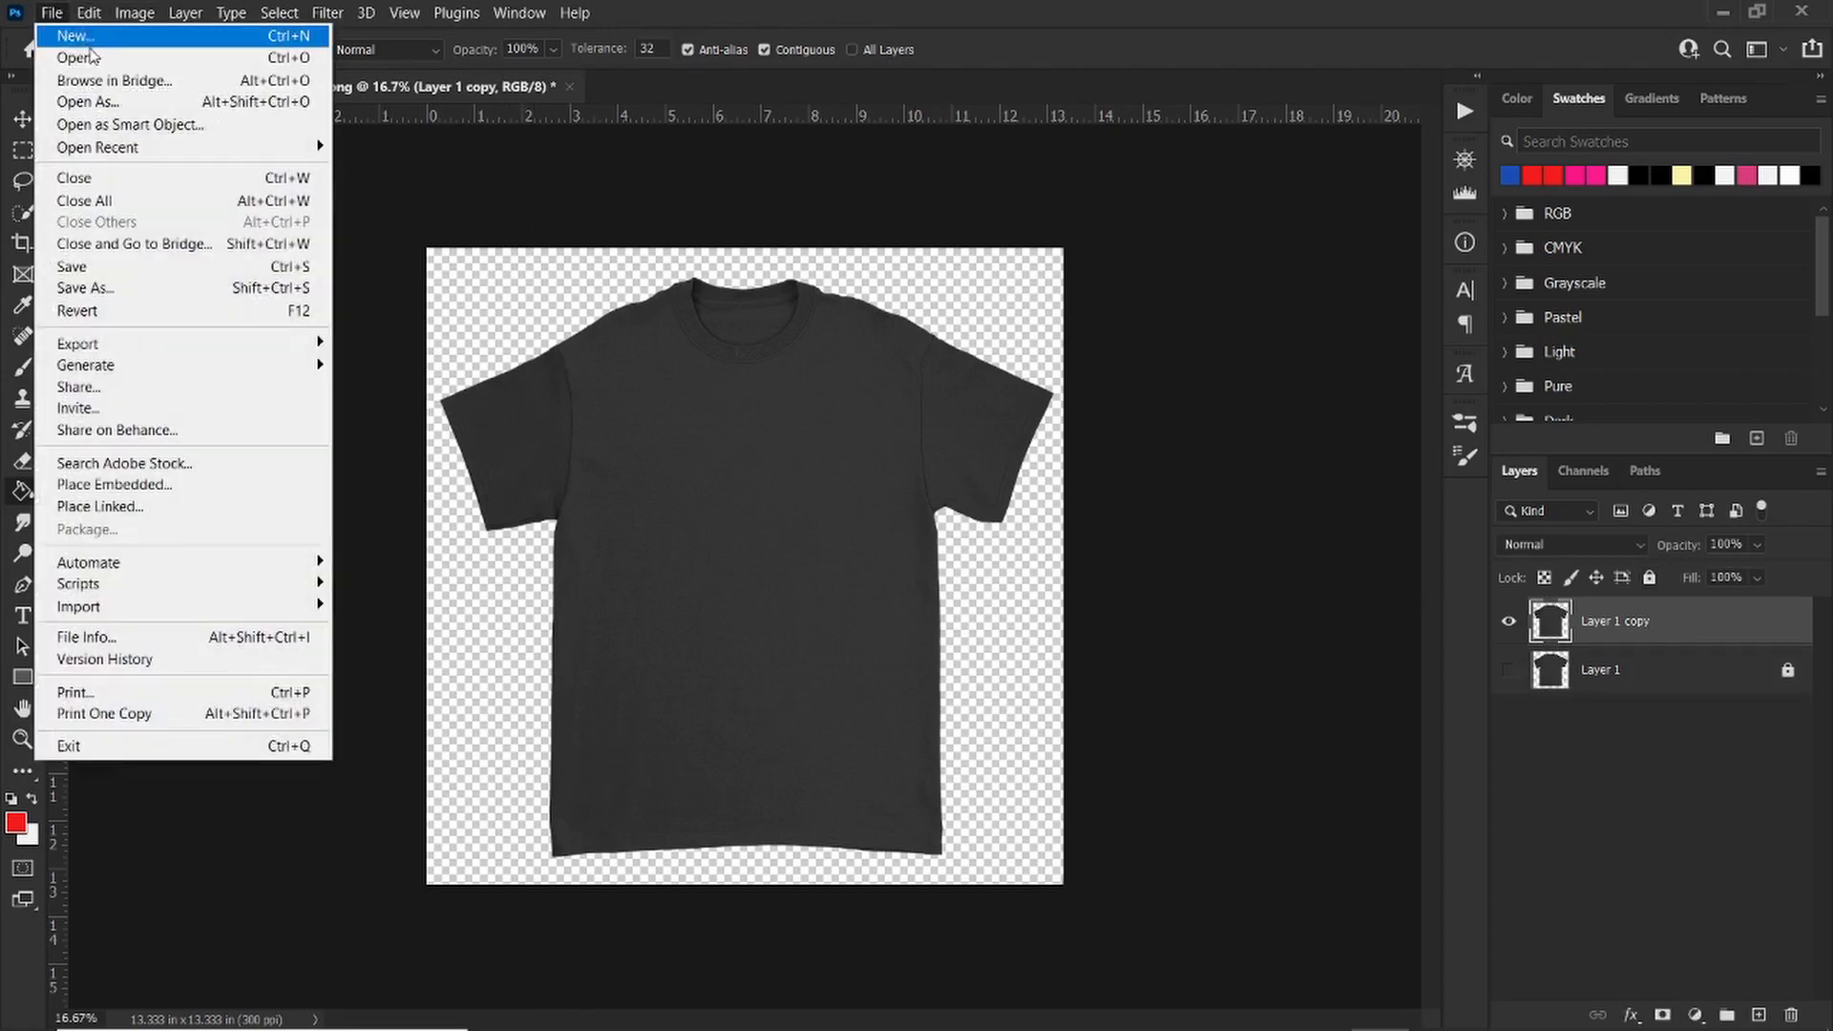
{"action": "left_click", "coordinate": [77, 57]}
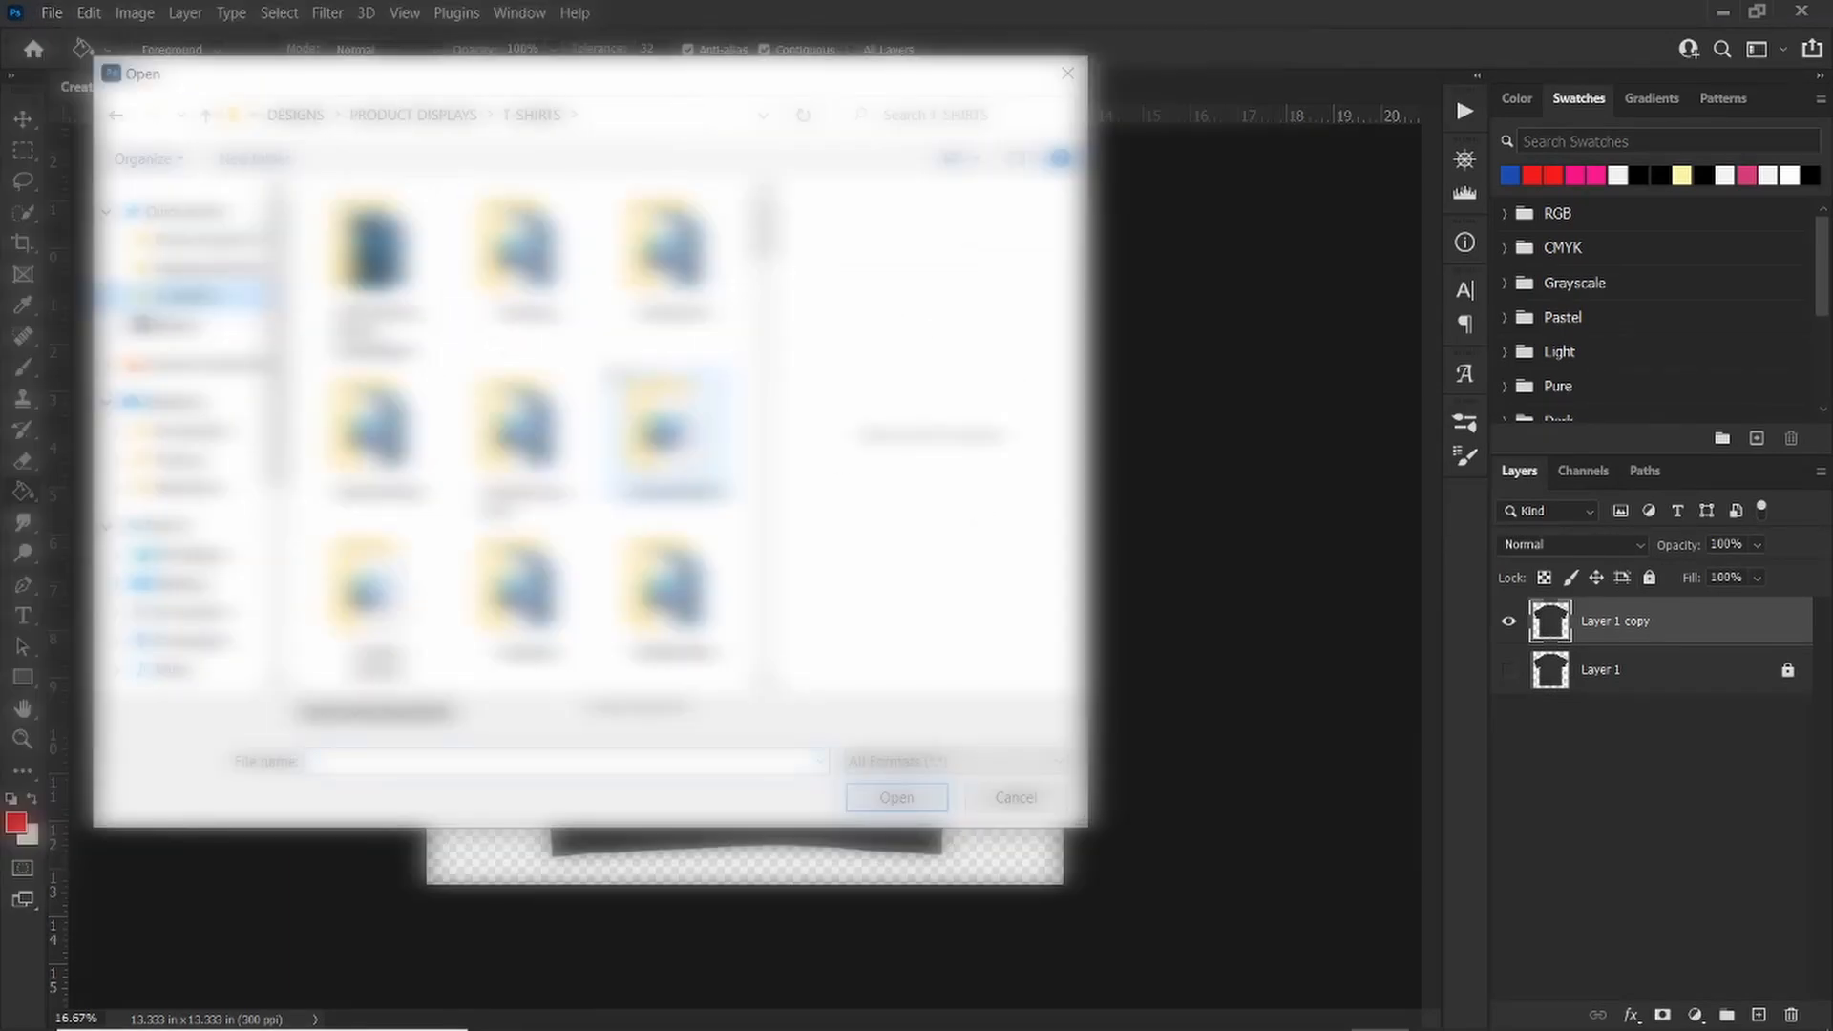
{"action": "scroll", "coordinate": [695, 345], "scroll_direction": "down", "scroll_amount": 15}
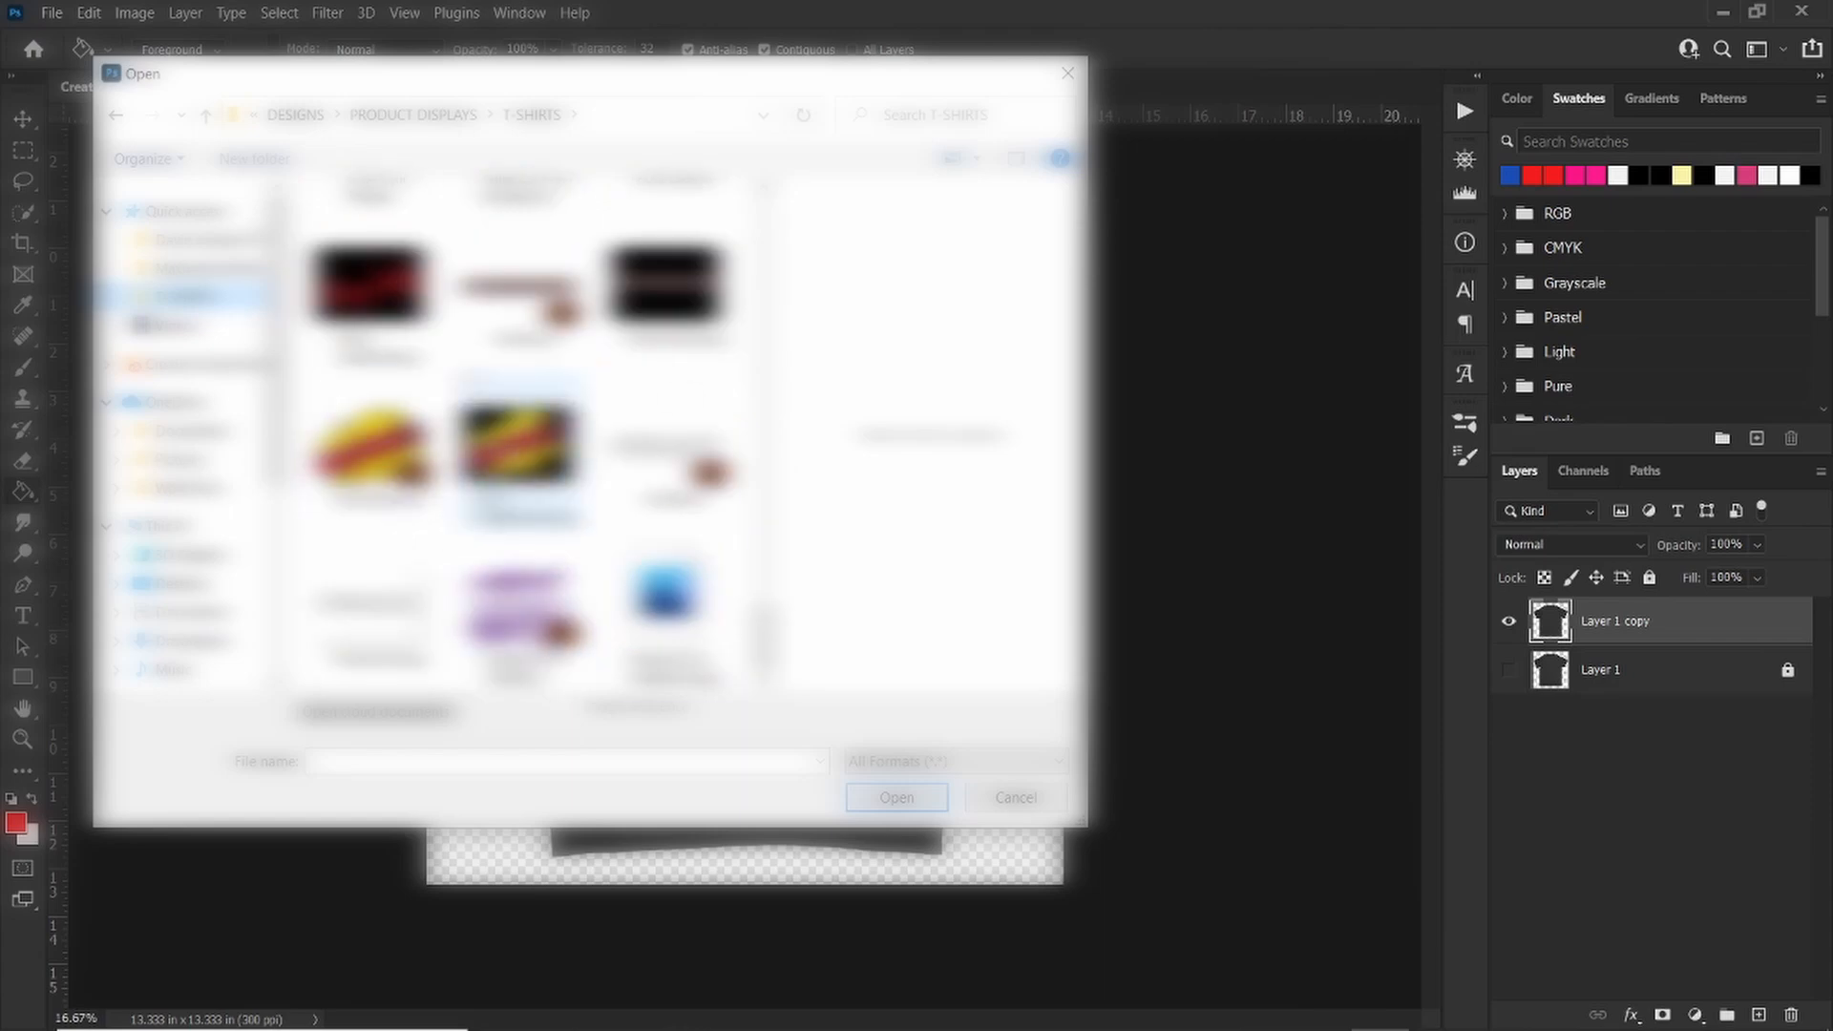
{"action": "left_click", "coordinate": [669, 292]}
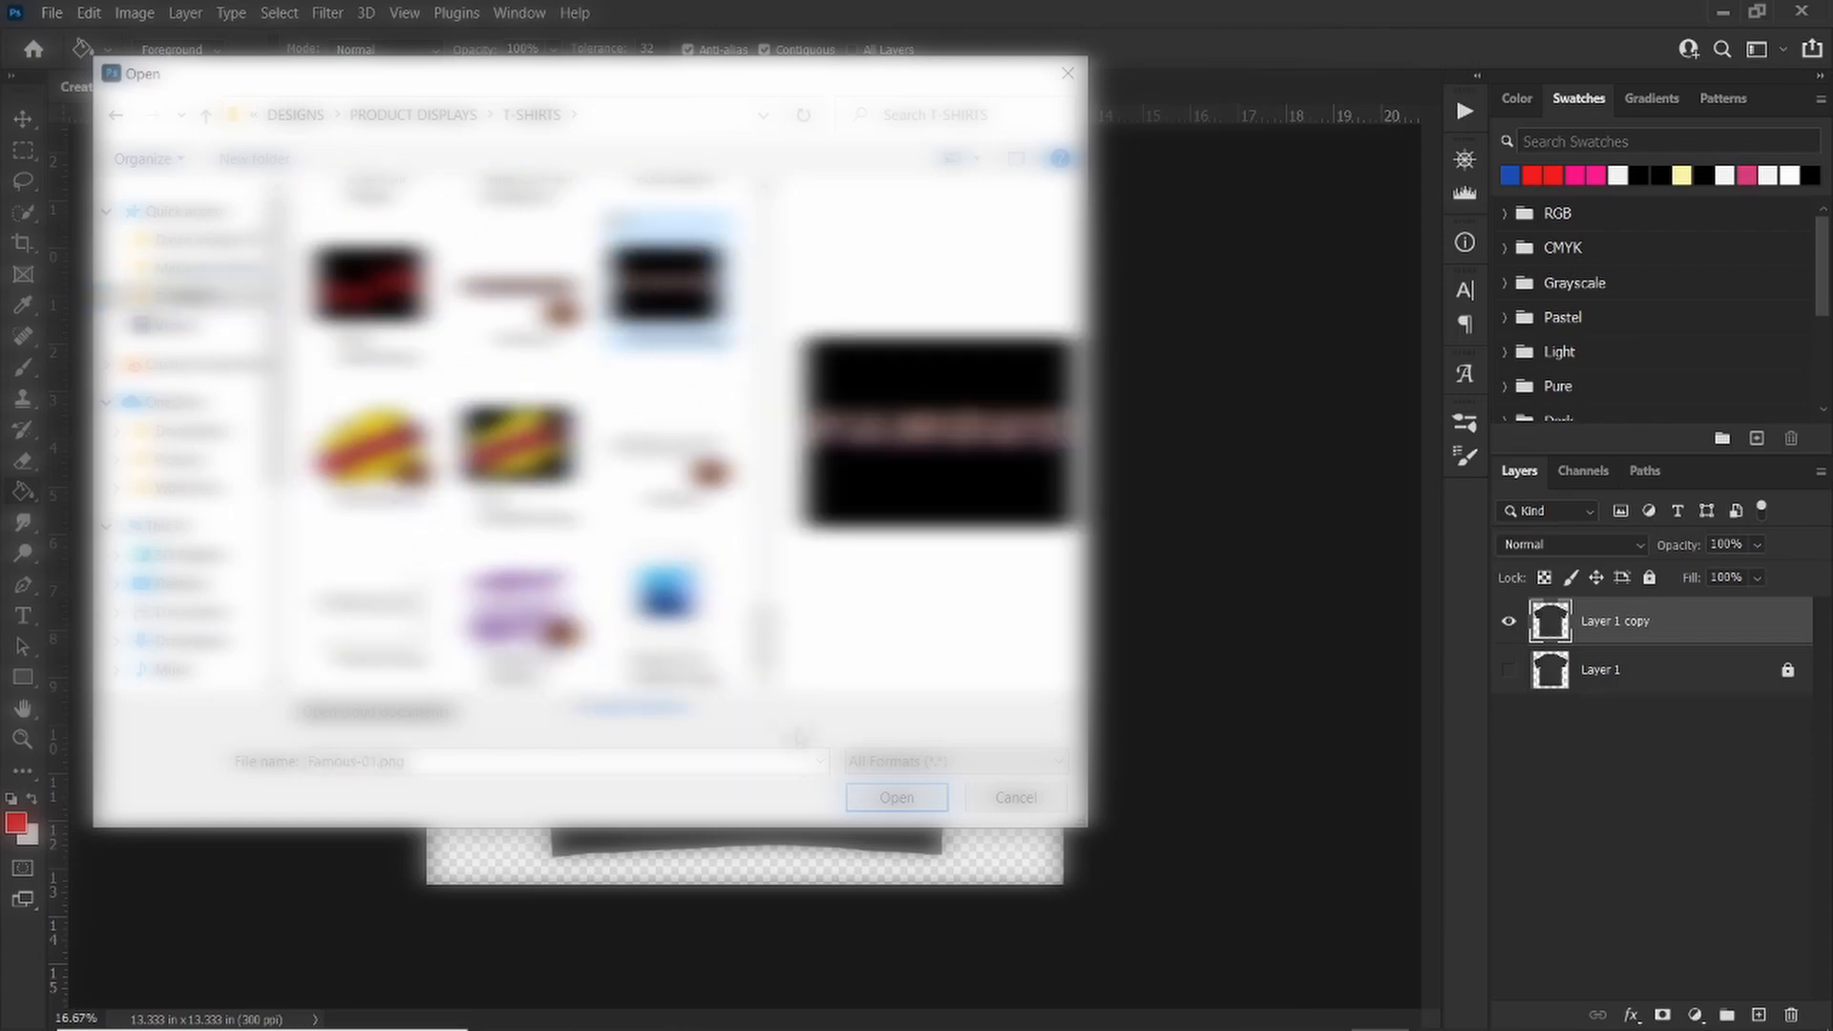
{"action": "left_click", "coordinate": [889, 805]}
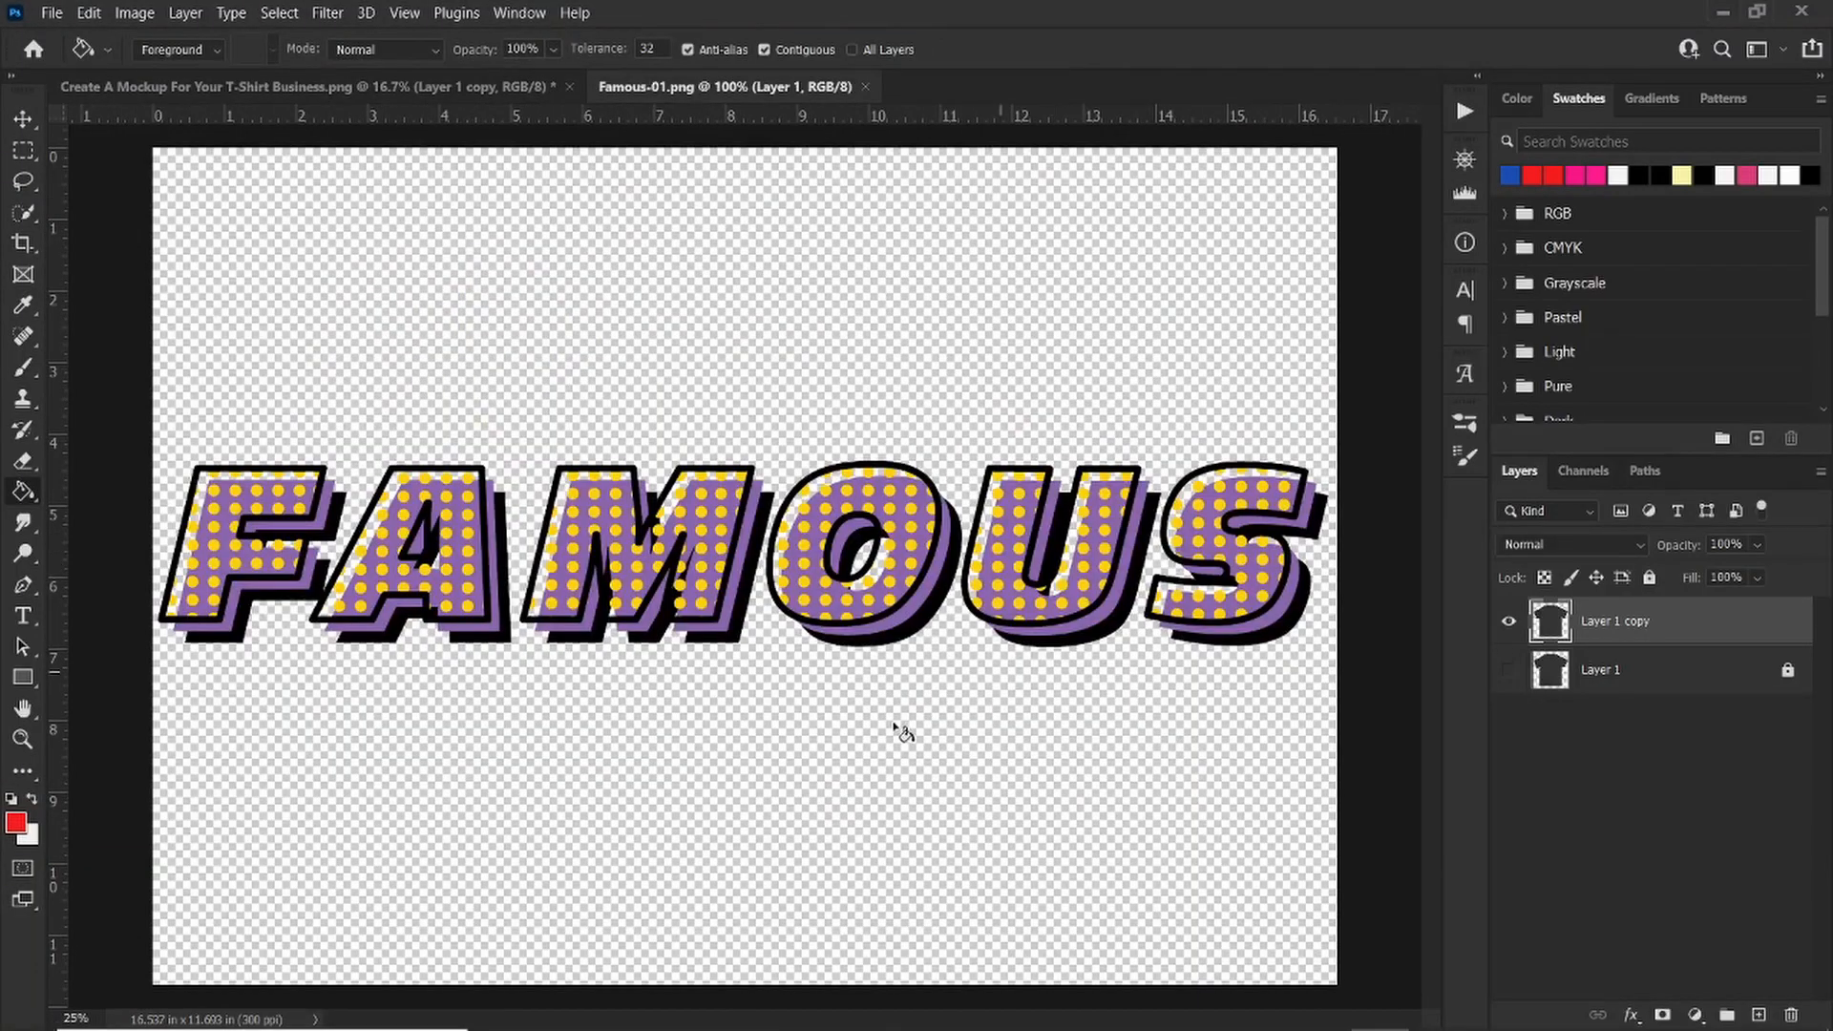
Step: Fill a letter and the background of the design with red using the Paint Bucket, then undo both fills
{"action": "key", "text": "ctrl+e"}
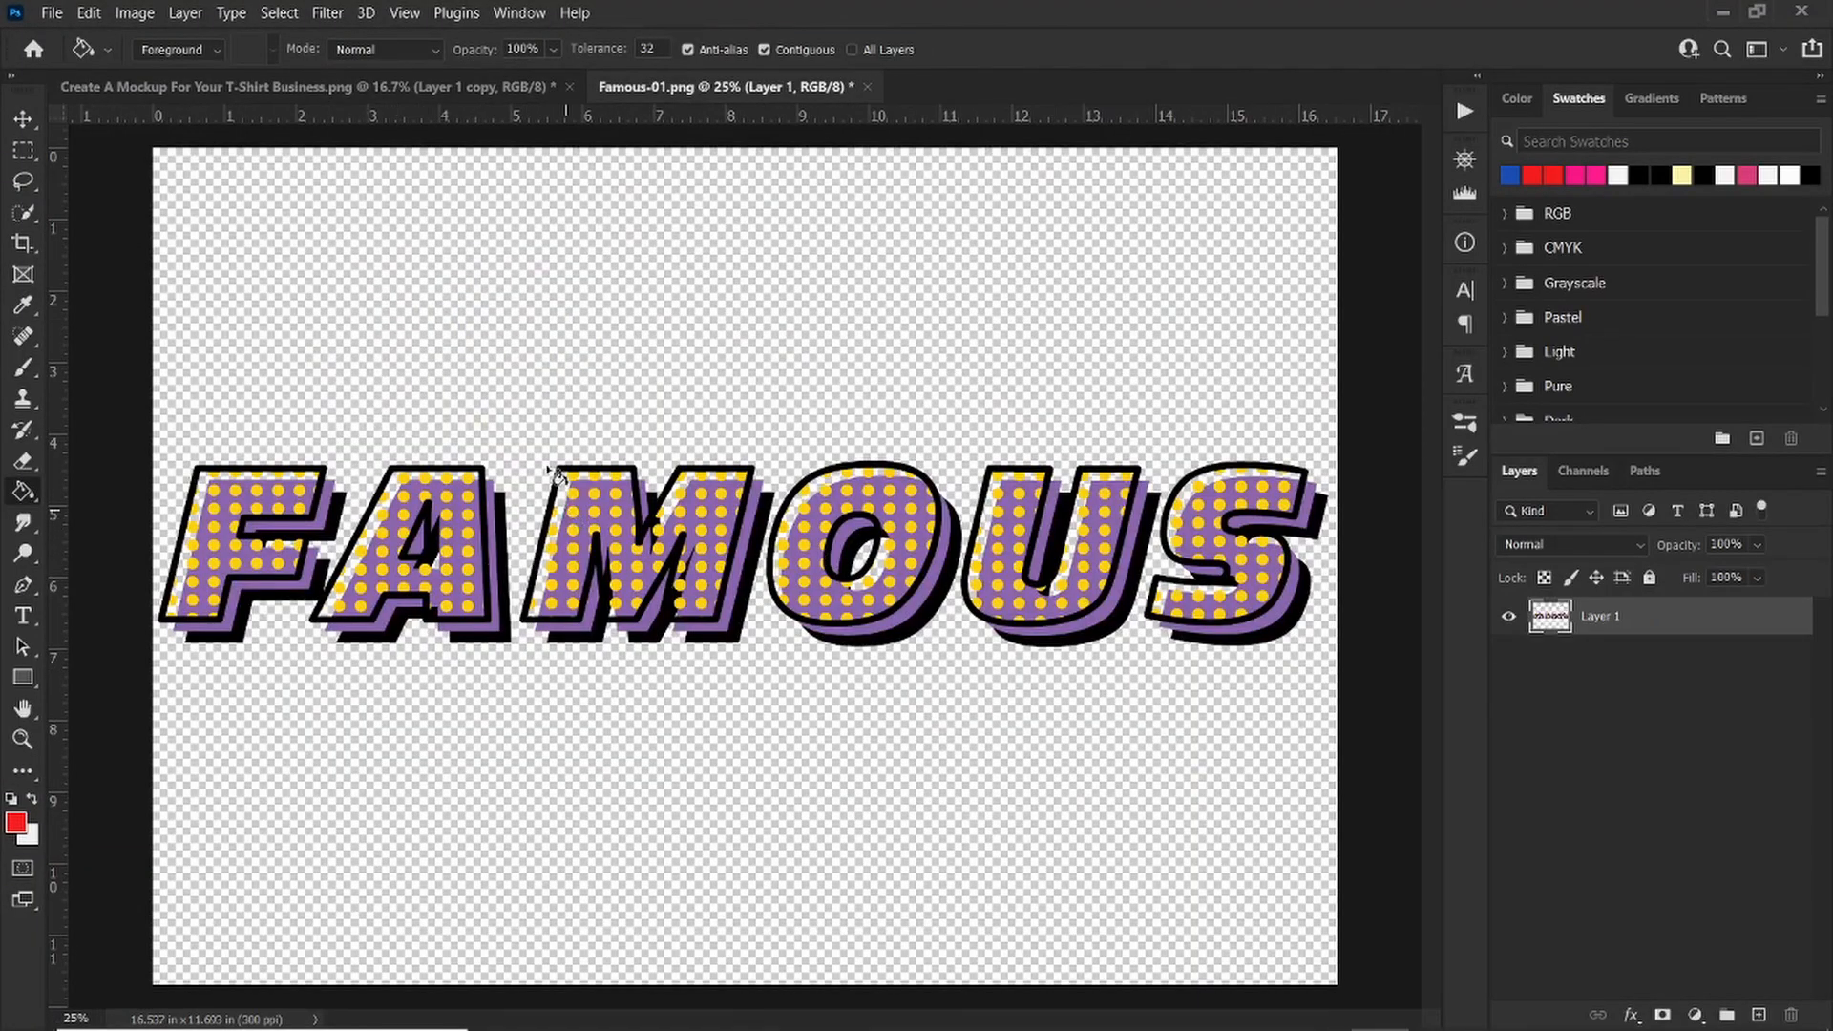
{"action": "left_click", "coordinate": [576, 517]}
{"action": "left_click", "coordinate": [531, 423]}
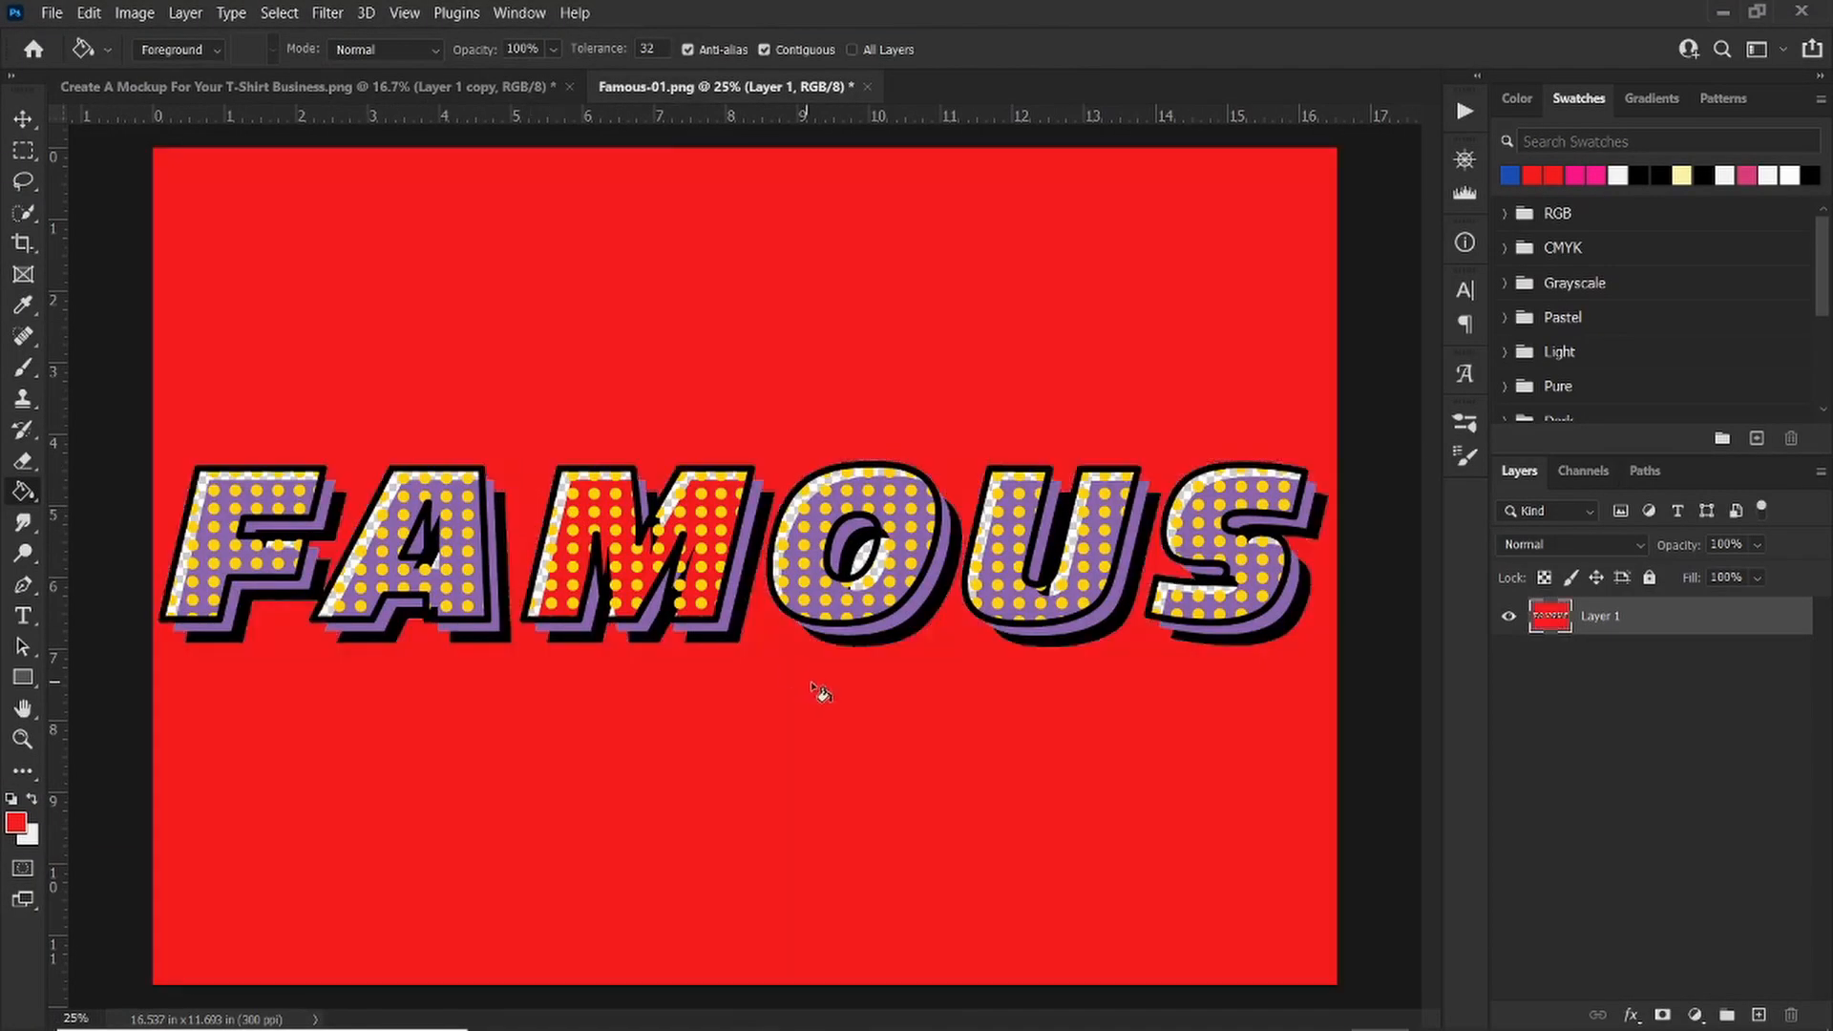
{"action": "key", "text": "ctrl+z"}
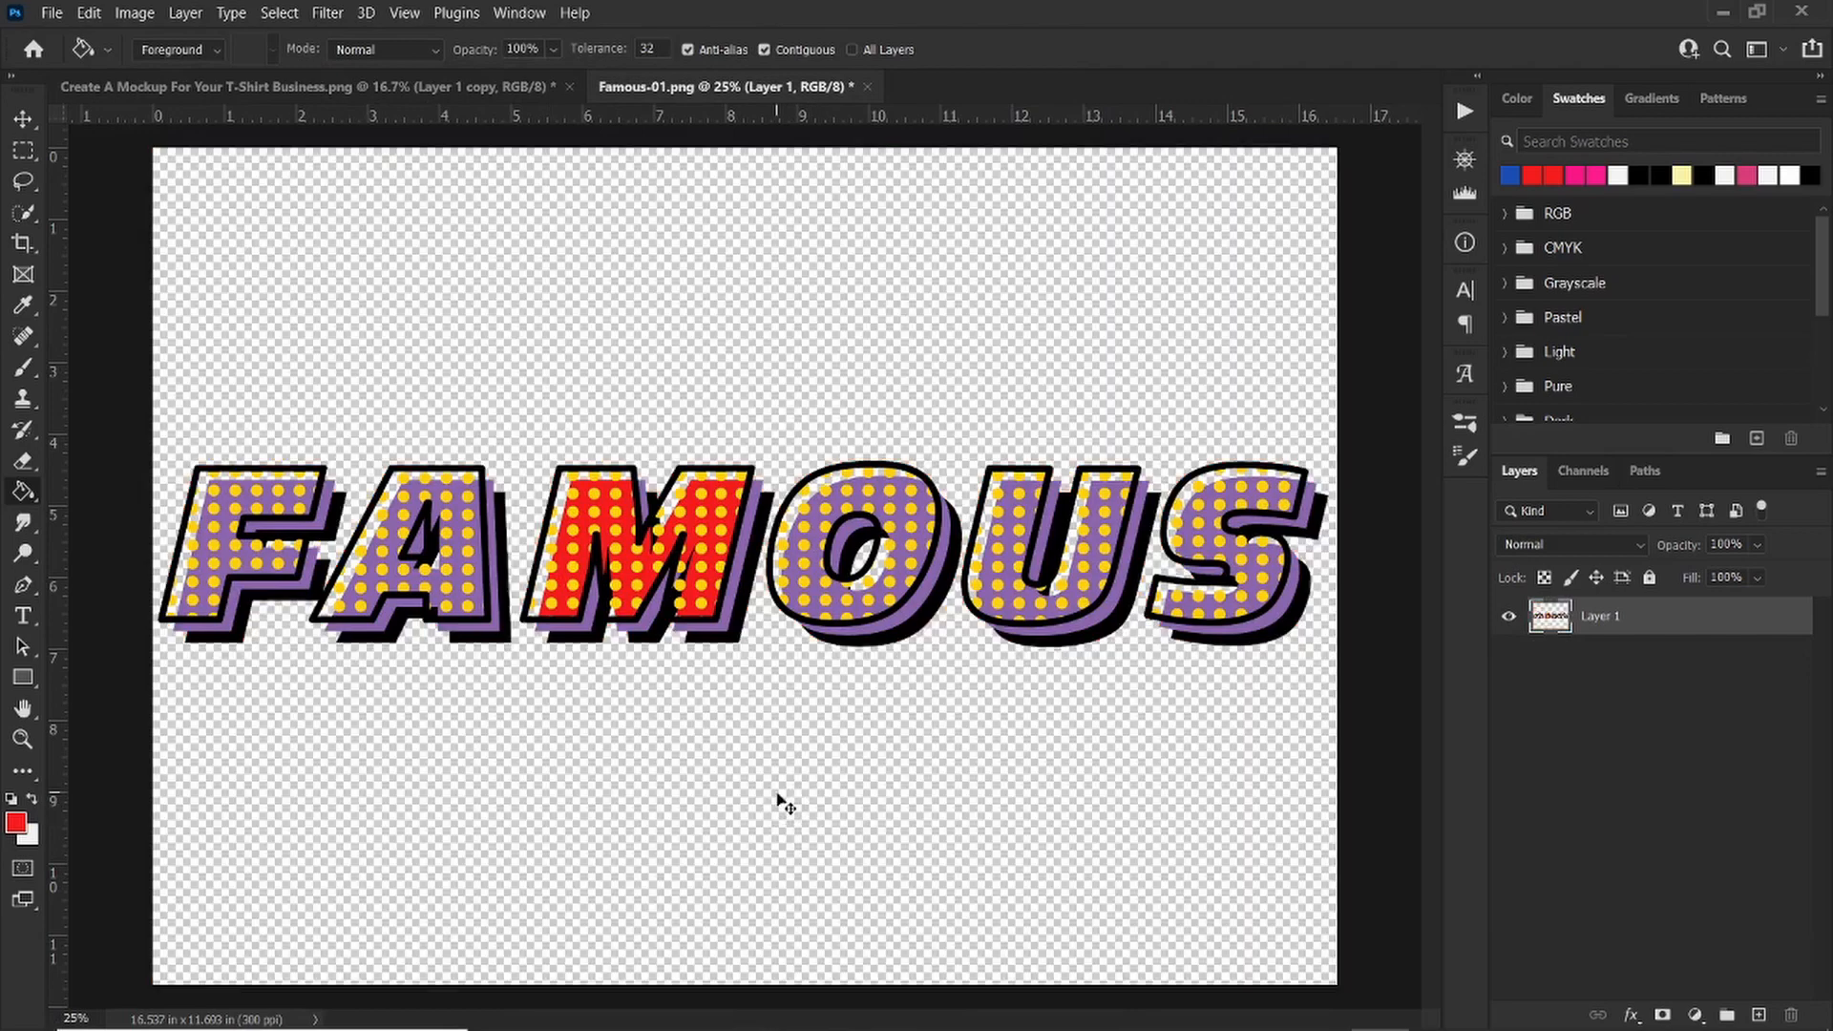
{"action": "key", "text": "ctrl+z"}
Step: Move the FAMOUS design from its document into the t-shirt mockup document as a new layer
{"action": "left_click", "coordinate": [24, 119]}
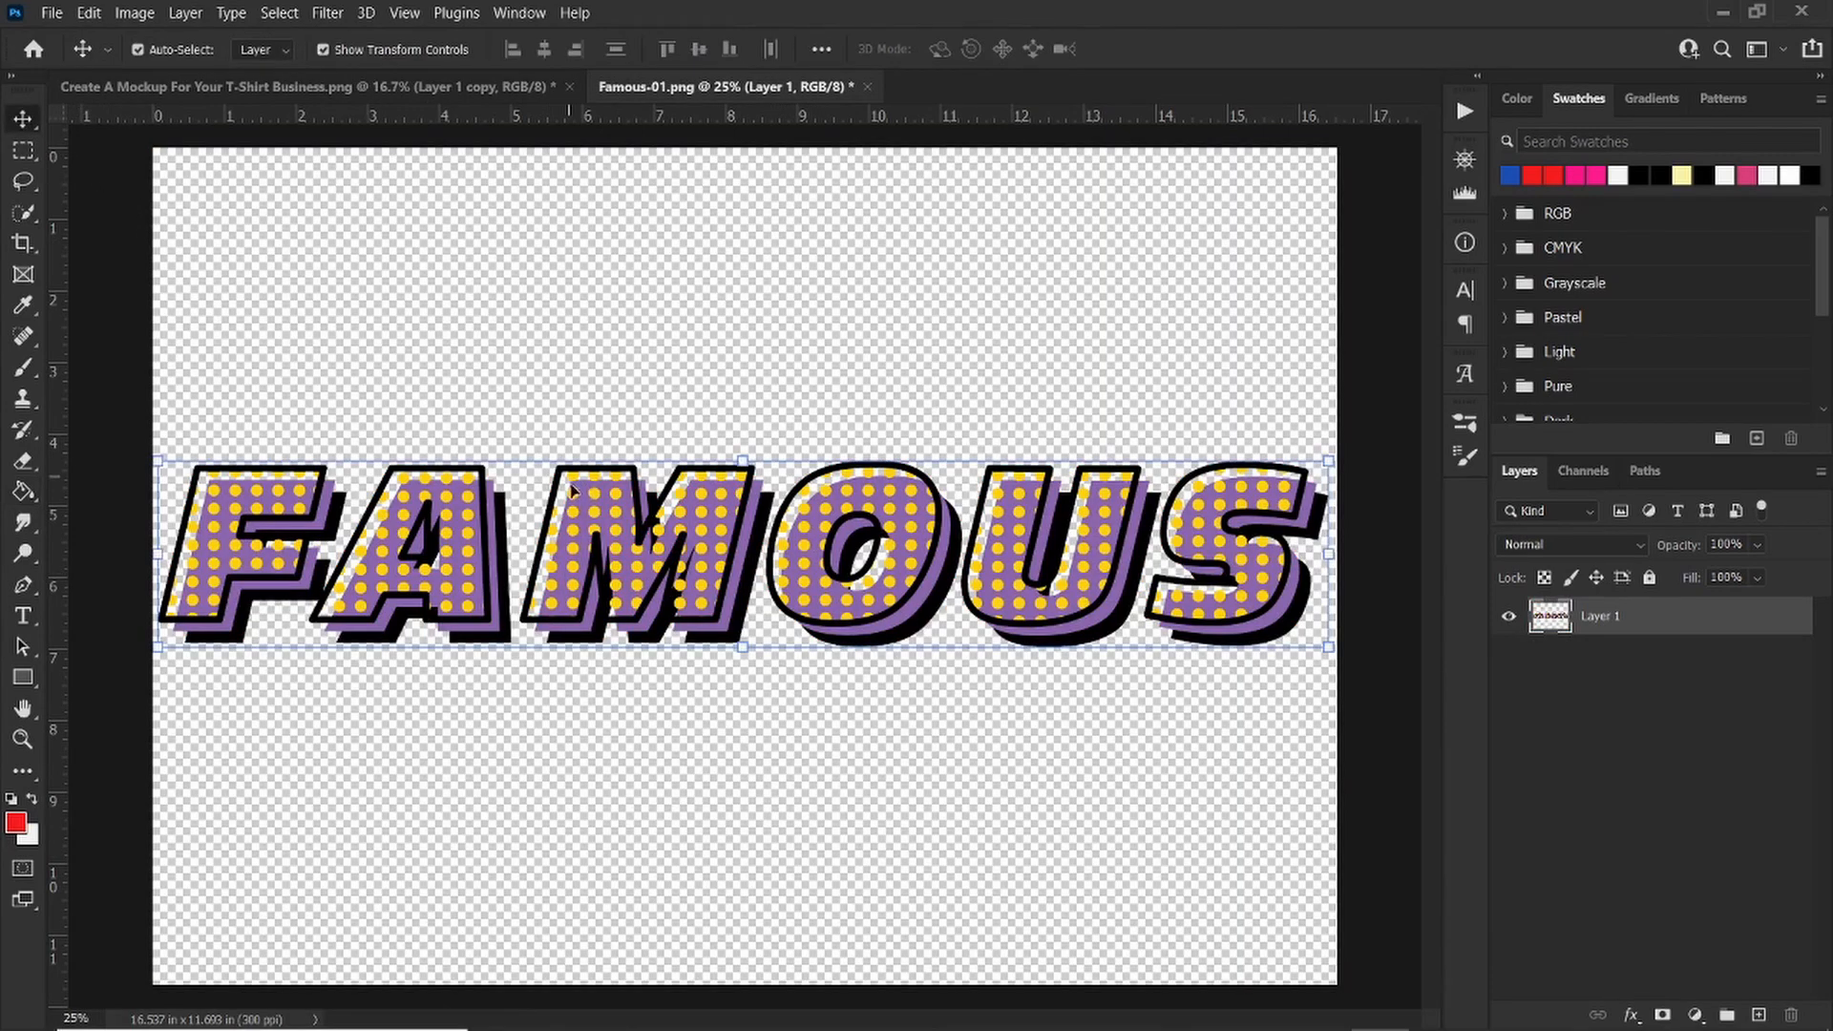
{"action": "left_click_drag", "start_coordinate": [568, 482], "coordinate": [828, 477]}
{"action": "left_click", "coordinate": [532, 311]}
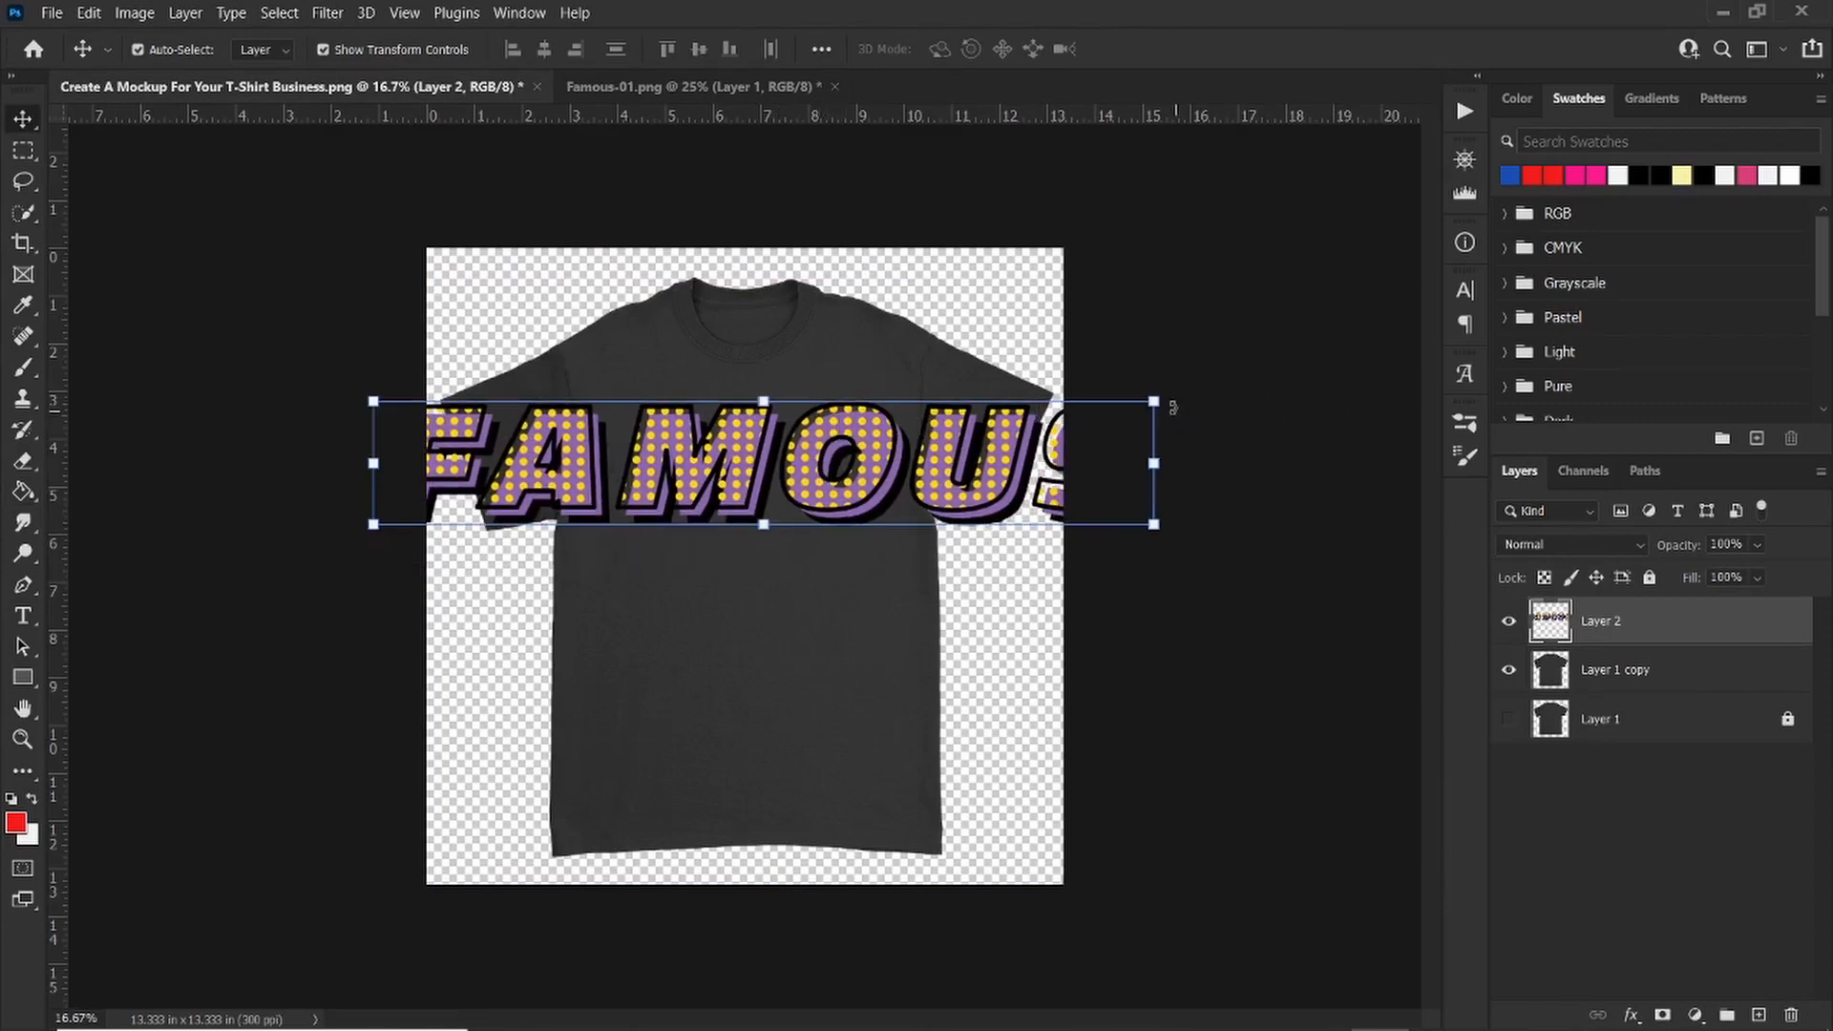
Step: Scale the design down to about 36% and position it across the t-shirt's chest, then commit the transform
{"action": "left_click", "coordinate": [1155, 400]}
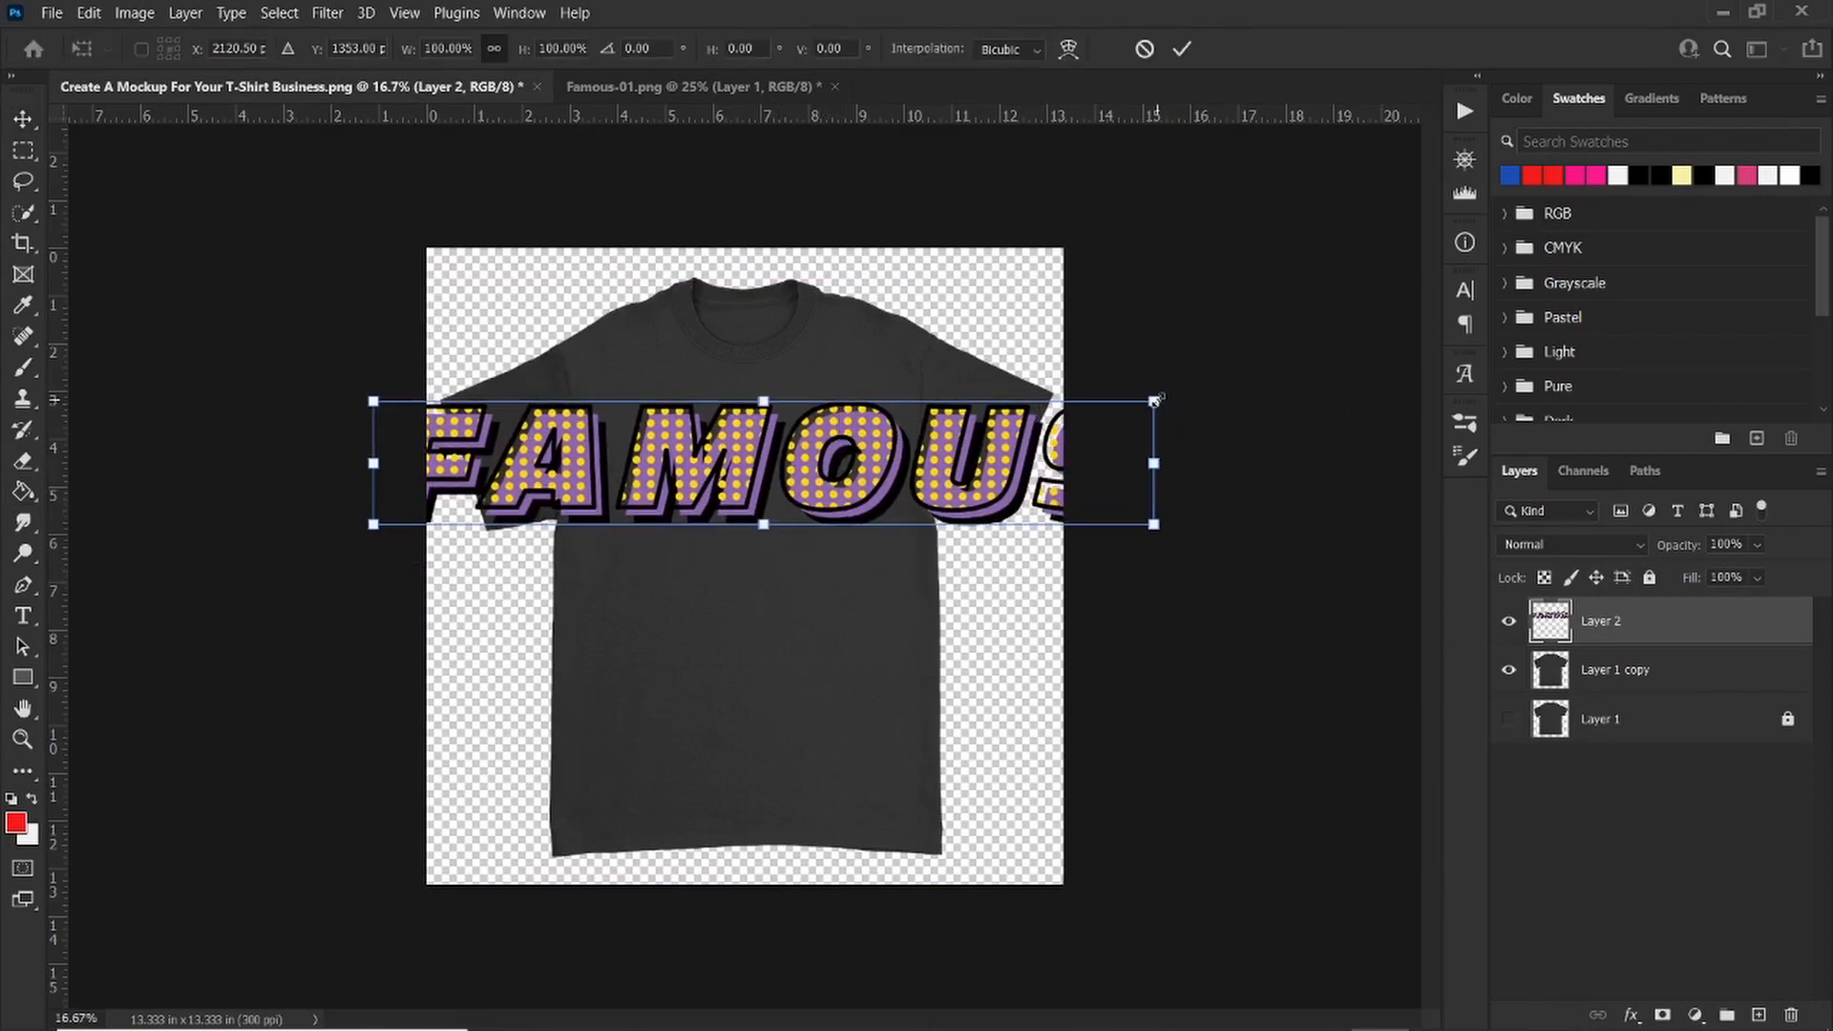
{"action": "left_click_drag", "start_coordinate": [1155, 401], "coordinate": [918, 499]}
{"action": "left_click_drag", "start_coordinate": [786, 451], "coordinate": [779, 433]}
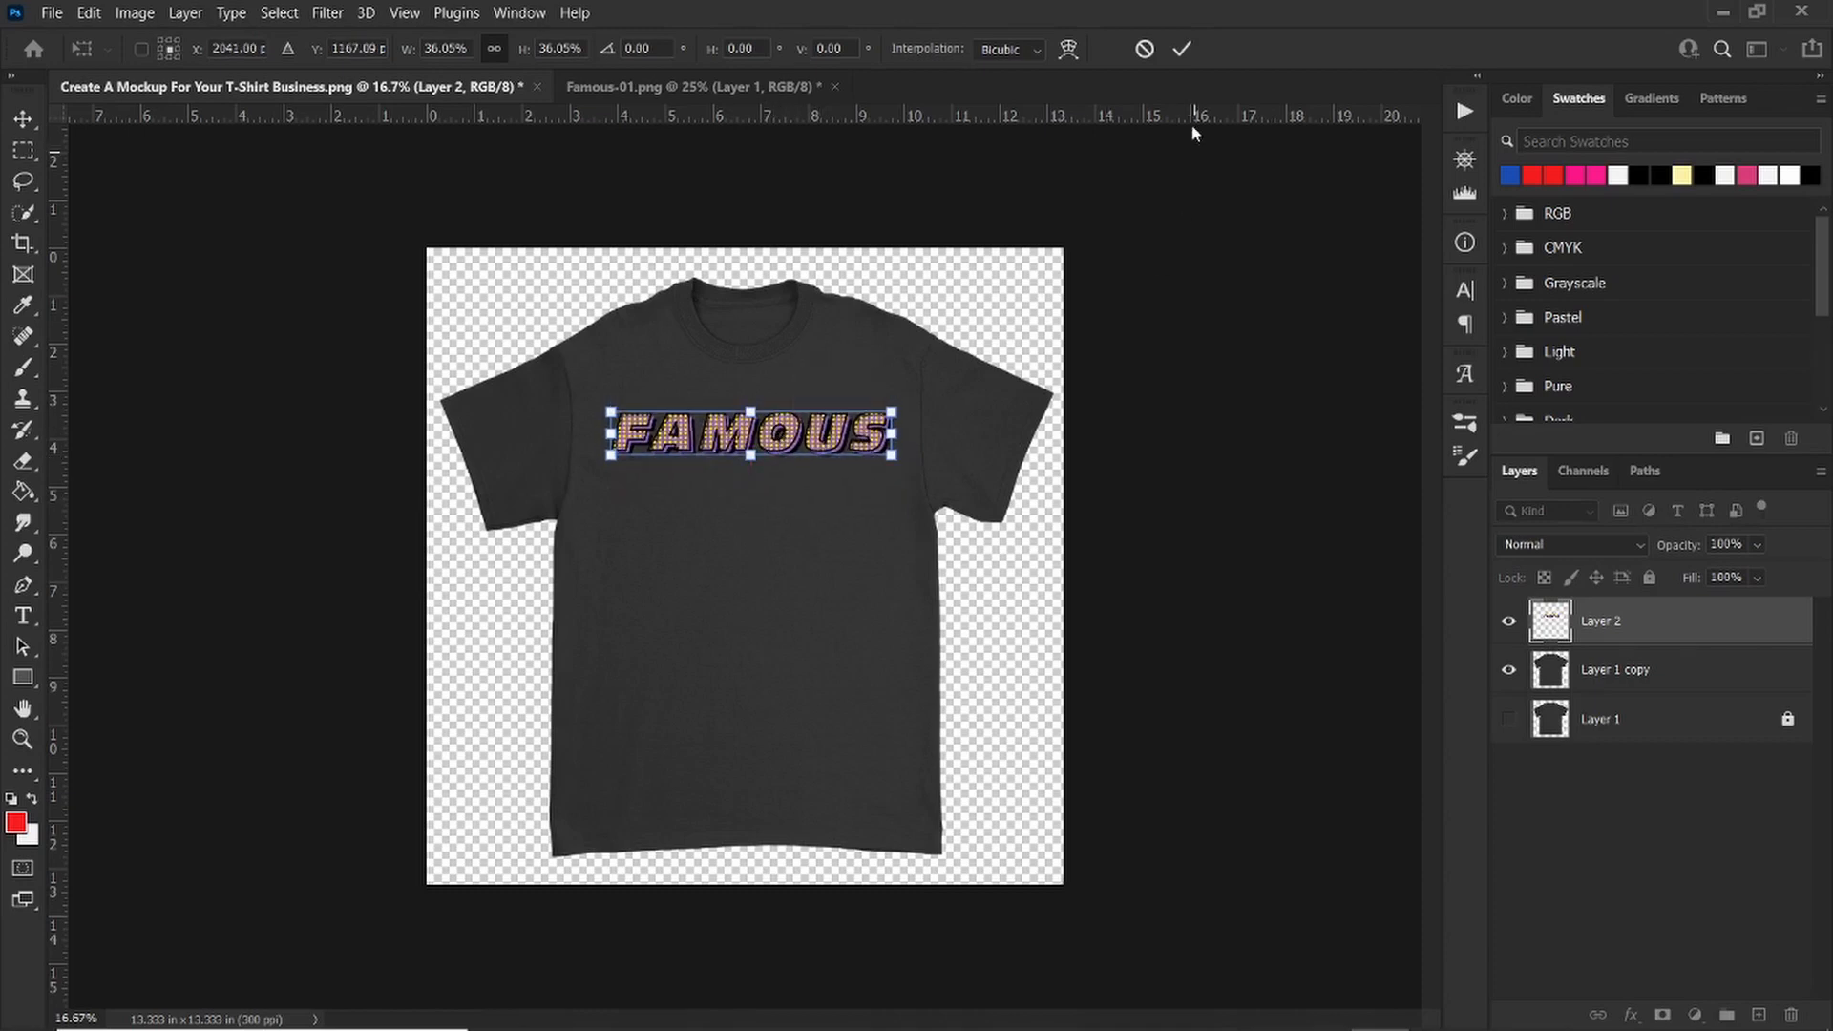
{"action": "left_click", "coordinate": [1184, 50]}
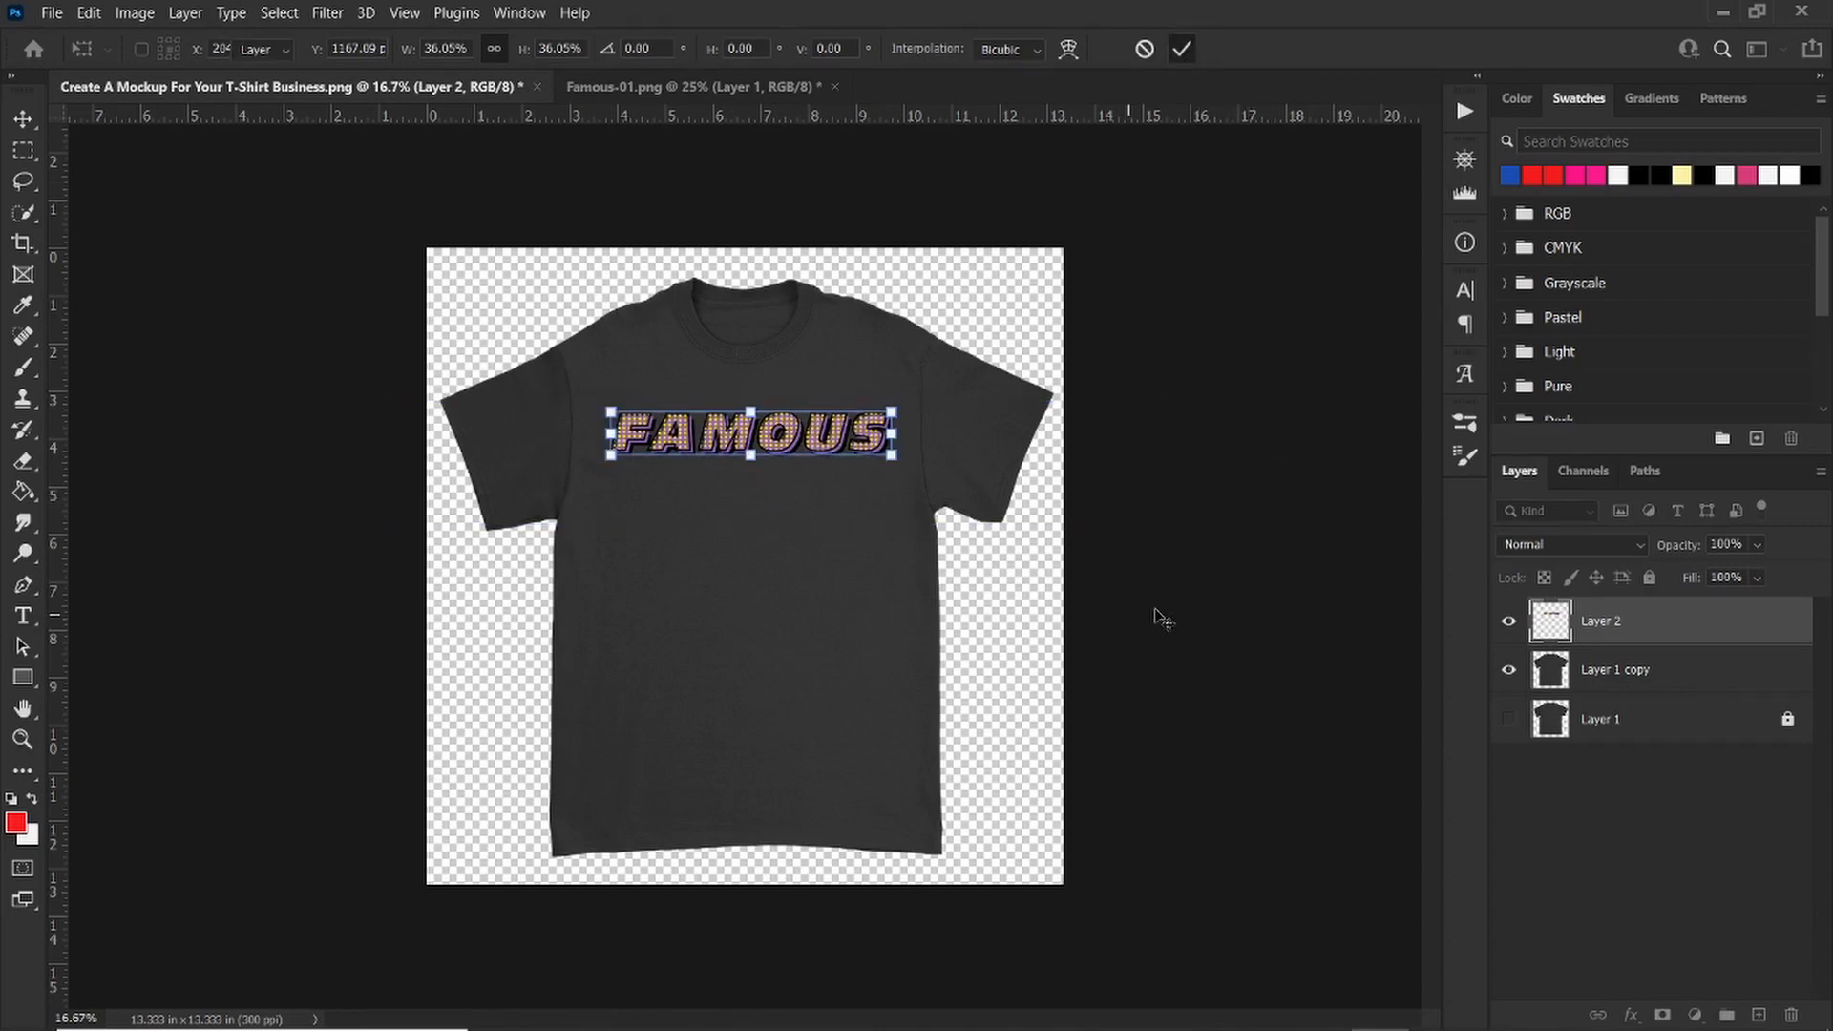
{"action": "scroll", "coordinate": [764, 450], "scroll_direction": "up", "scroll_amount": 5}
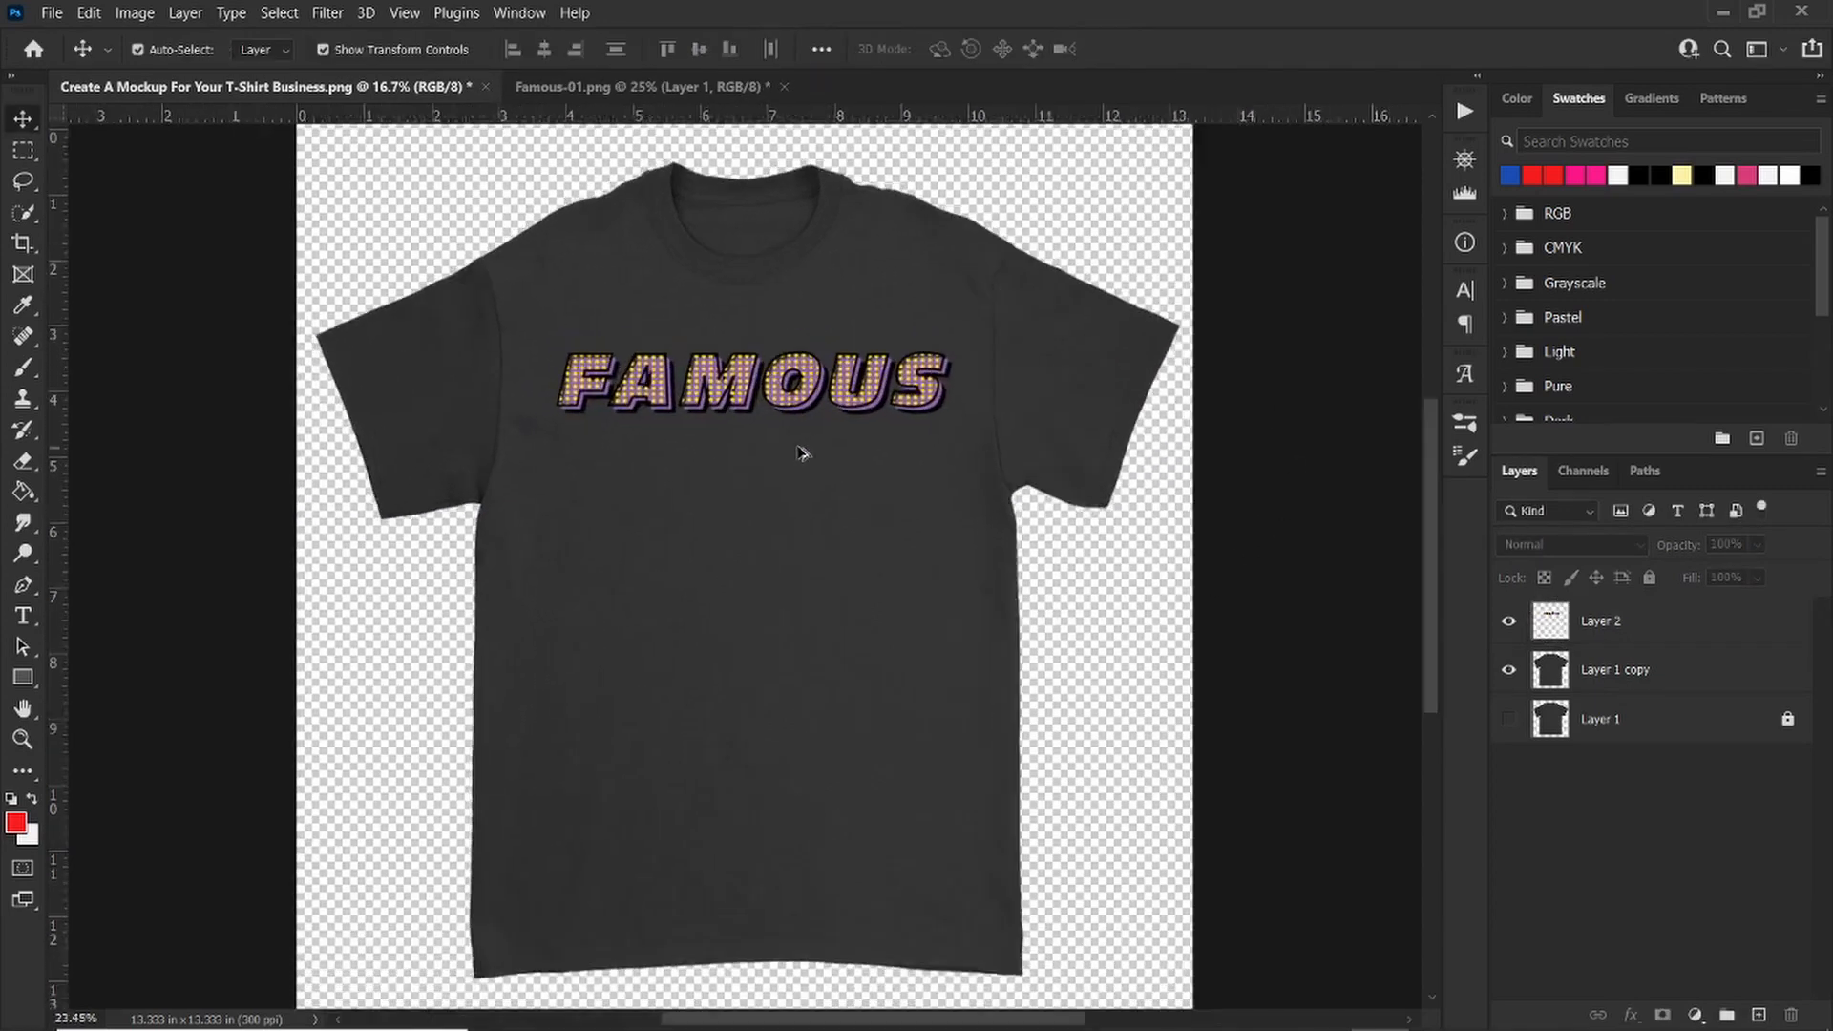
{"action": "scroll", "coordinate": [865, 499], "scroll_direction": "down", "scroll_amount": 1}
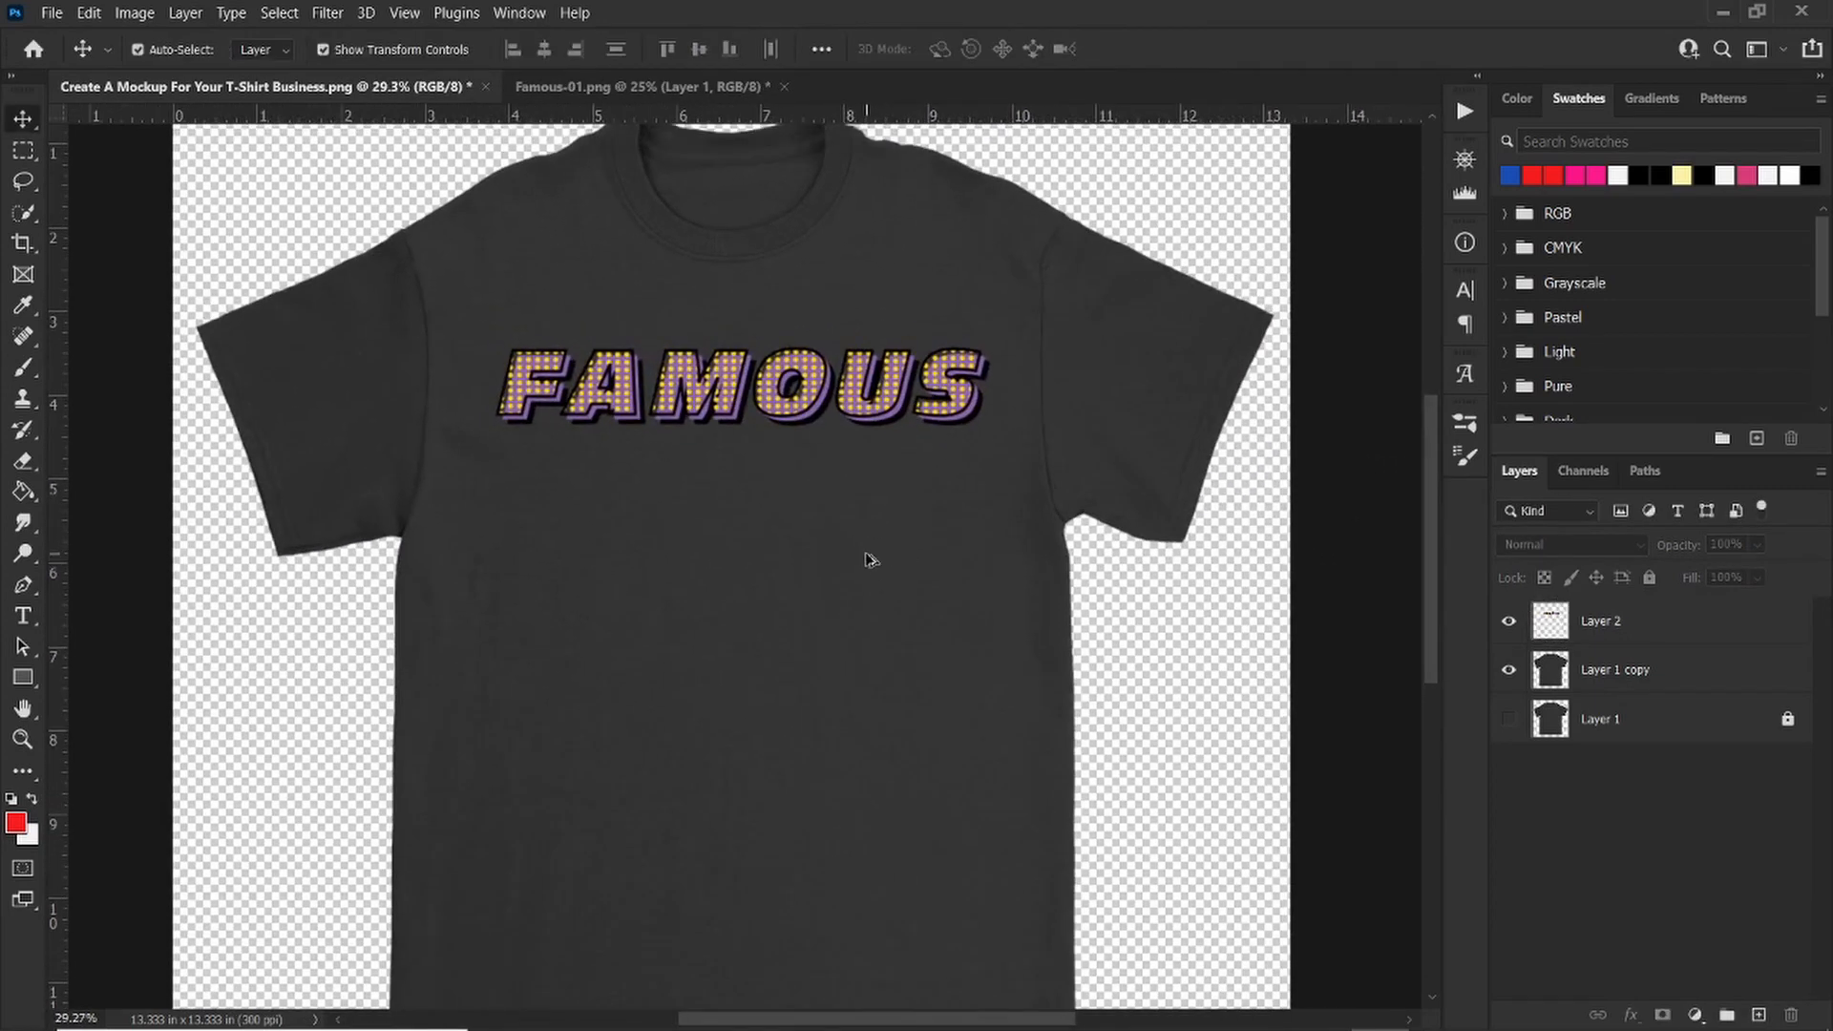
{"action": "scroll", "coordinate": [865, 558], "scroll_direction": "down", "scroll_amount": 2}
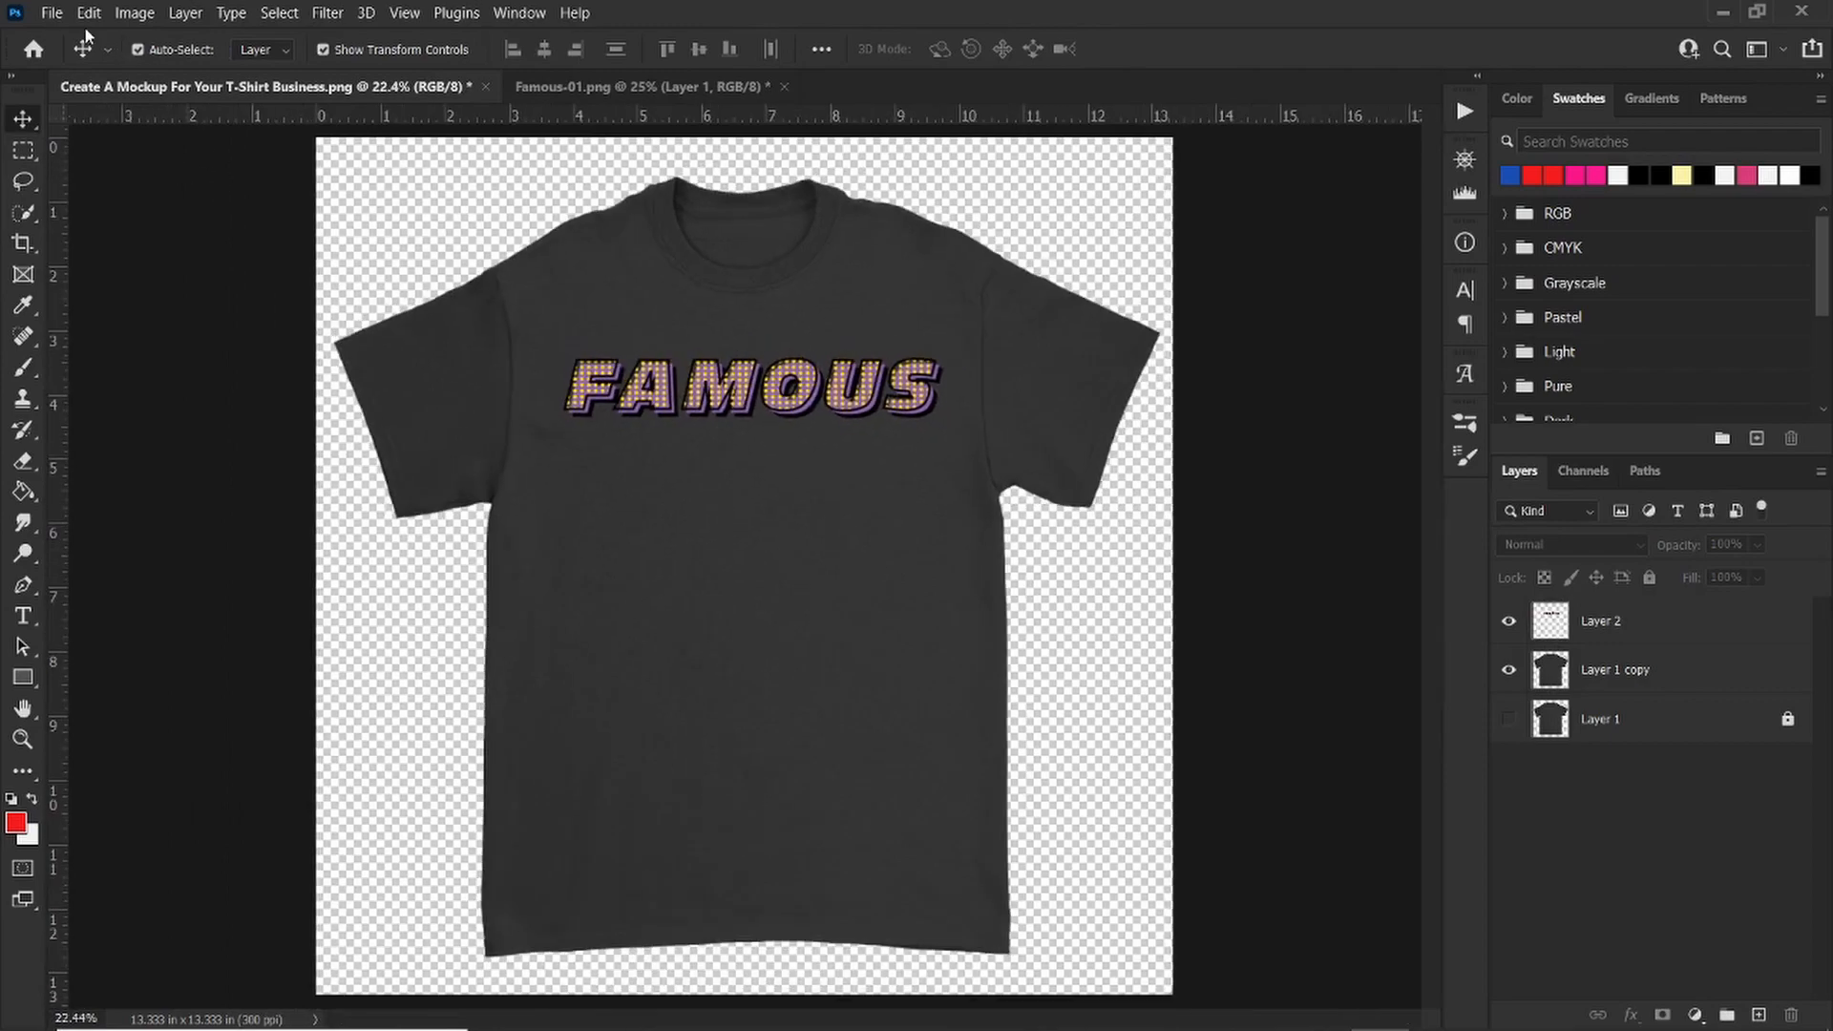
{"action": "left_click", "coordinate": [55, 13]}
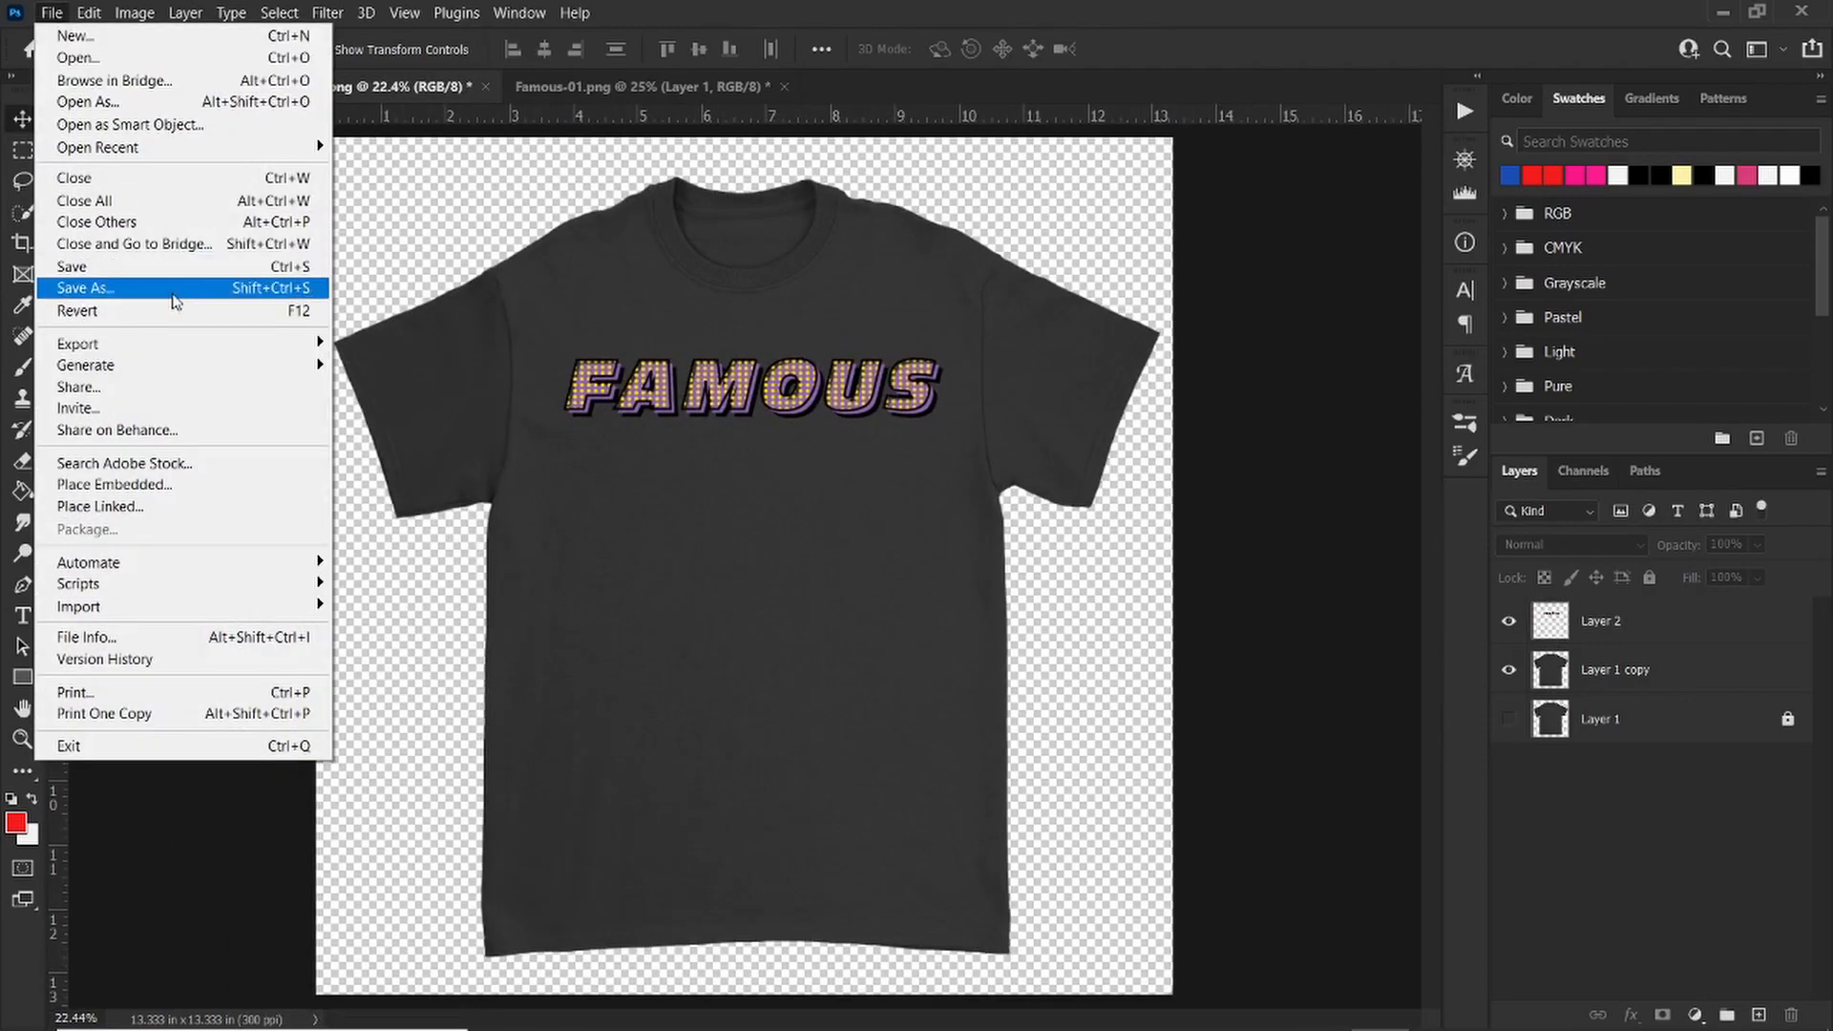
{"action": "left_click", "coordinate": [170, 291]}
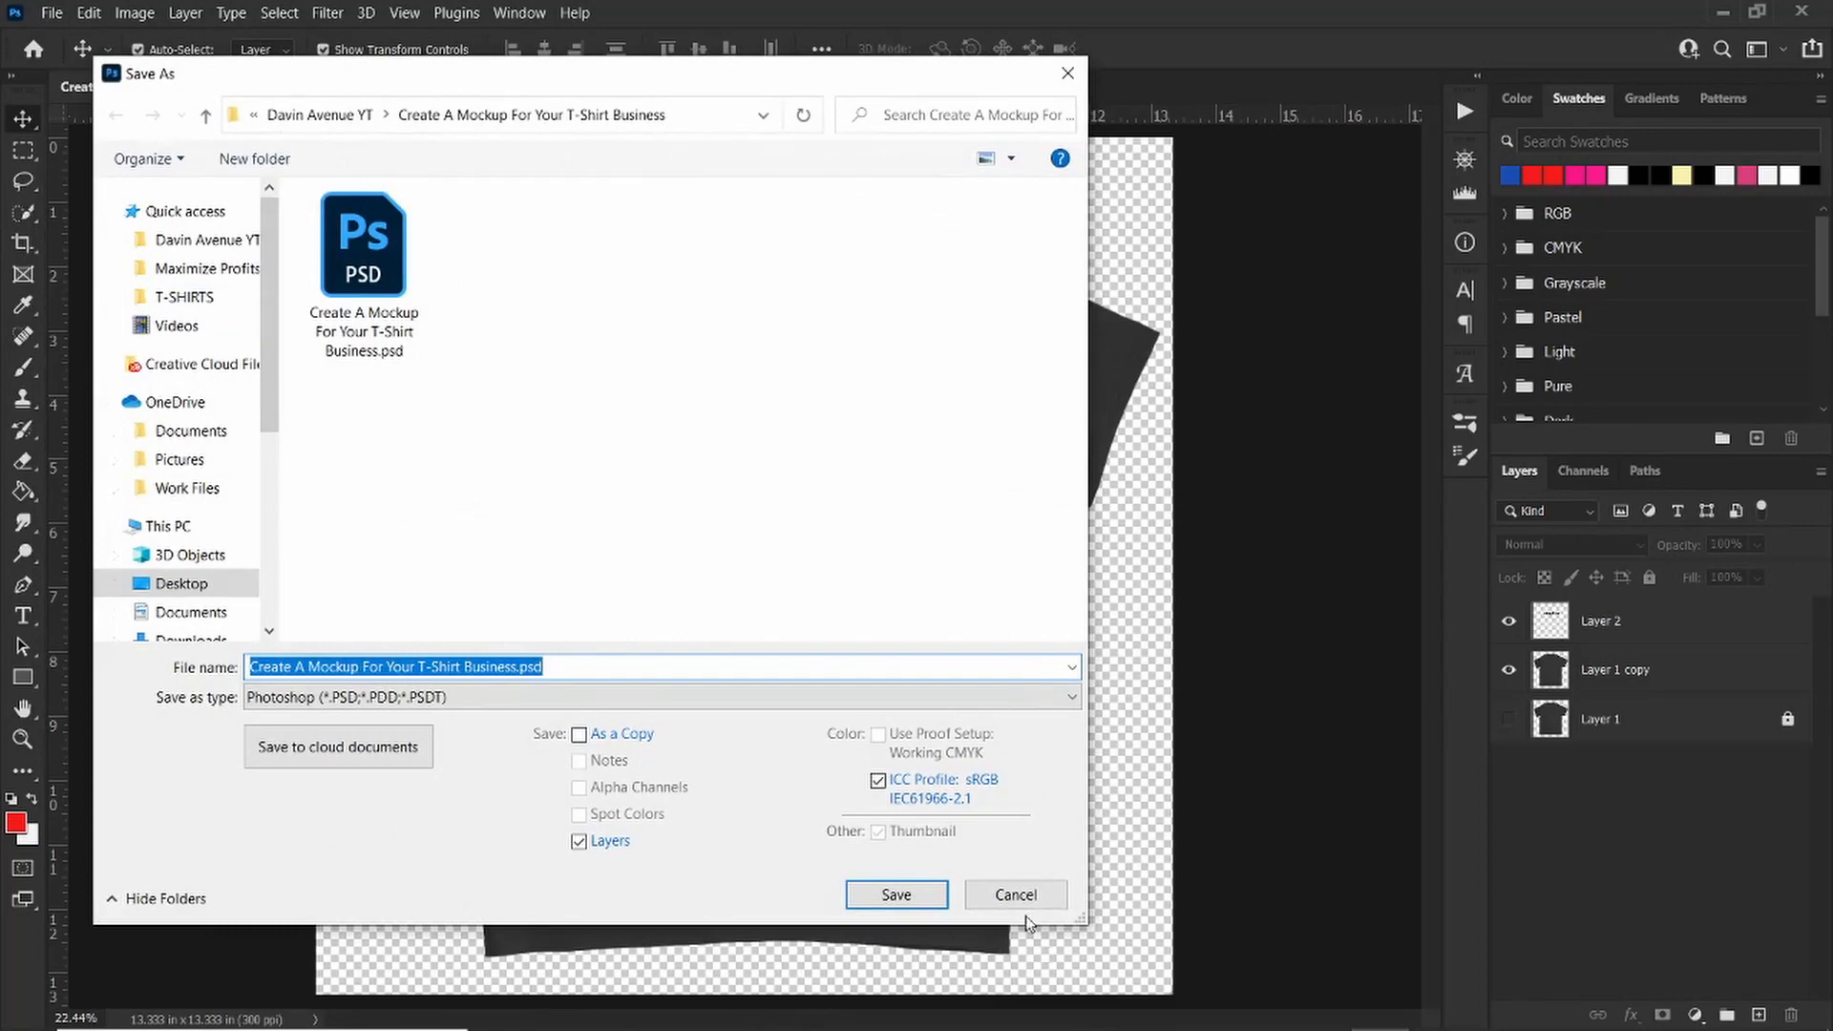
{"action": "left_click", "coordinate": [1025, 896]}
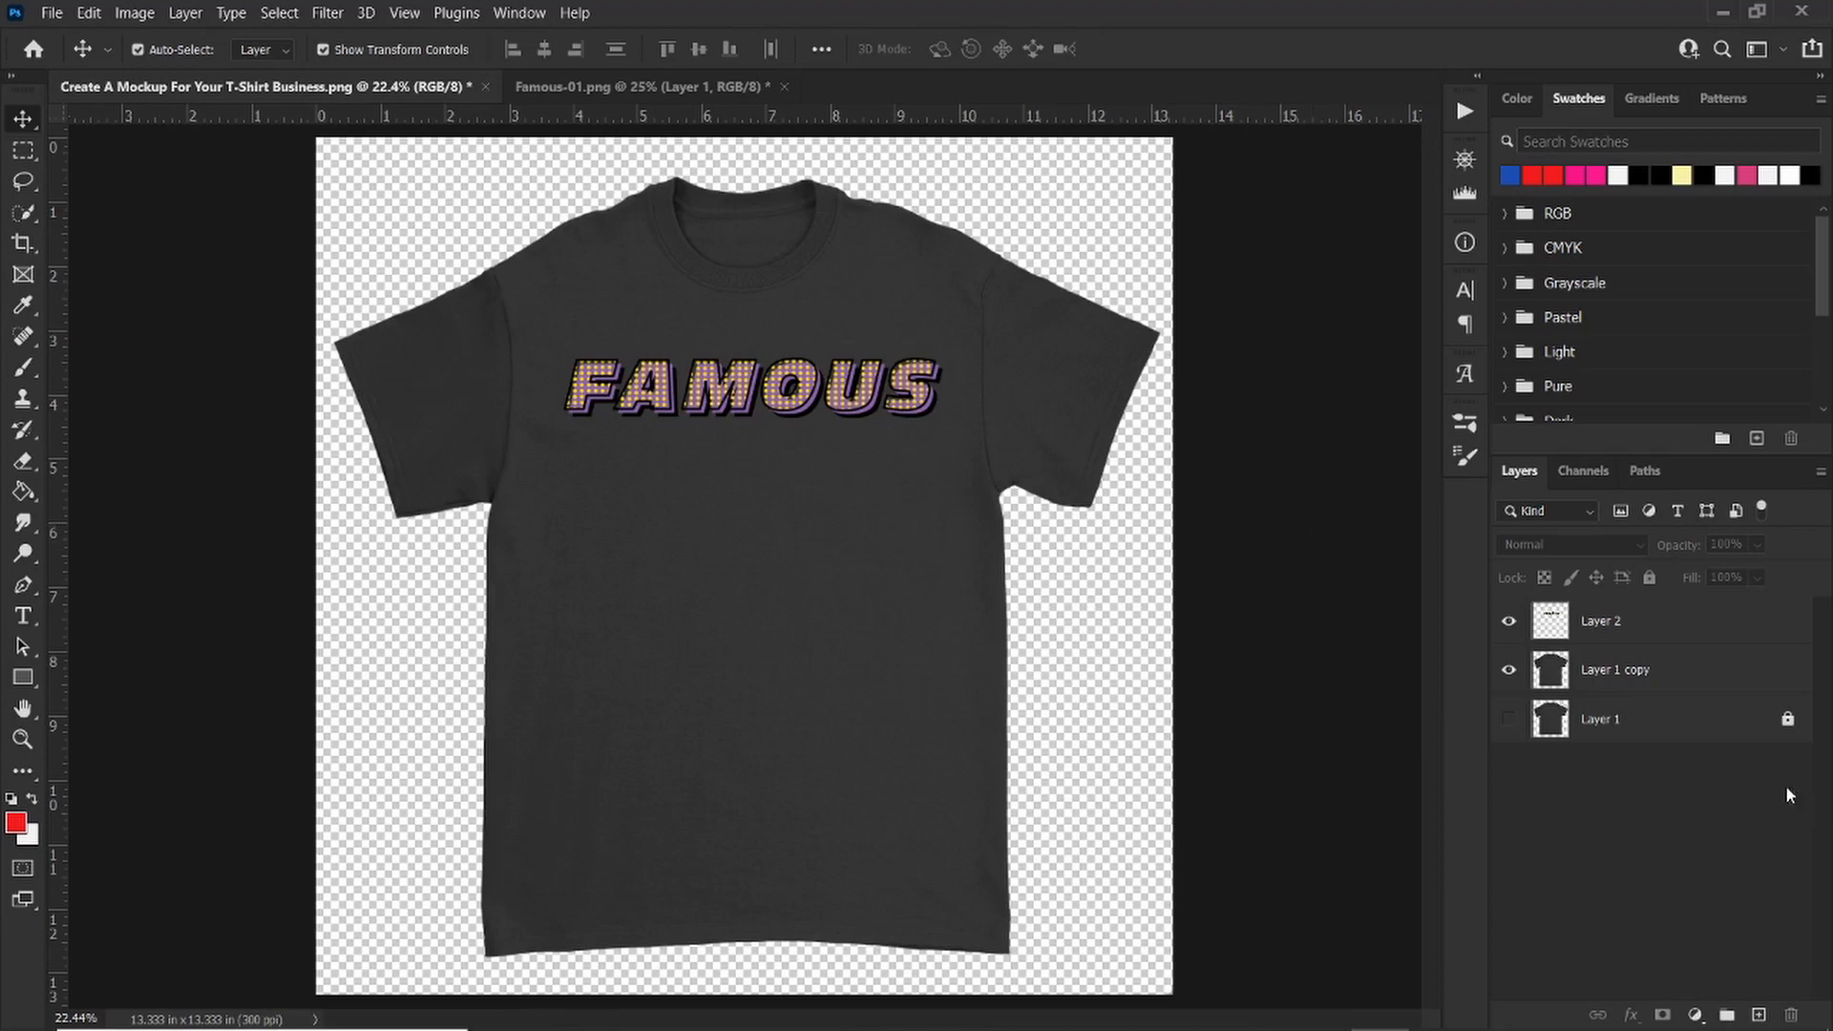
Step: Add a Levels adjustment layer above the Layer 1 copy t-shirt layer
{"action": "left_click", "coordinate": [1677, 674]}
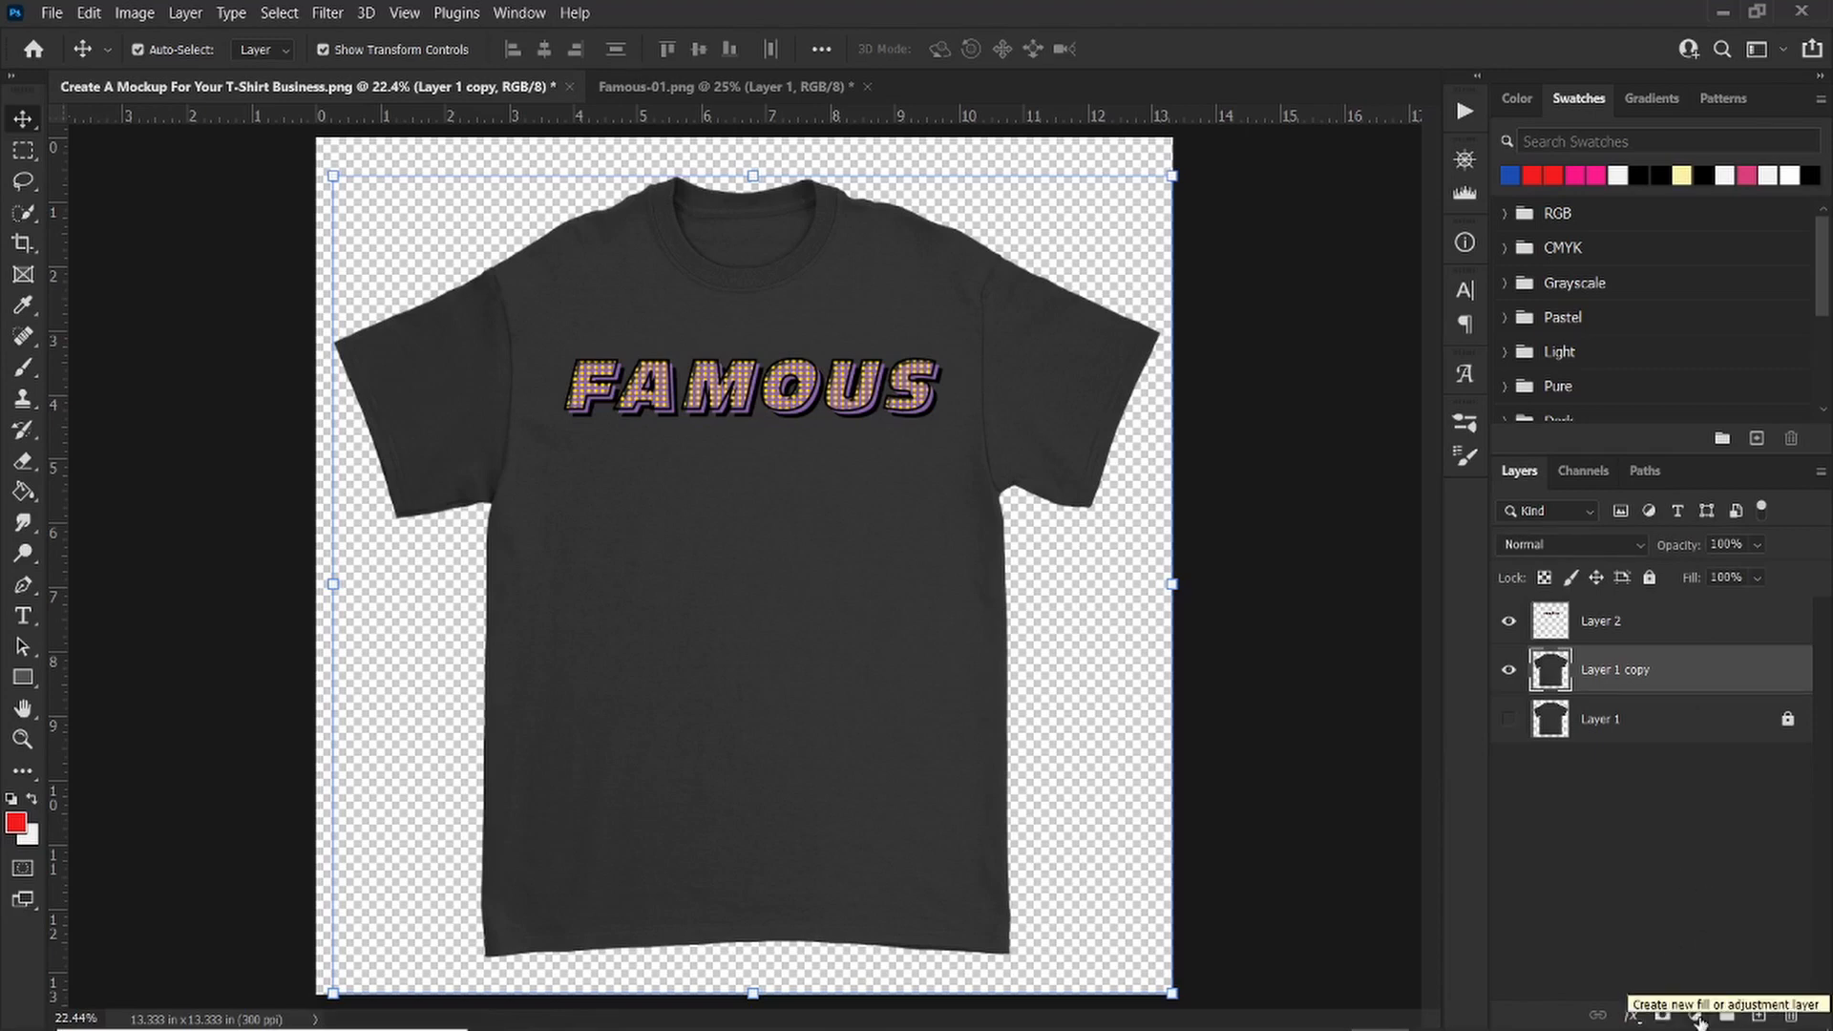
{"action": "left_click", "coordinate": [1696, 1017]}
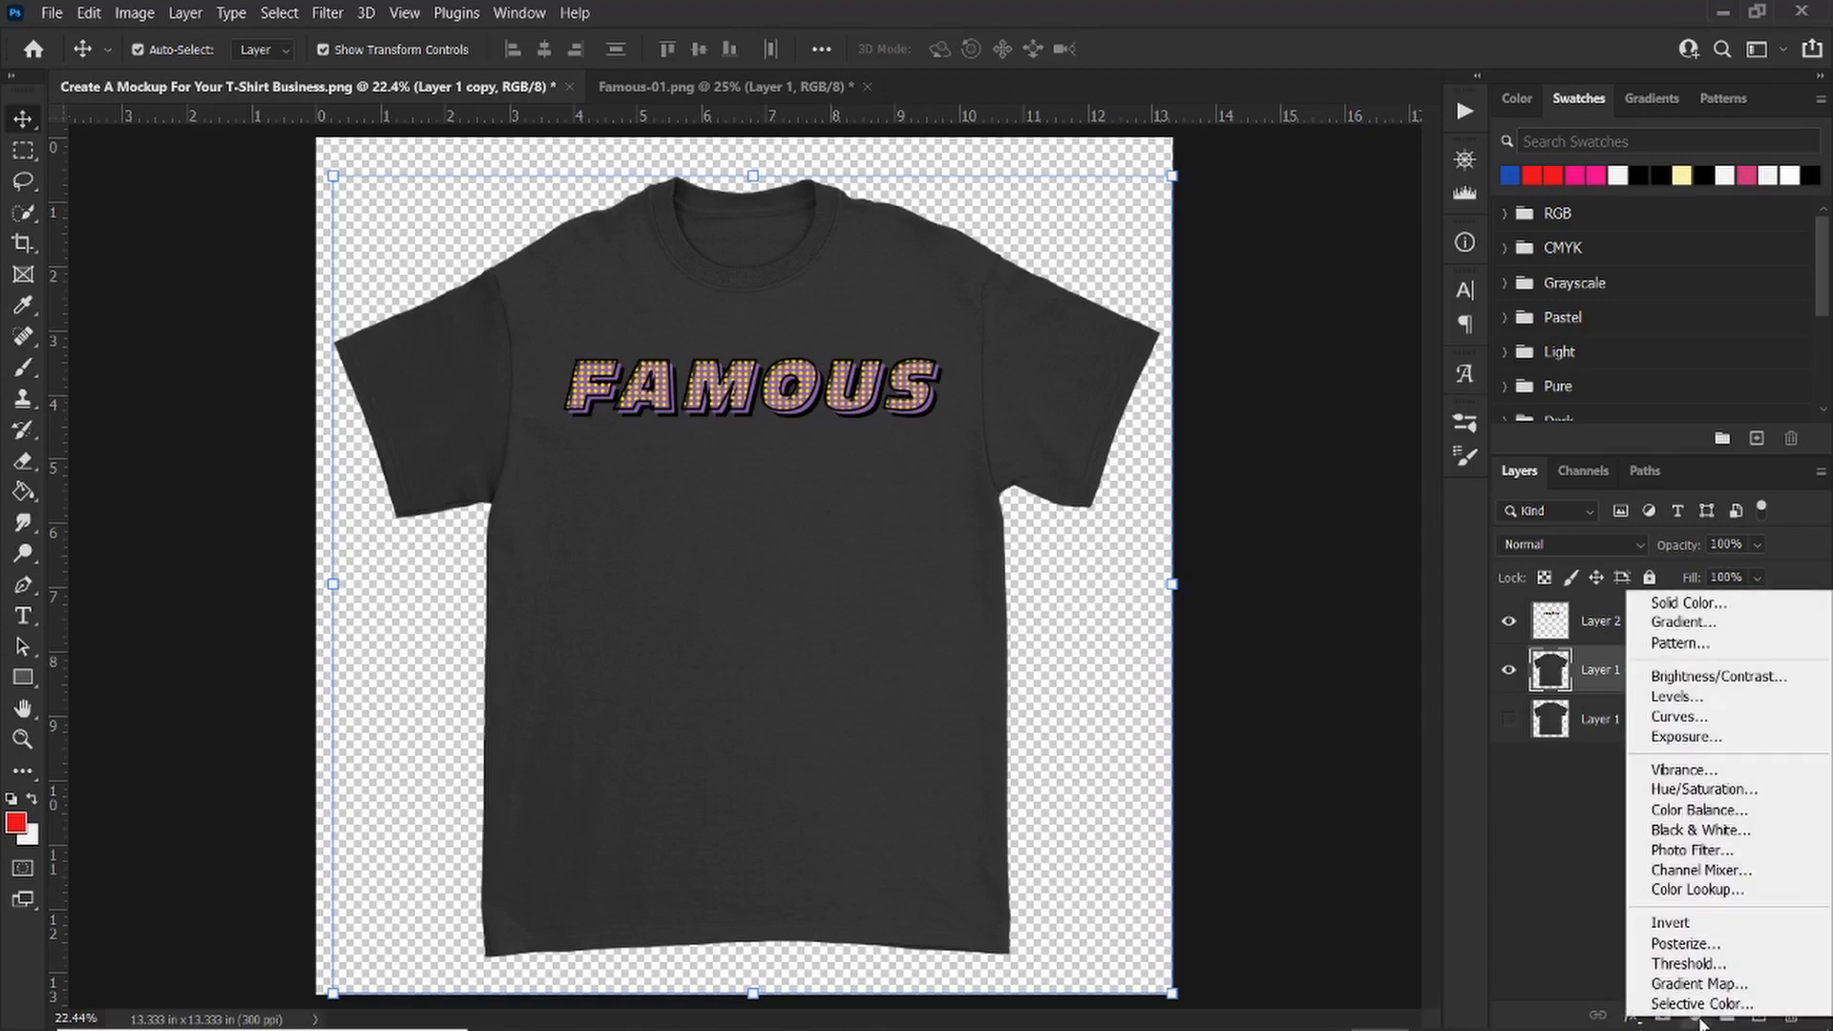
{"action": "left_click", "coordinate": [1746, 705]}
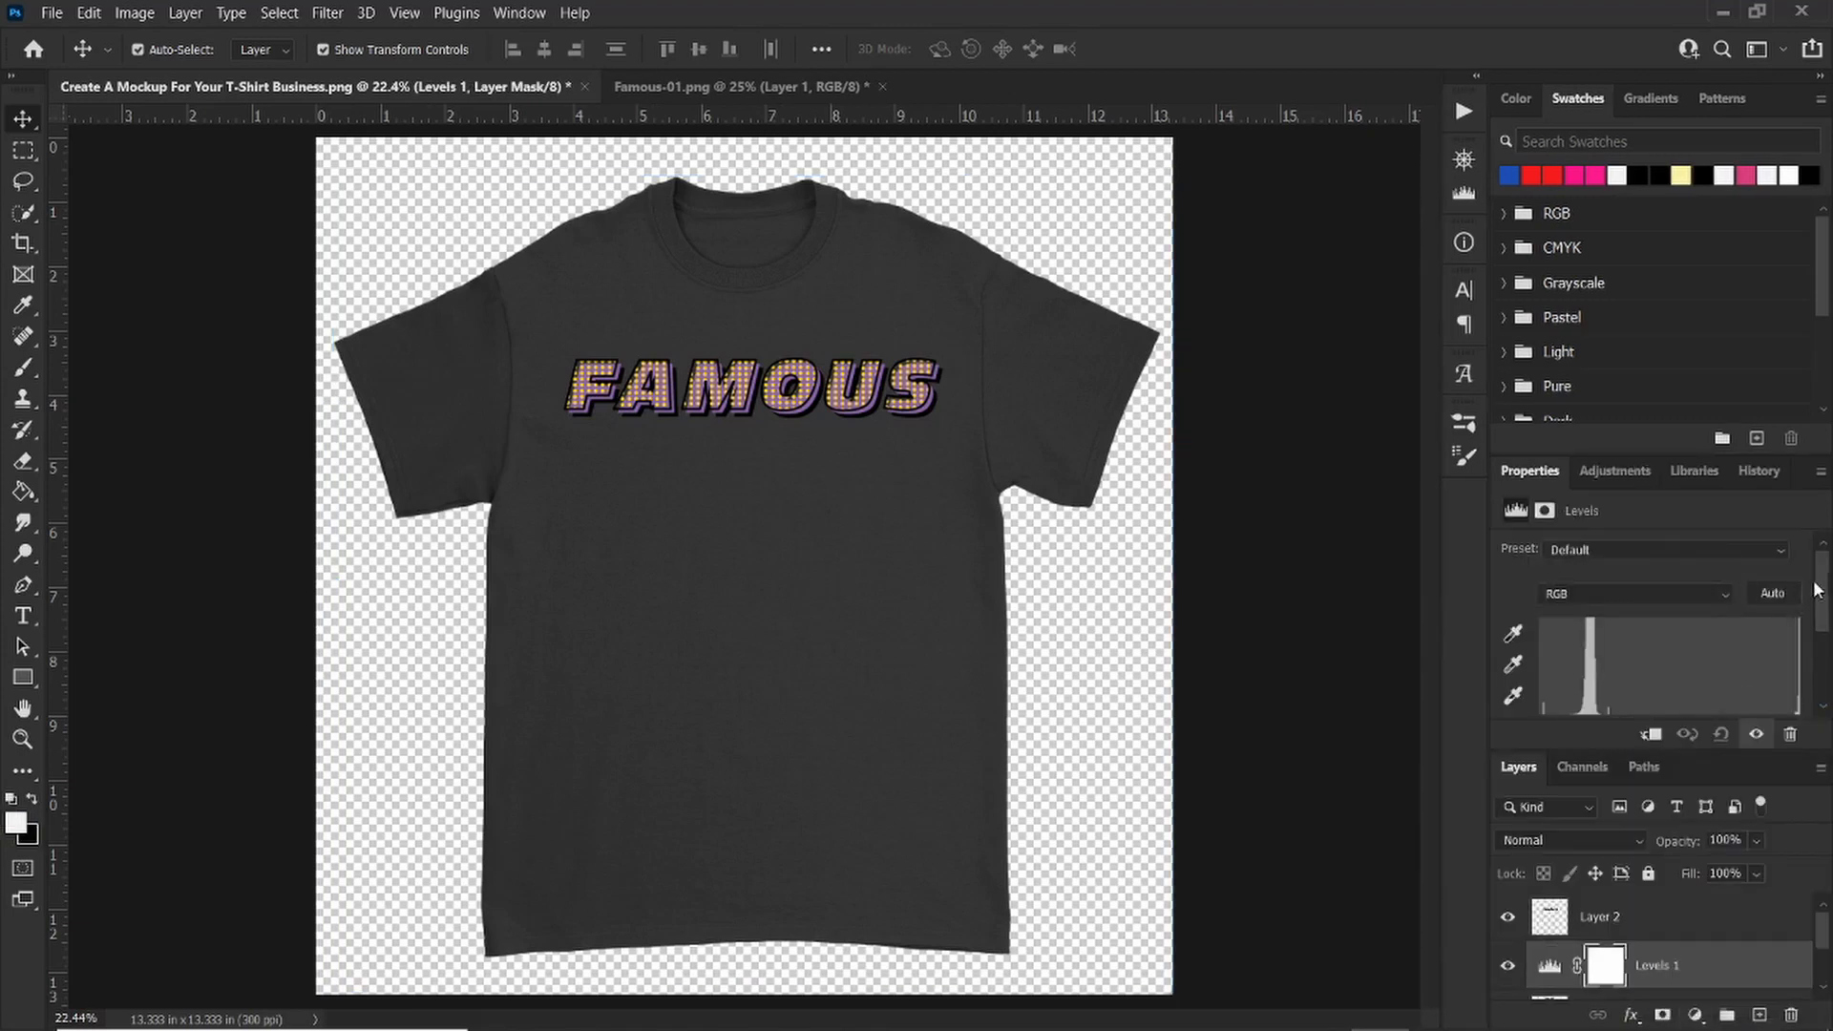
Step: Set the Levels input values to 0, 2.40 and 96 and the output black level to 51 to lighten the shirt
{"action": "left_click_drag", "start_coordinate": [1817, 589], "coordinate": [1828, 634]}
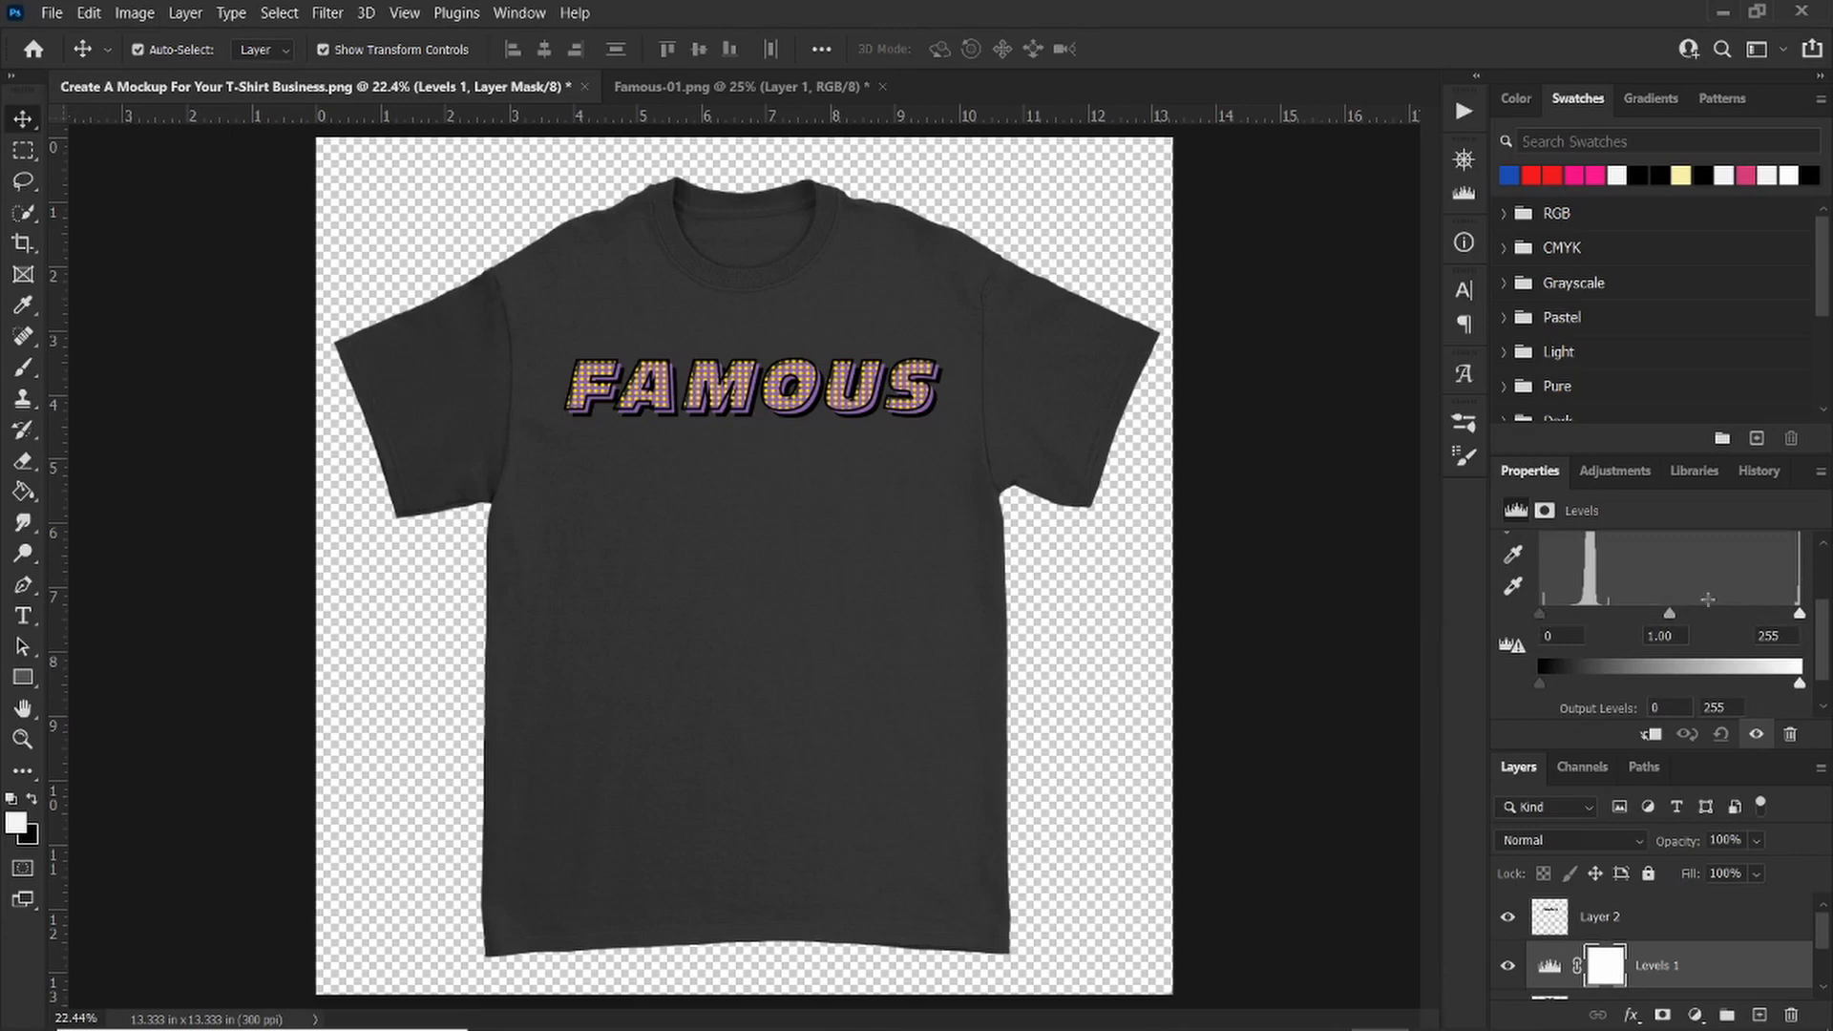
{"action": "left_click_drag", "start_coordinate": [1540, 604], "coordinate": [1543, 607]}
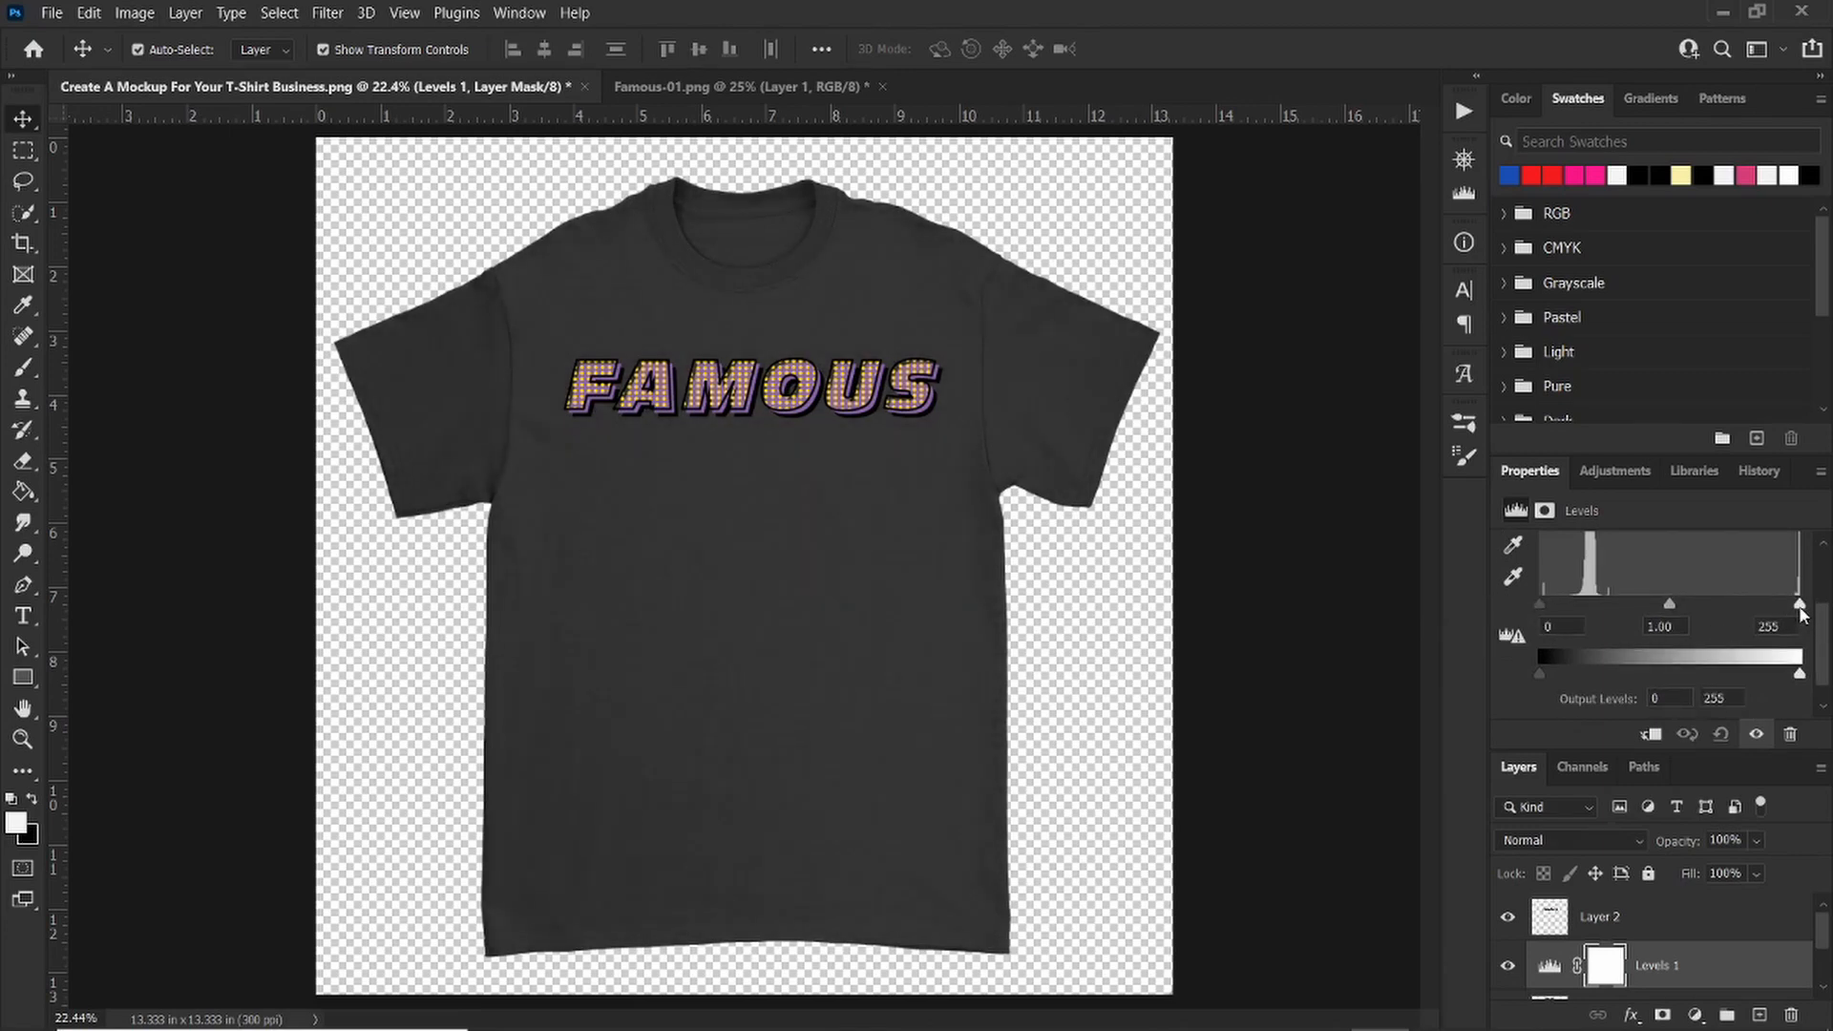
{"action": "left_click_drag", "start_coordinate": [1800, 607], "coordinate": [1708, 612]}
{"action": "left_click_drag", "start_coordinate": [1690, 615], "coordinate": [1650, 613]}
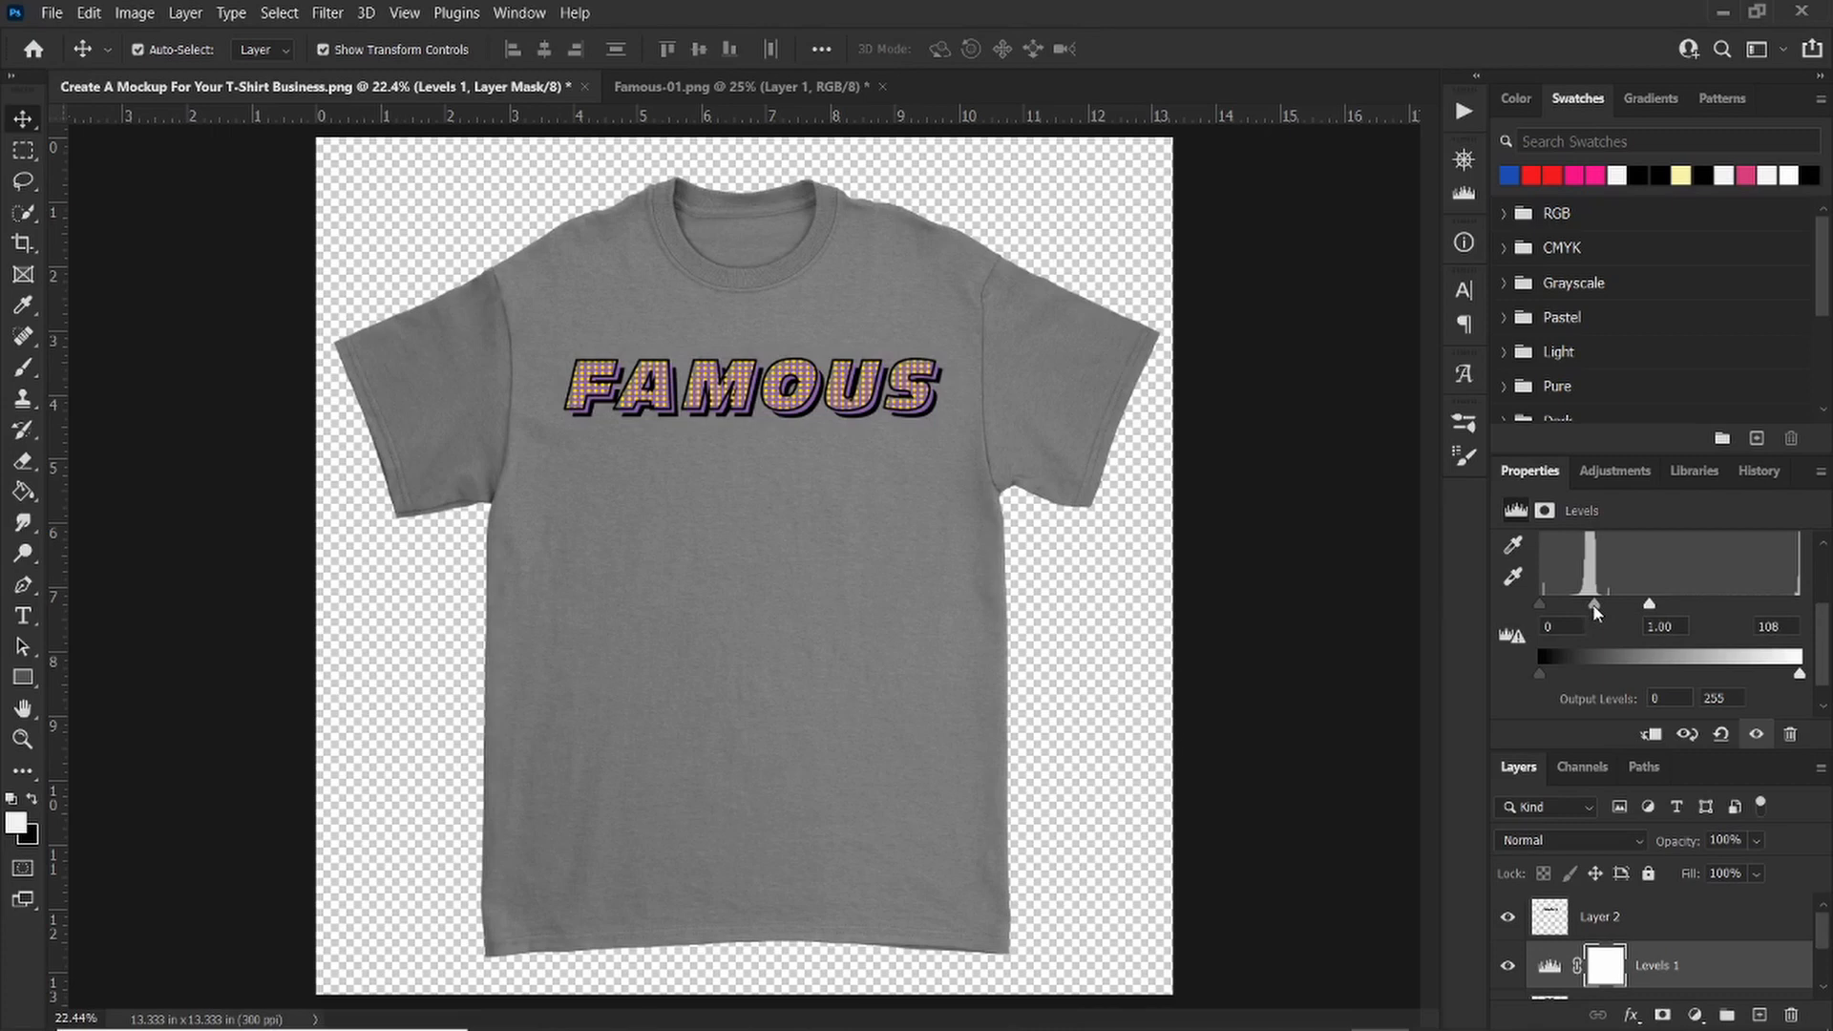
{"action": "left_click_drag", "start_coordinate": [1593, 605], "coordinate": [1561, 605]}
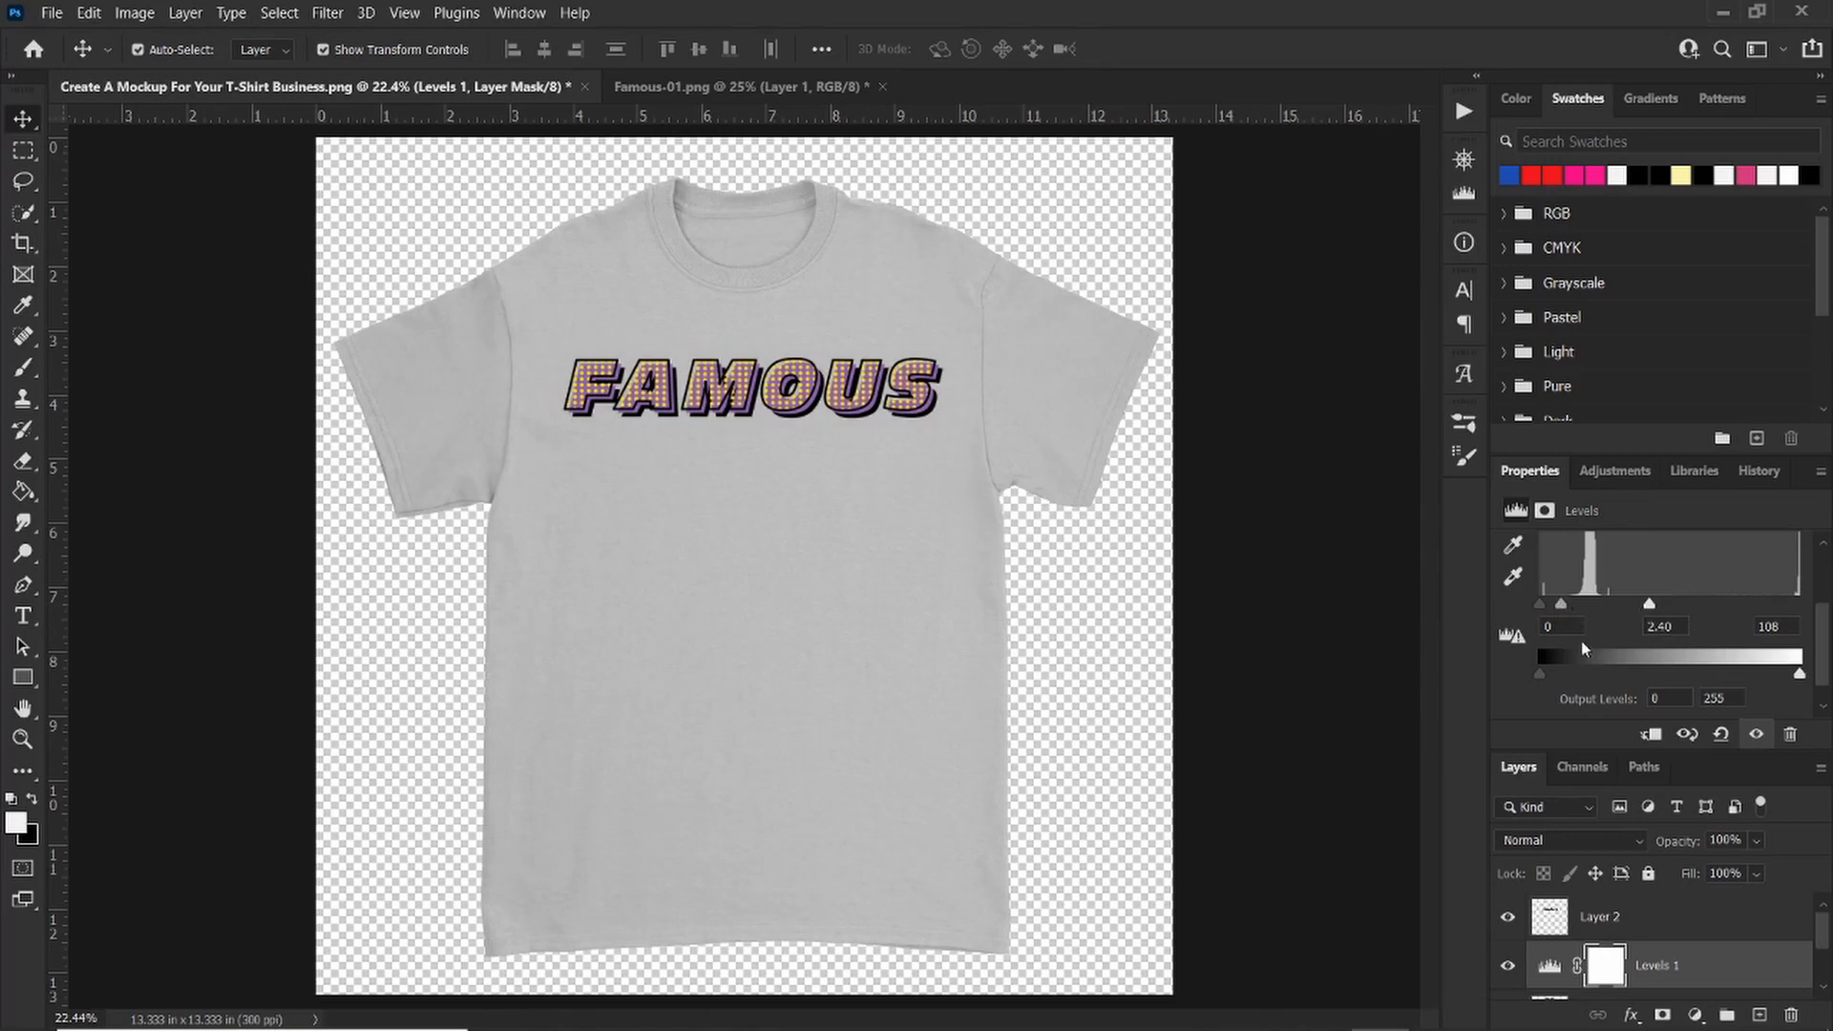
{"action": "left_click_drag", "start_coordinate": [1539, 674], "coordinate": [1592, 676]}
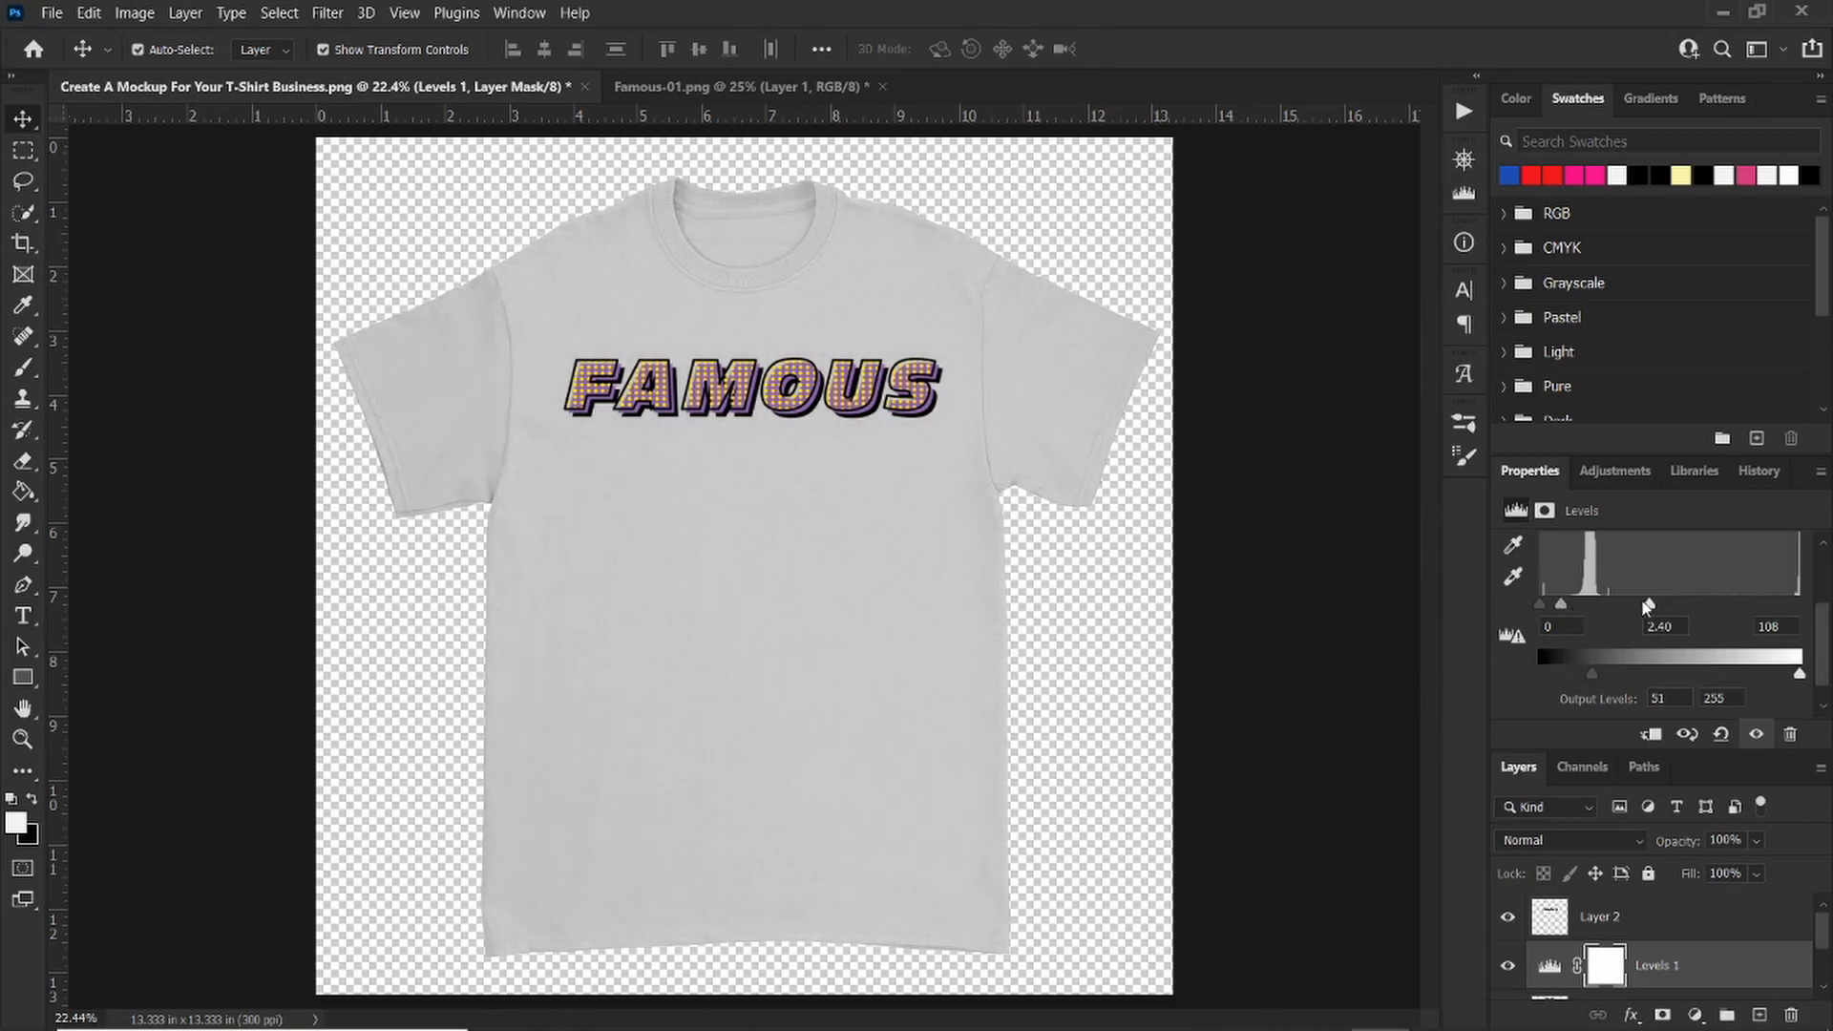
{"action": "left_click_drag", "start_coordinate": [1646, 605], "coordinate": [1636, 609]}
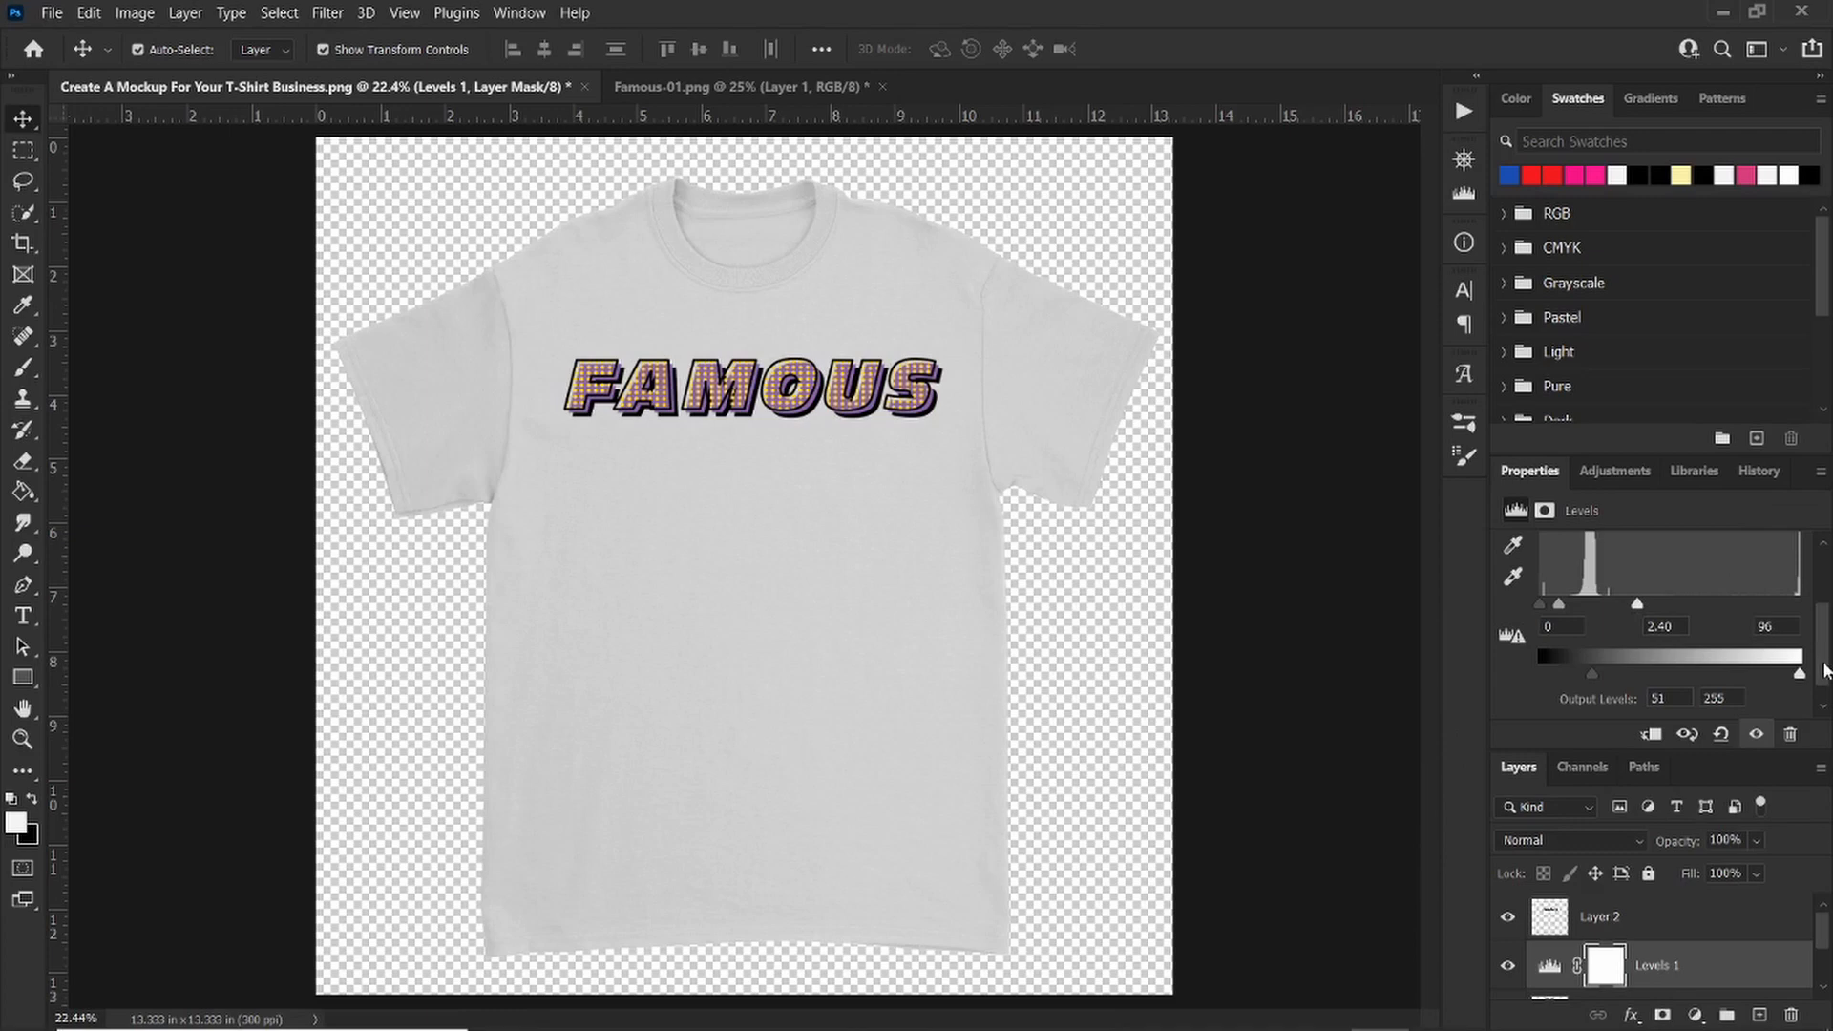
Step: Close the Properties panel tab group
{"action": "scroll", "coordinate": [1825, 666], "scroll_direction": "up", "scroll_amount": 3}
{"action": "scroll", "coordinate": [1814, 668], "scroll_direction": "down", "scroll_amount": 3}
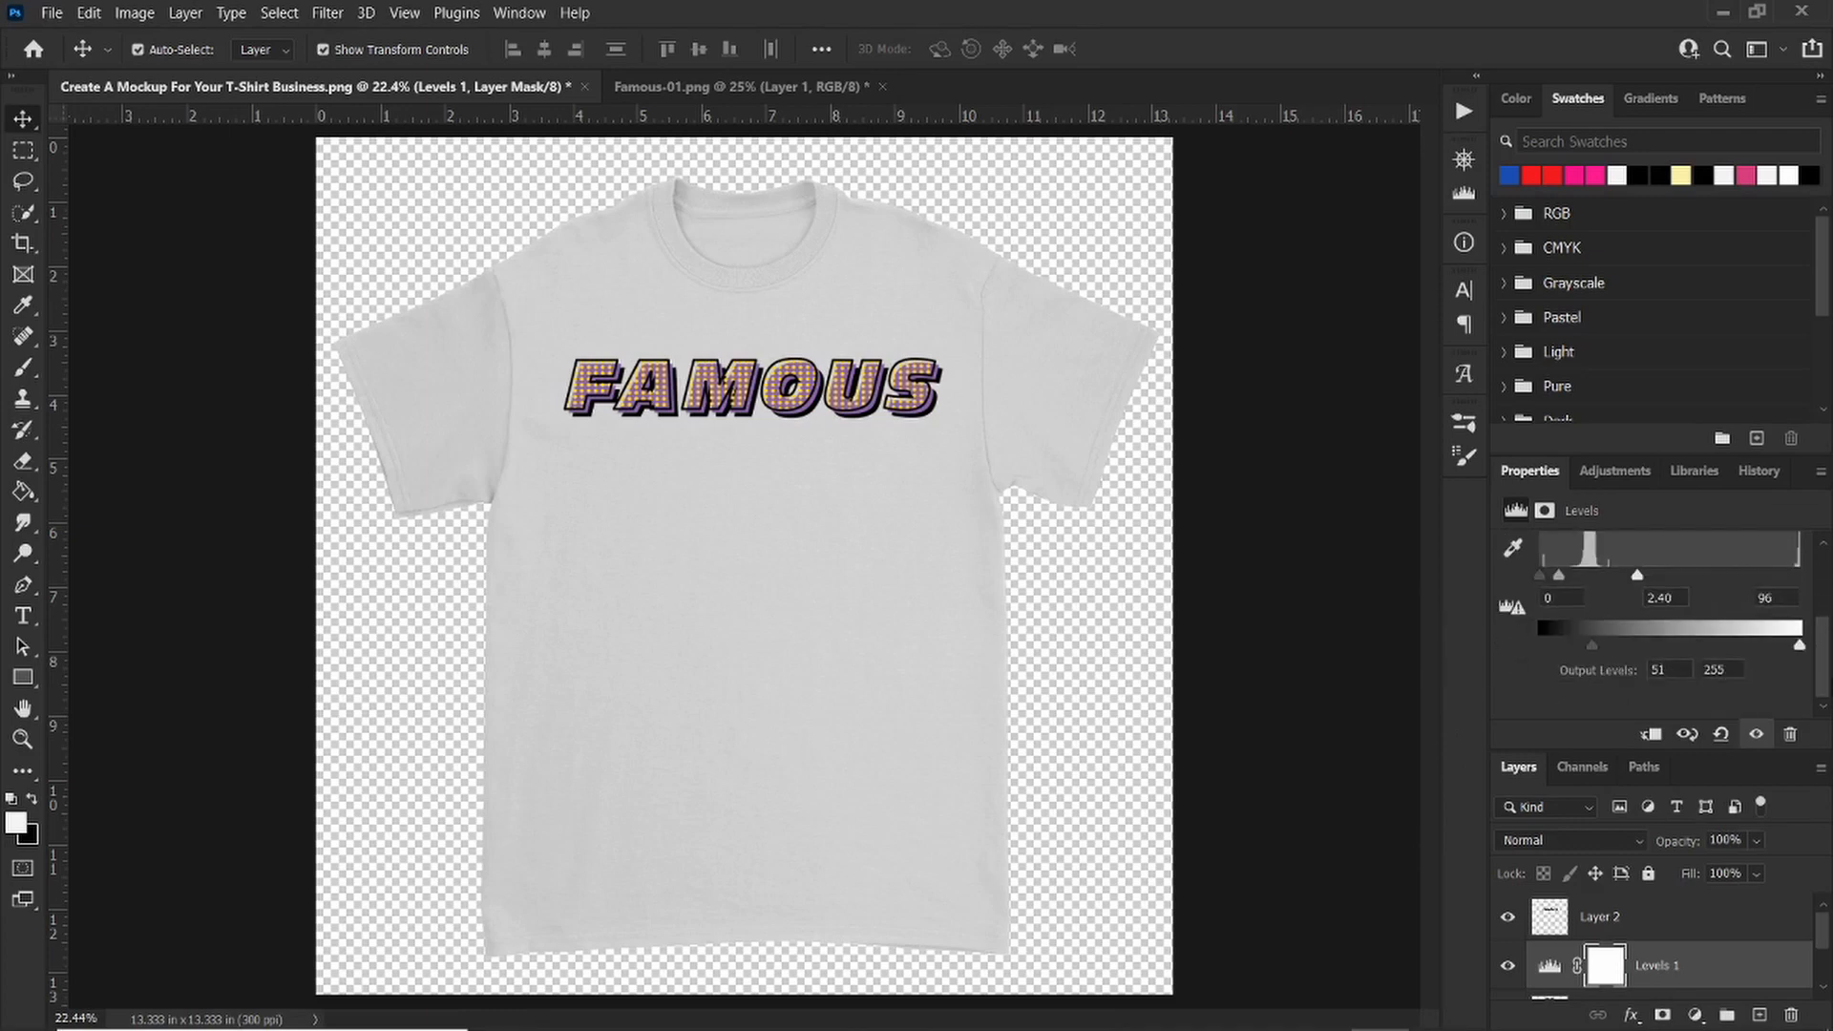
{"action": "right_click", "coordinate": [1535, 475]}
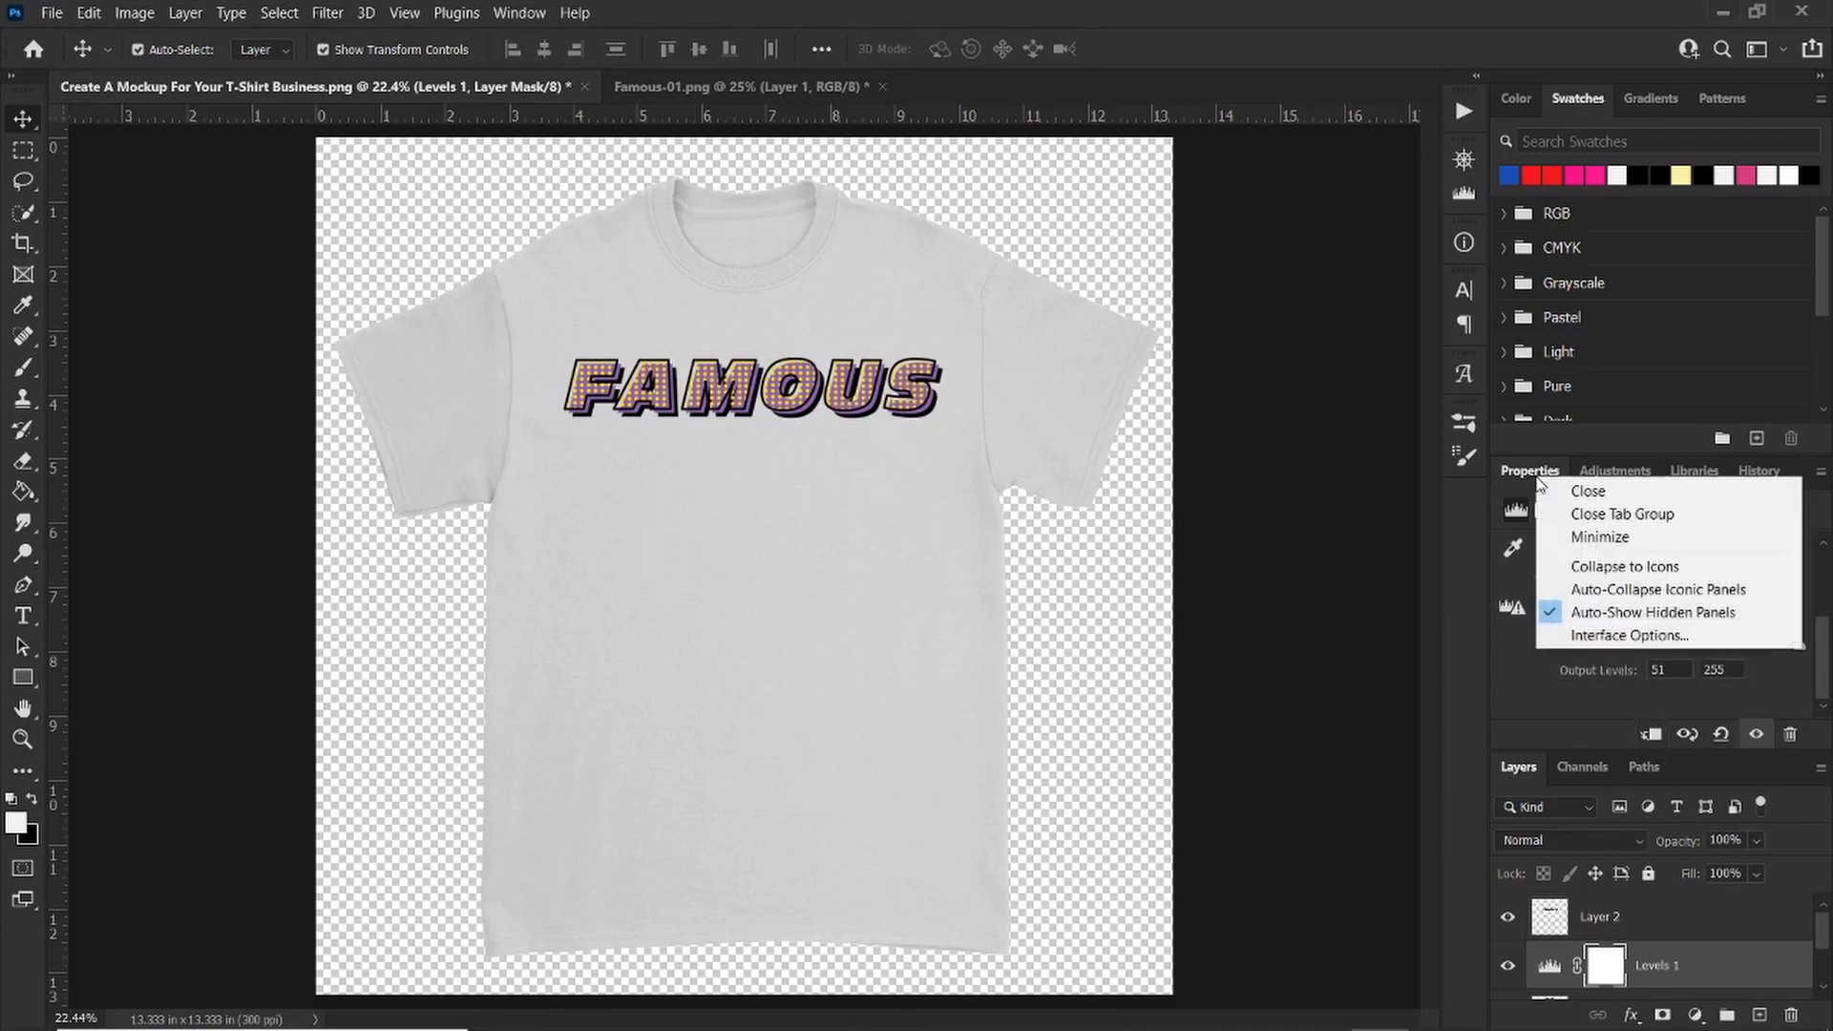
{"action": "left_click", "coordinate": [1623, 516]}
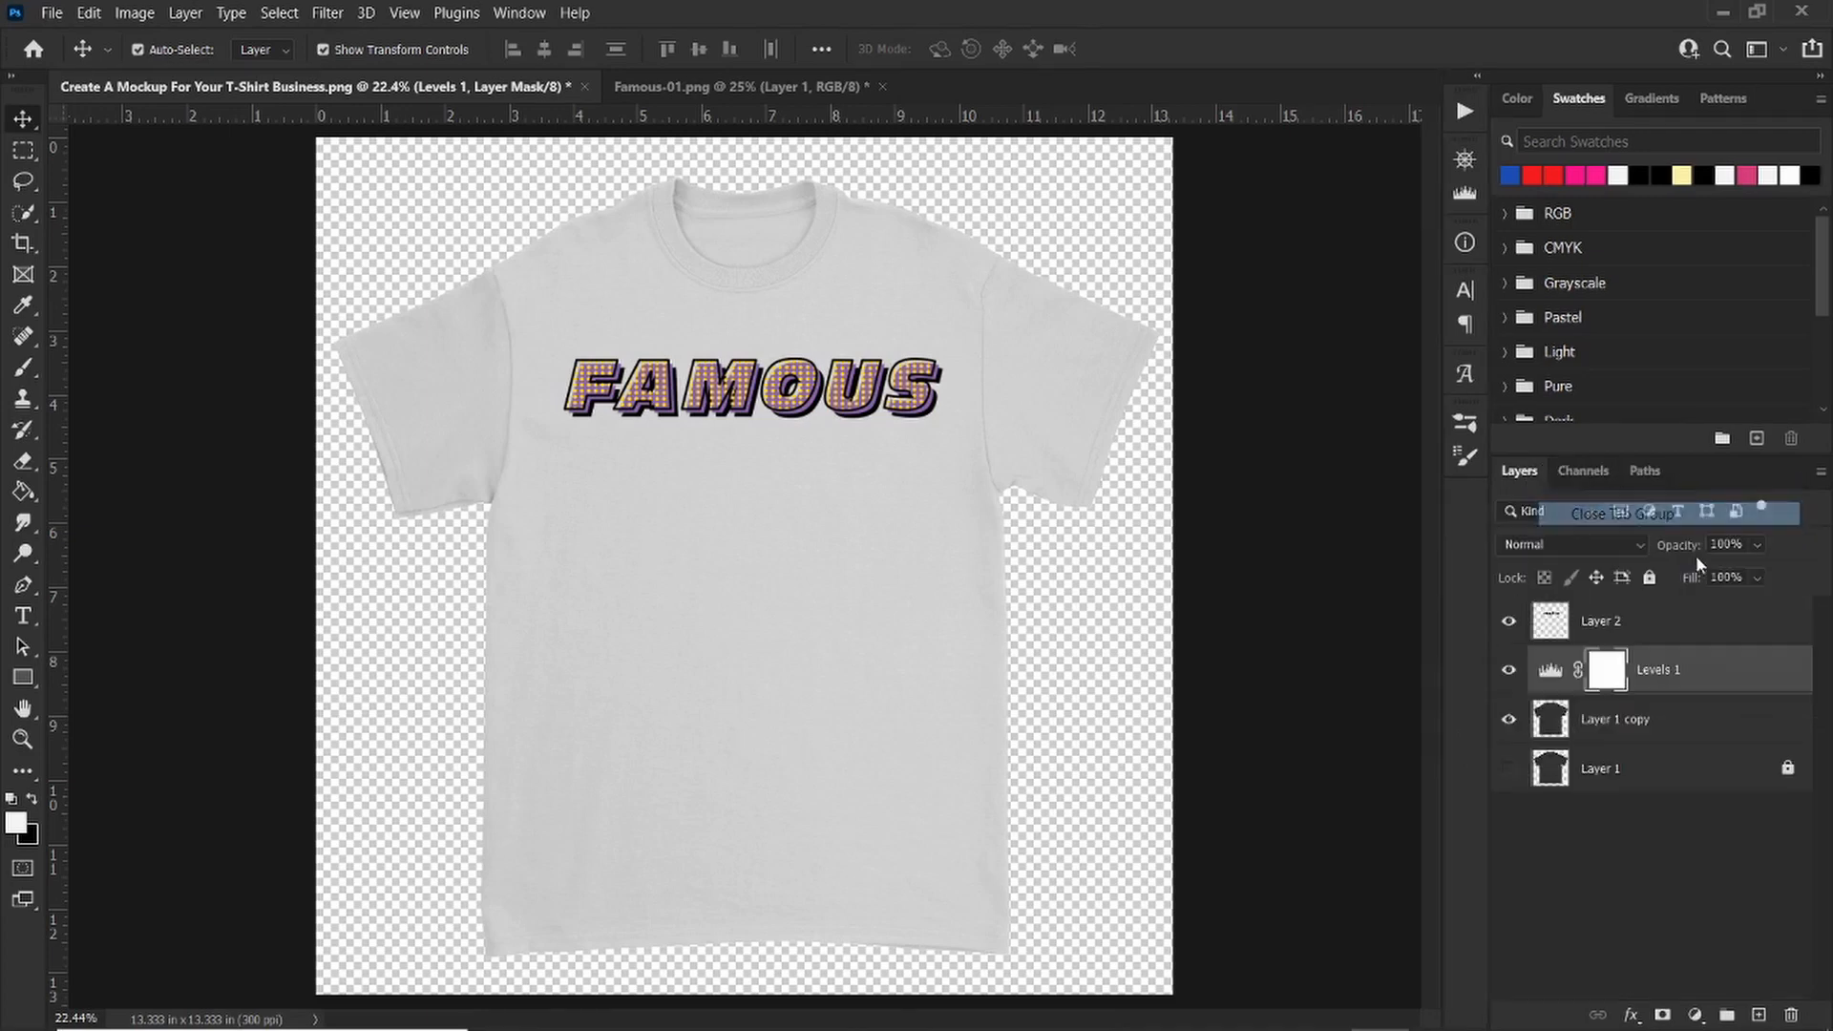
Step: Toggle the Levels adjustment layer's visibility off, on and off again to compare the shirt colours
{"action": "left_click", "coordinate": [1509, 674]}
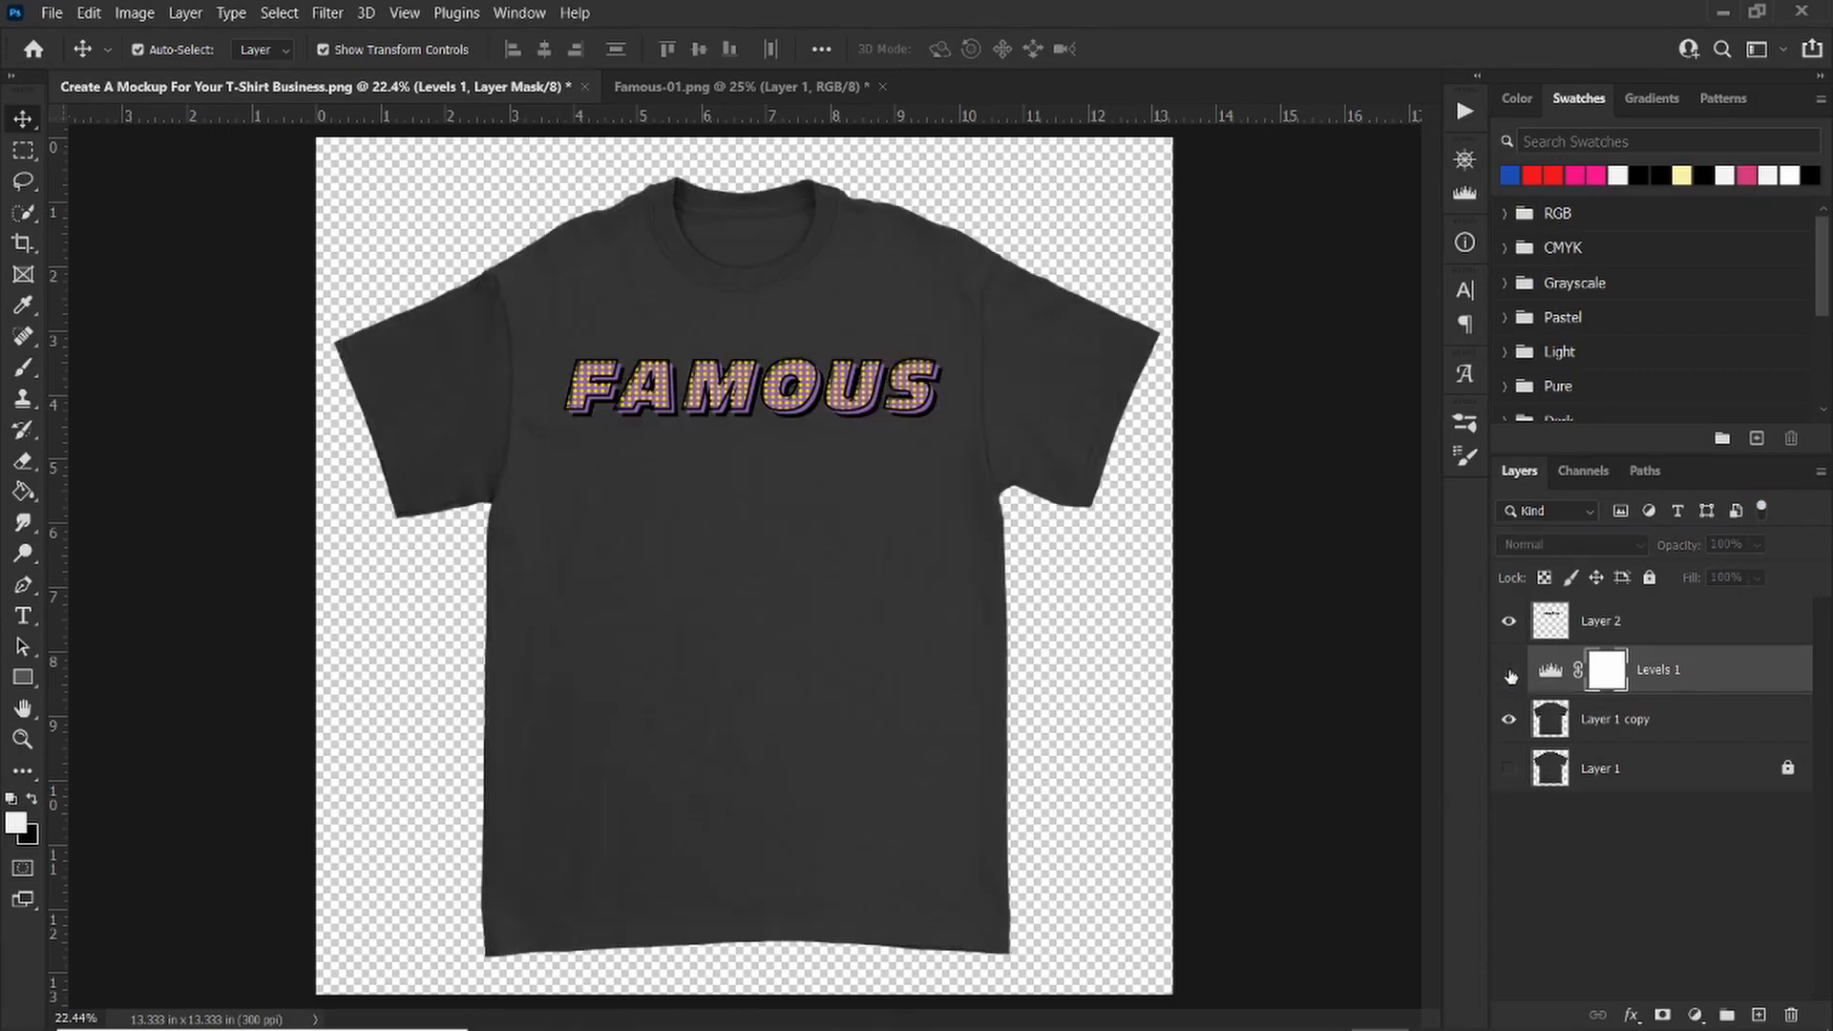
{"action": "left_click", "coordinate": [1509, 675]}
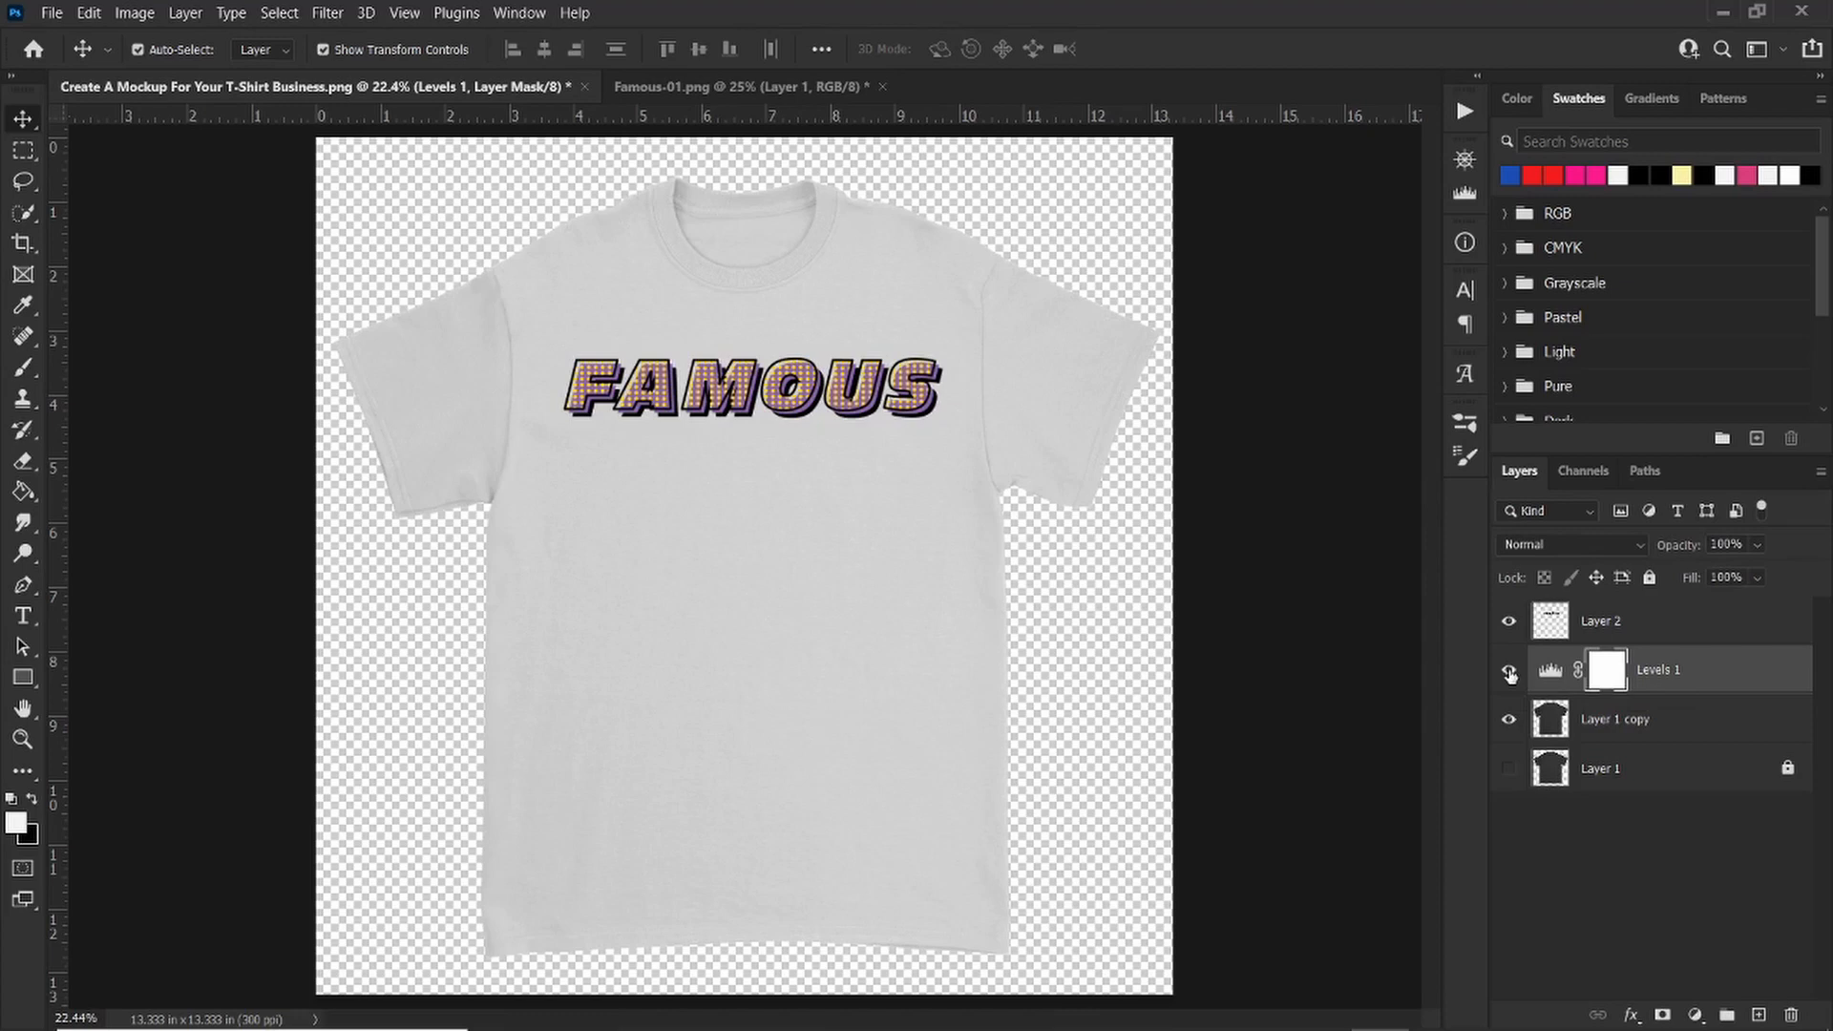
{"action": "left_click", "coordinate": [1509, 674]}
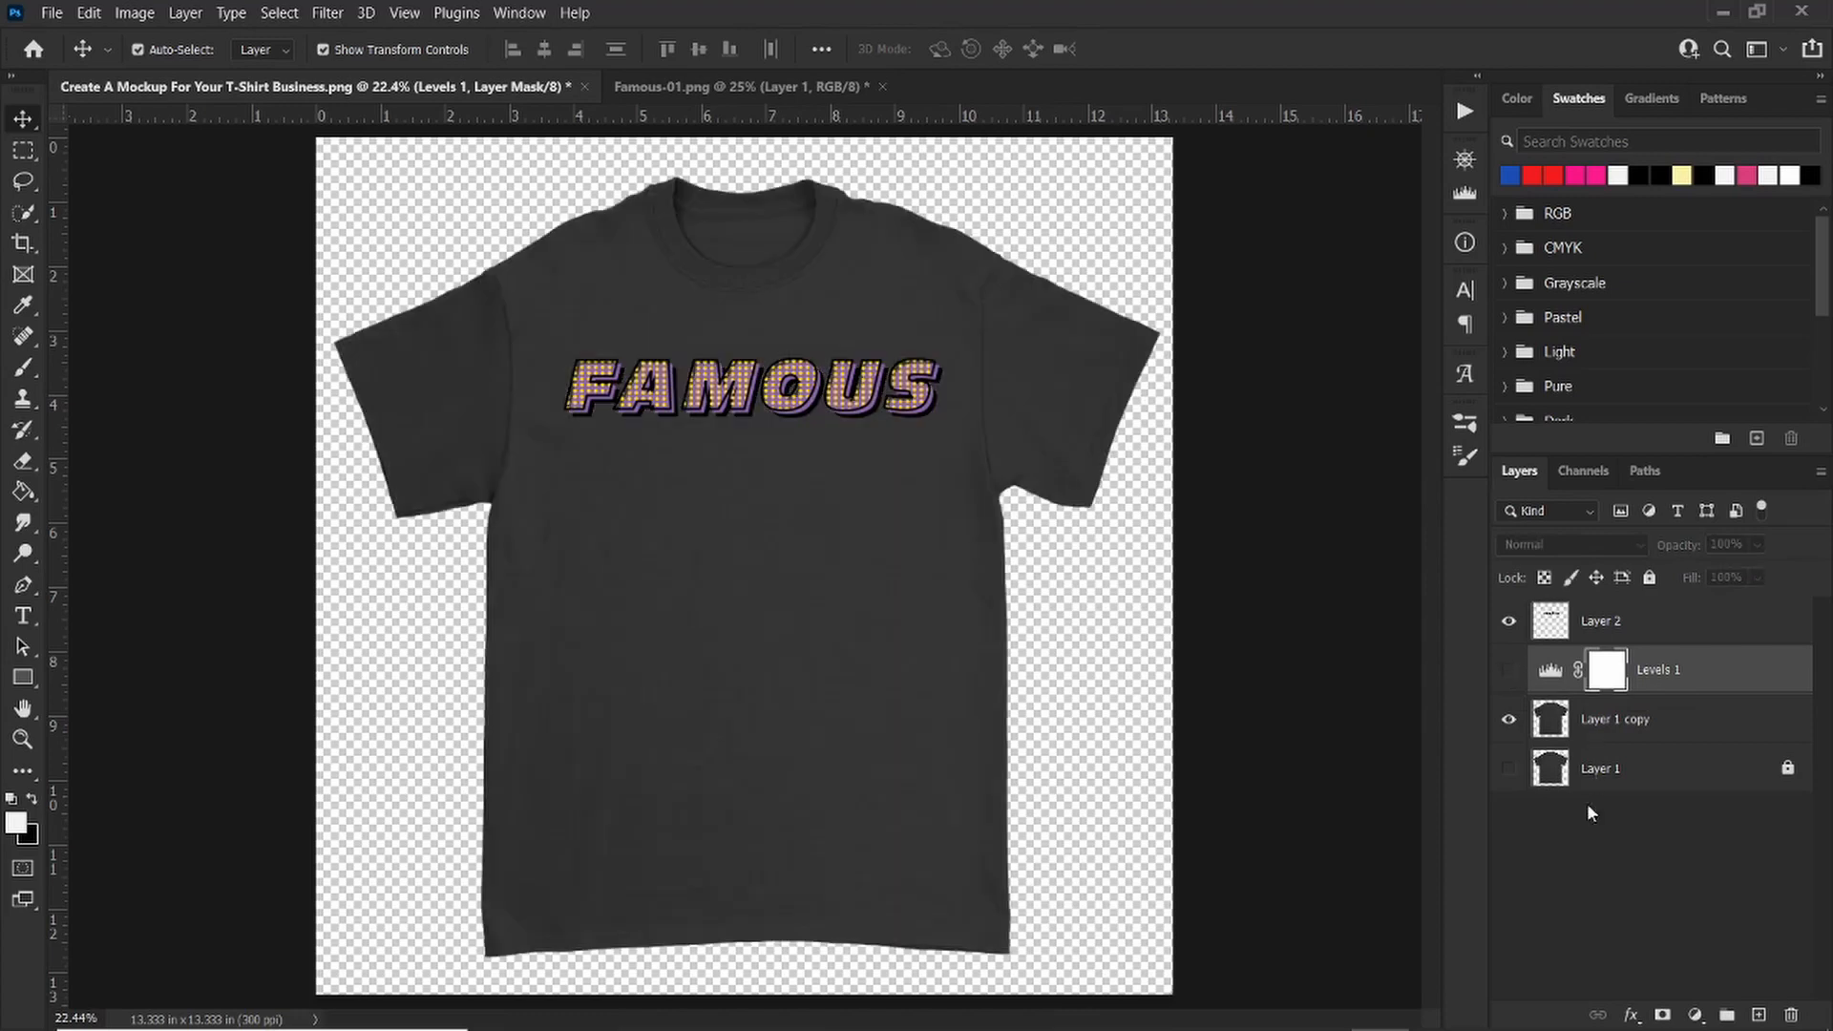